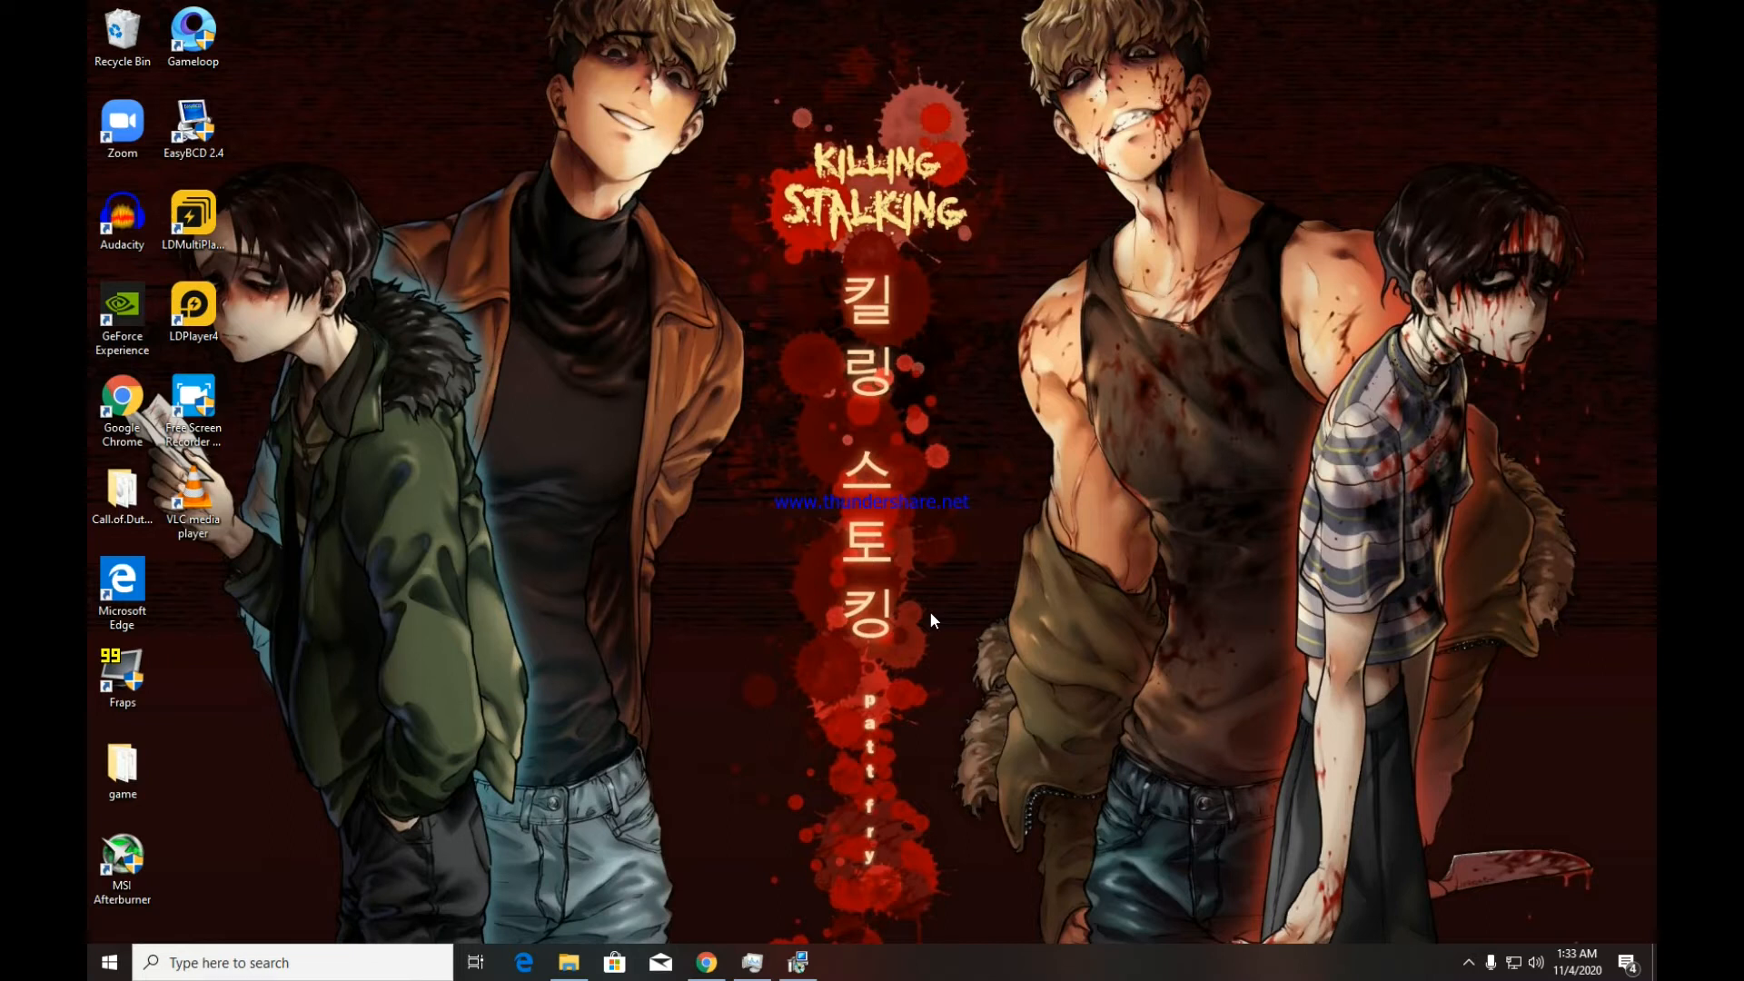
- Check in Task Manager's CPU performance details whether virtualization is enabled
right_click(1065, 976)
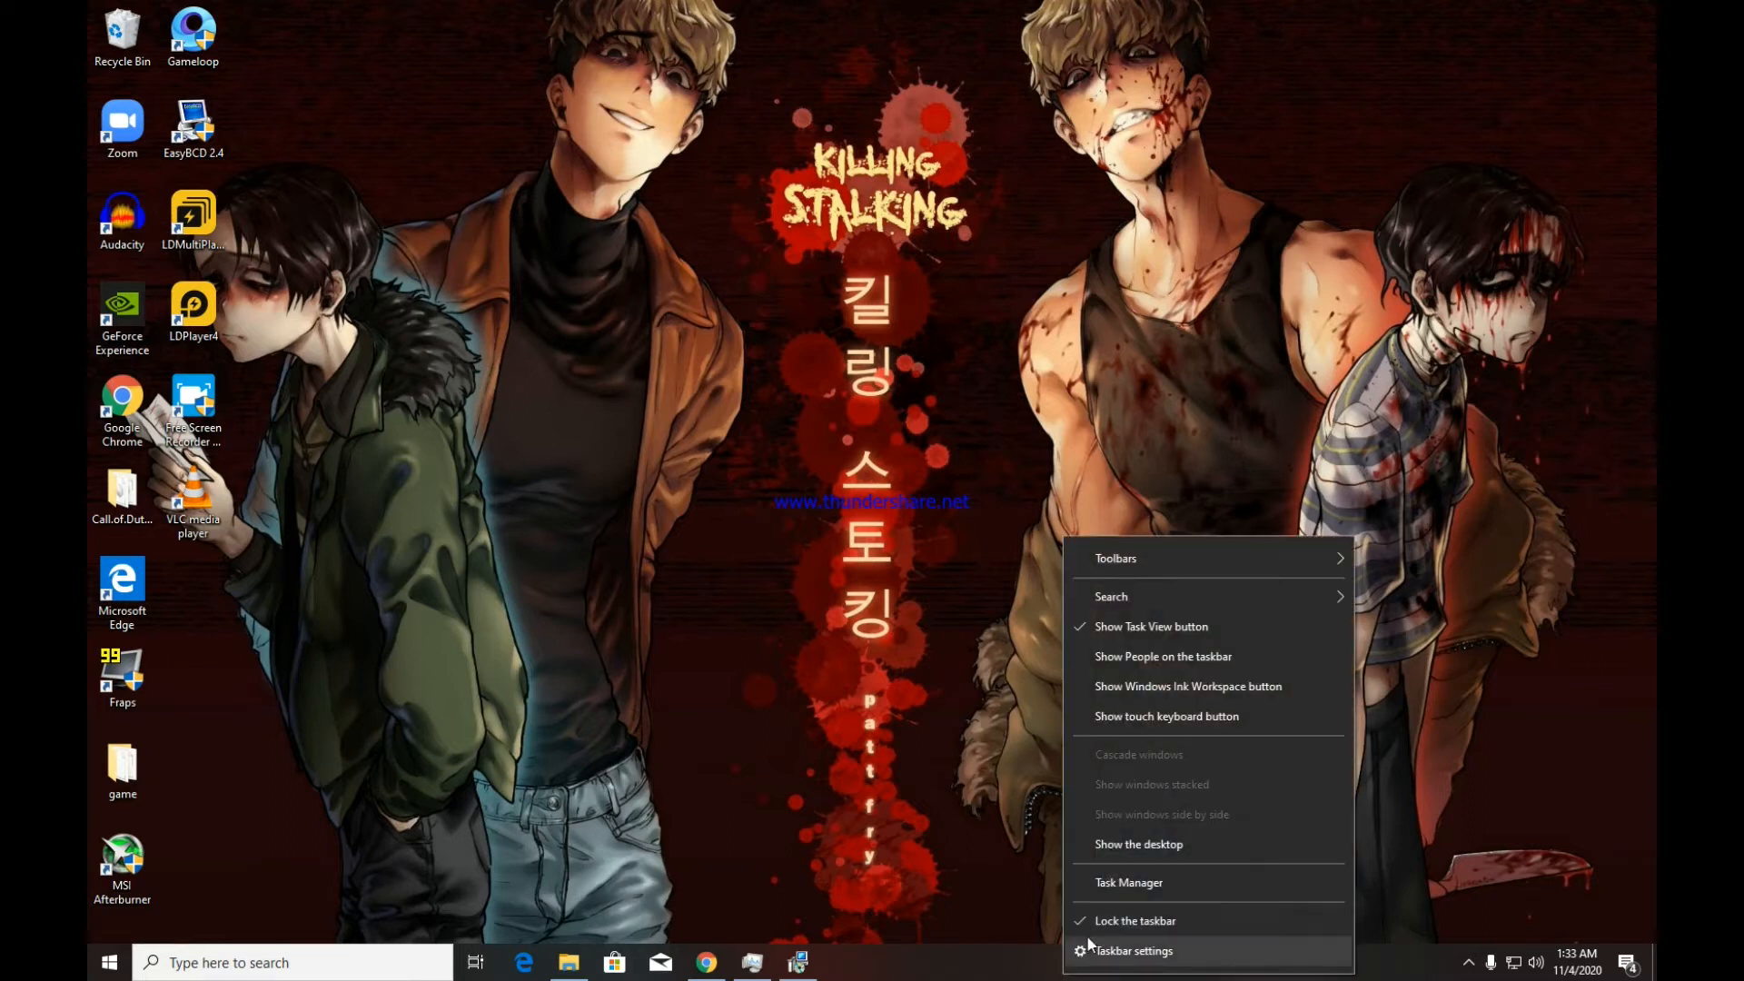
click(1125, 885)
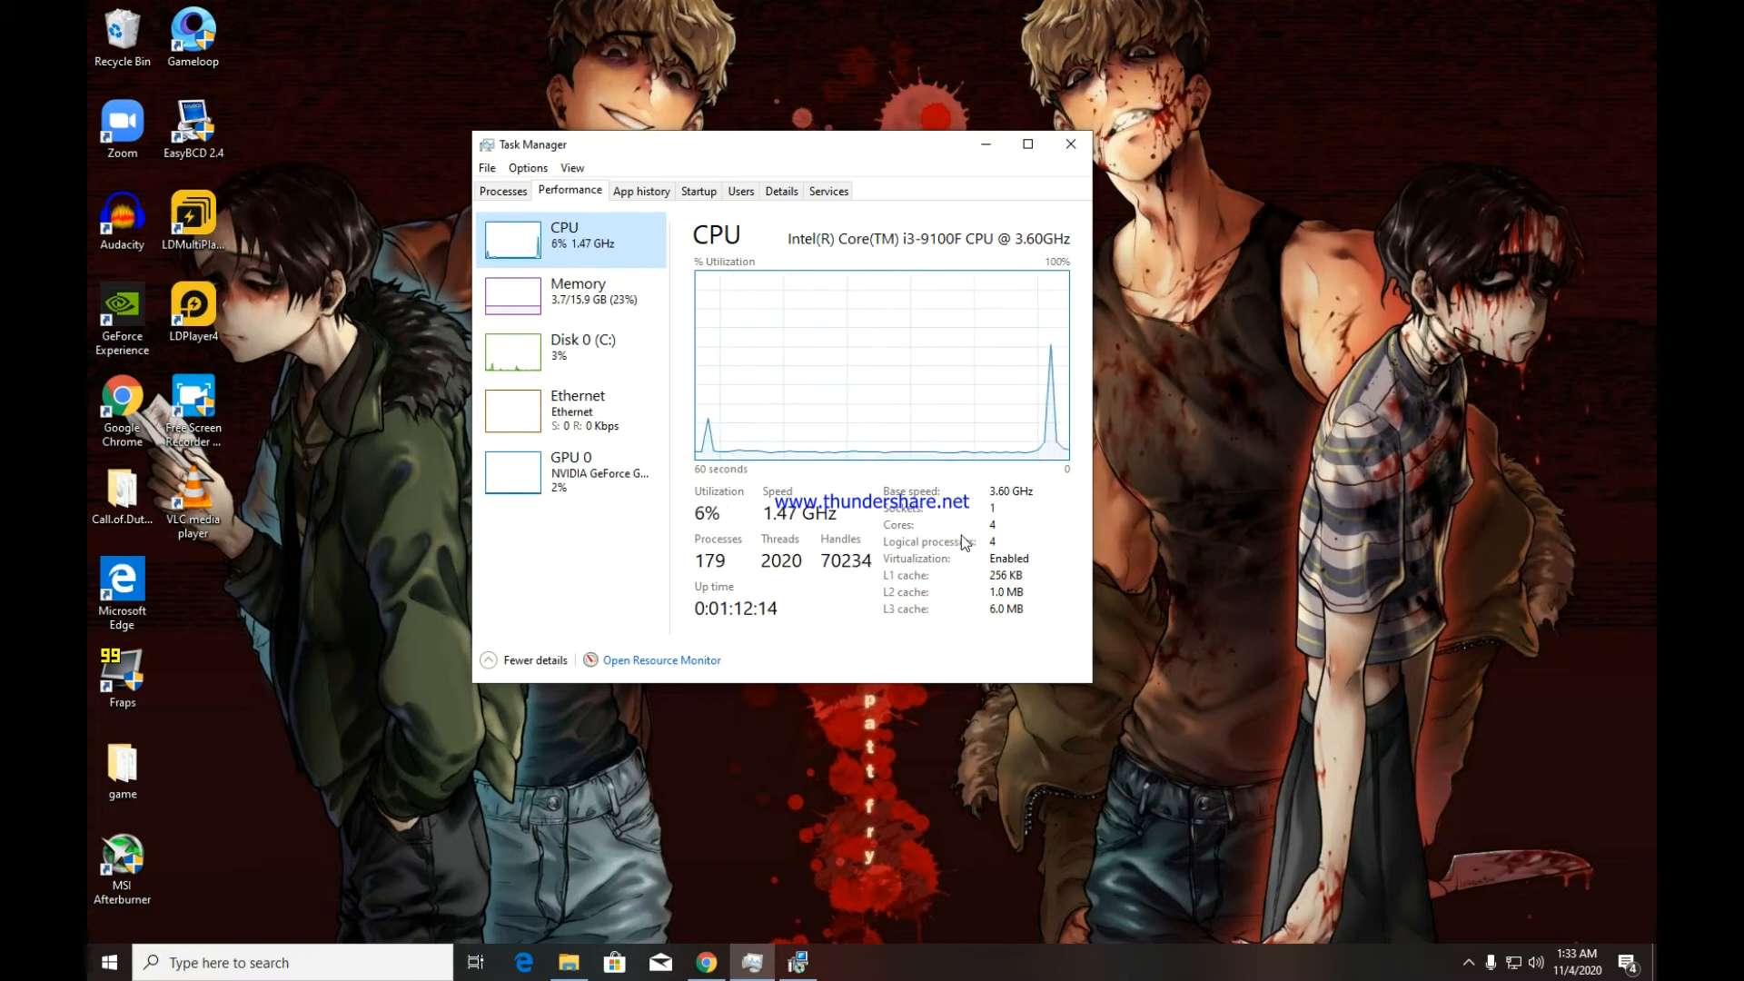
click(987, 563)
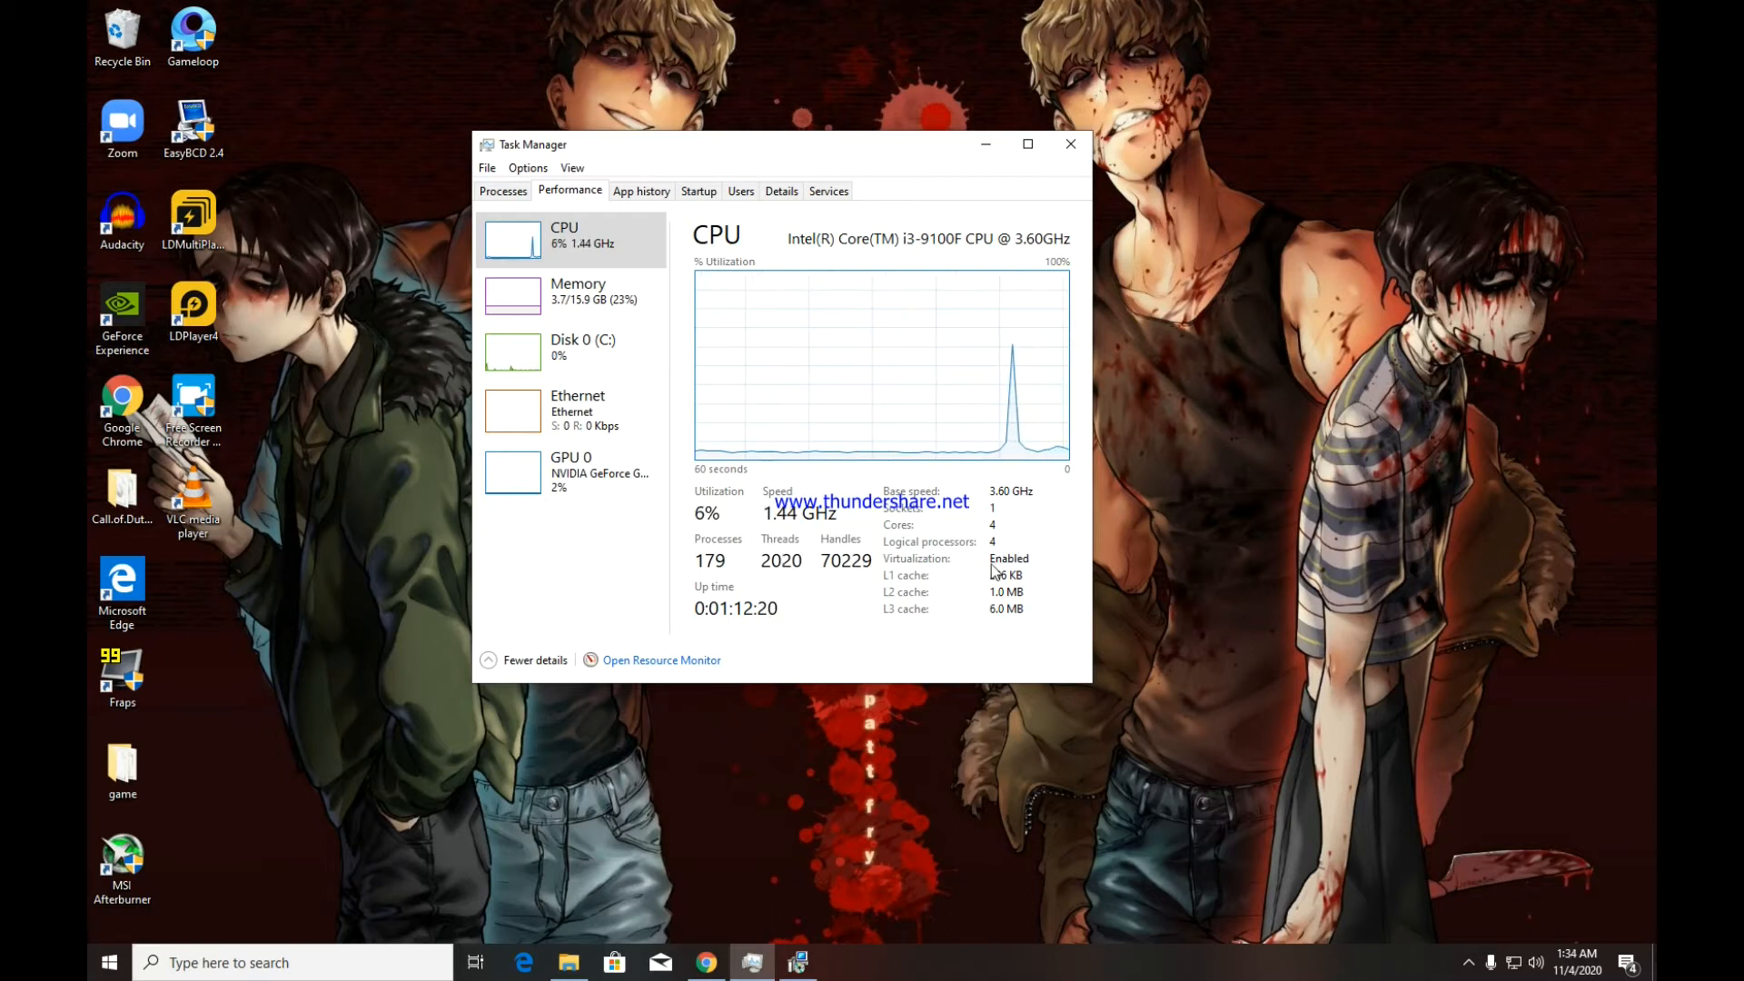
drag(858, 158, 958, 142)
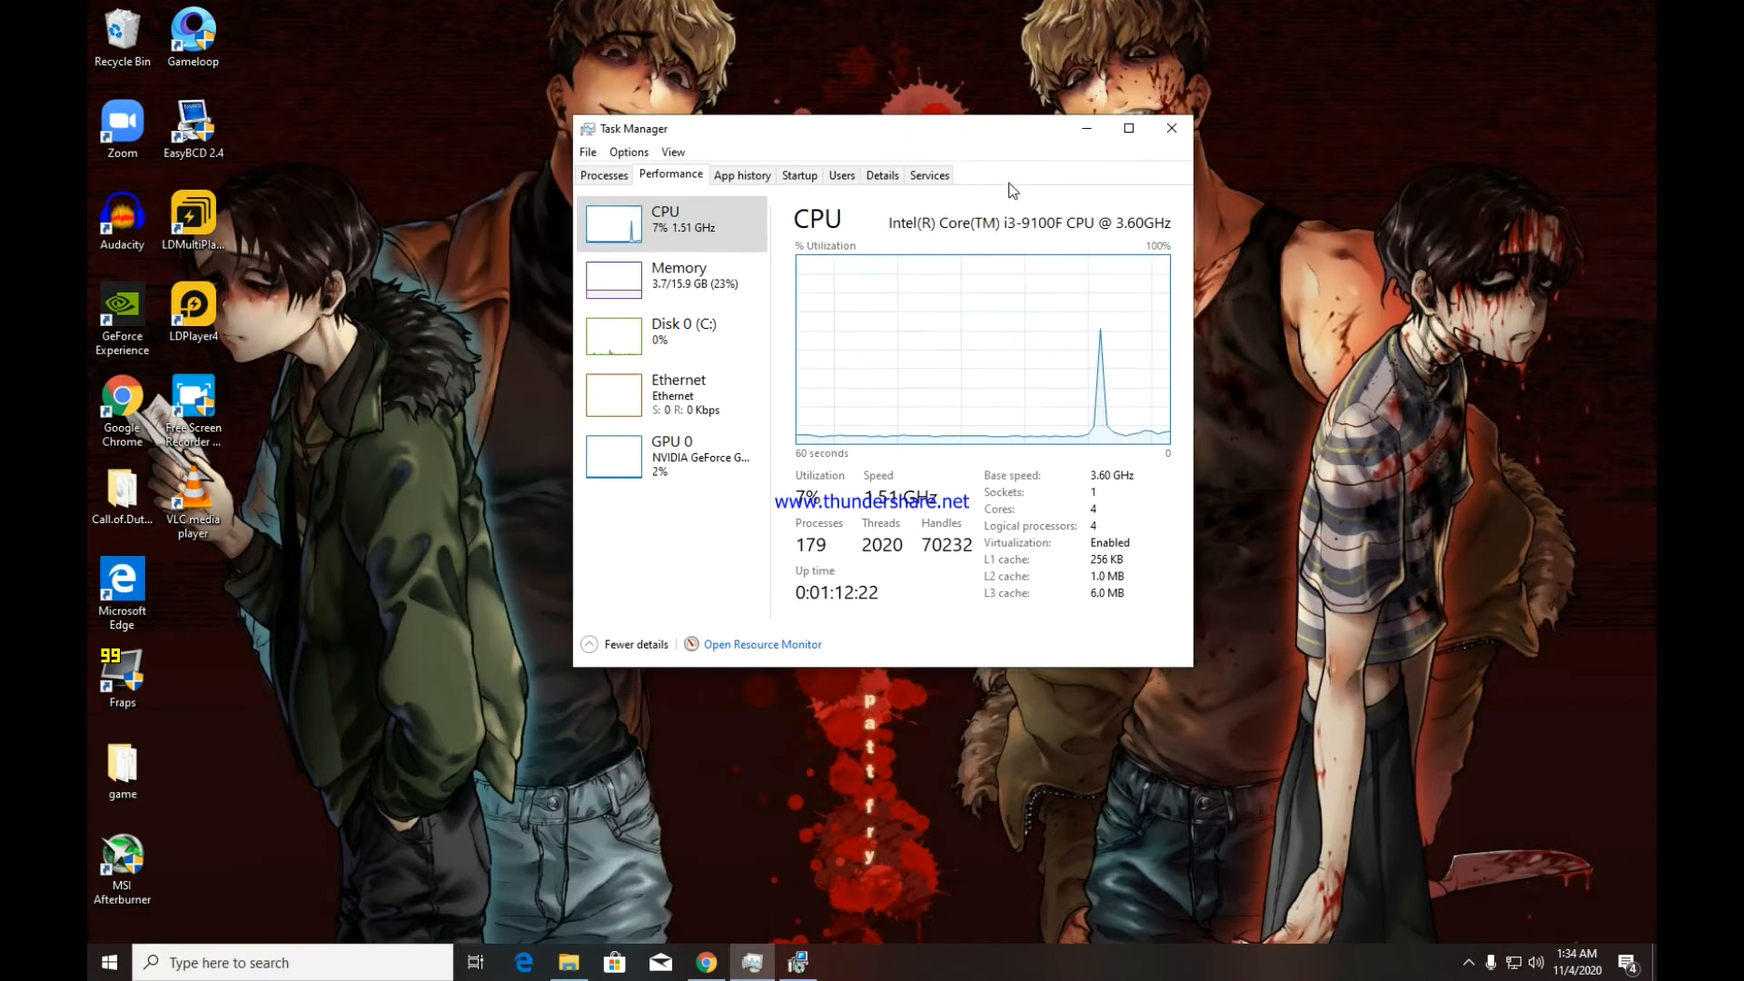
click(1088, 130)
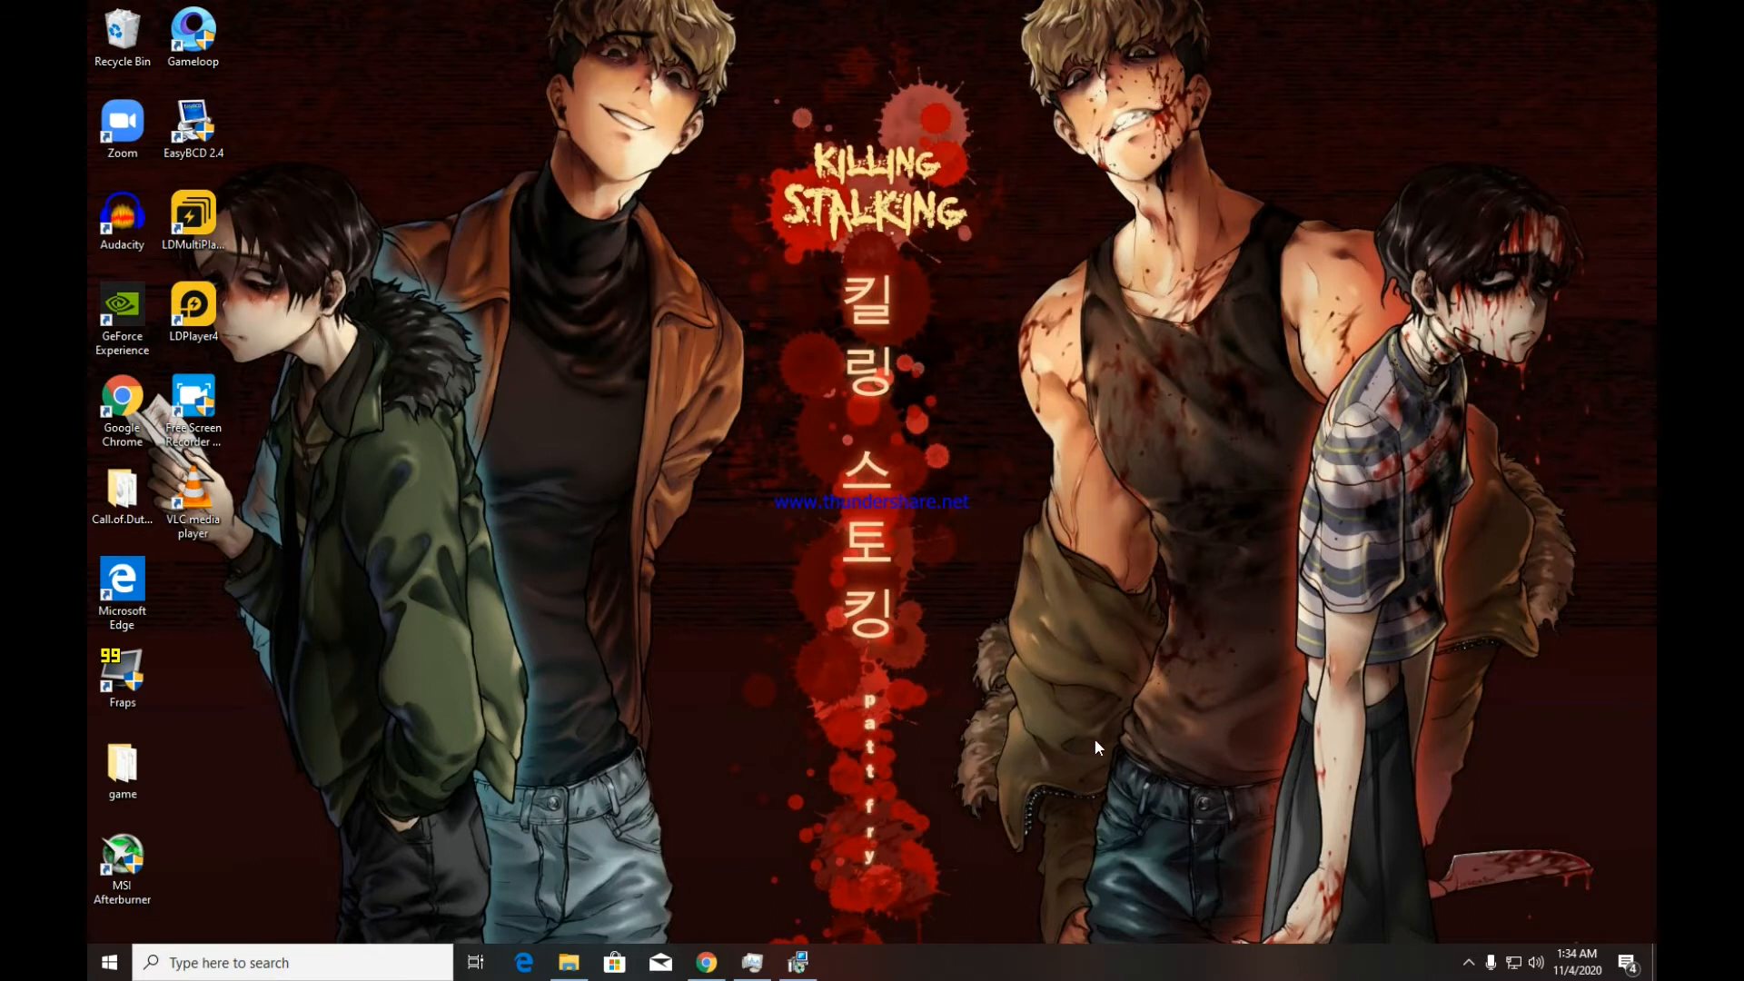
right_click(1067, 961)
click(1086, 886)
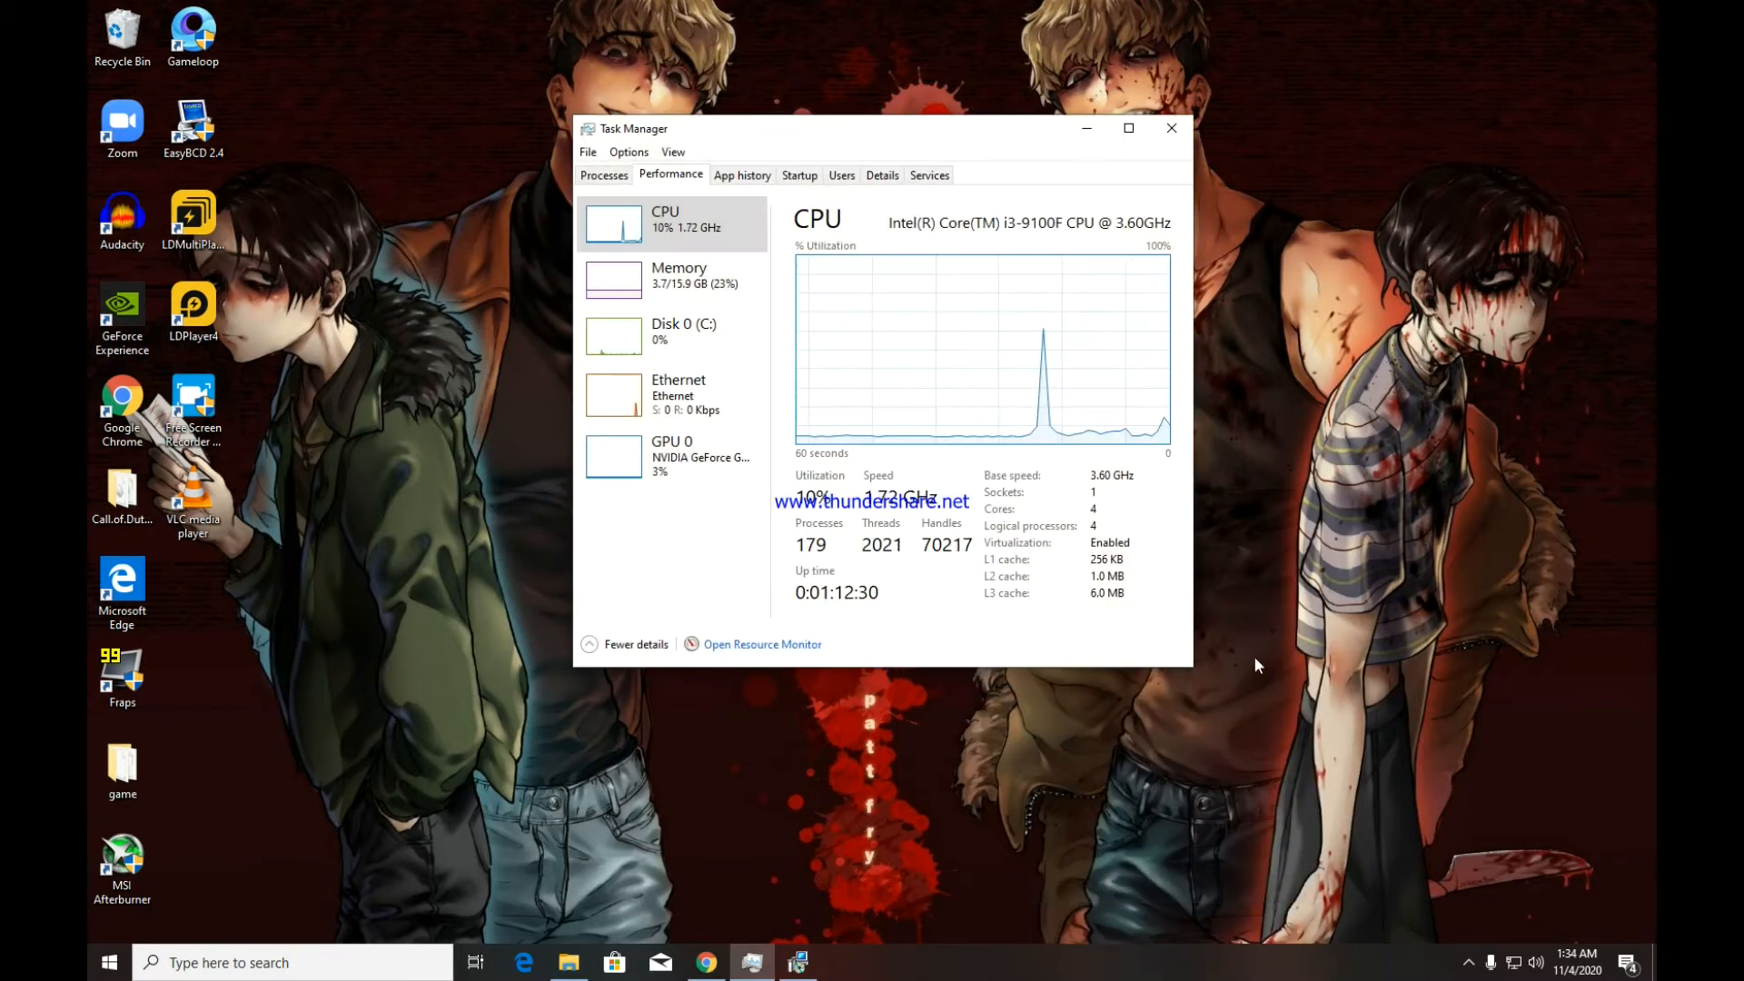
click(1086, 128)
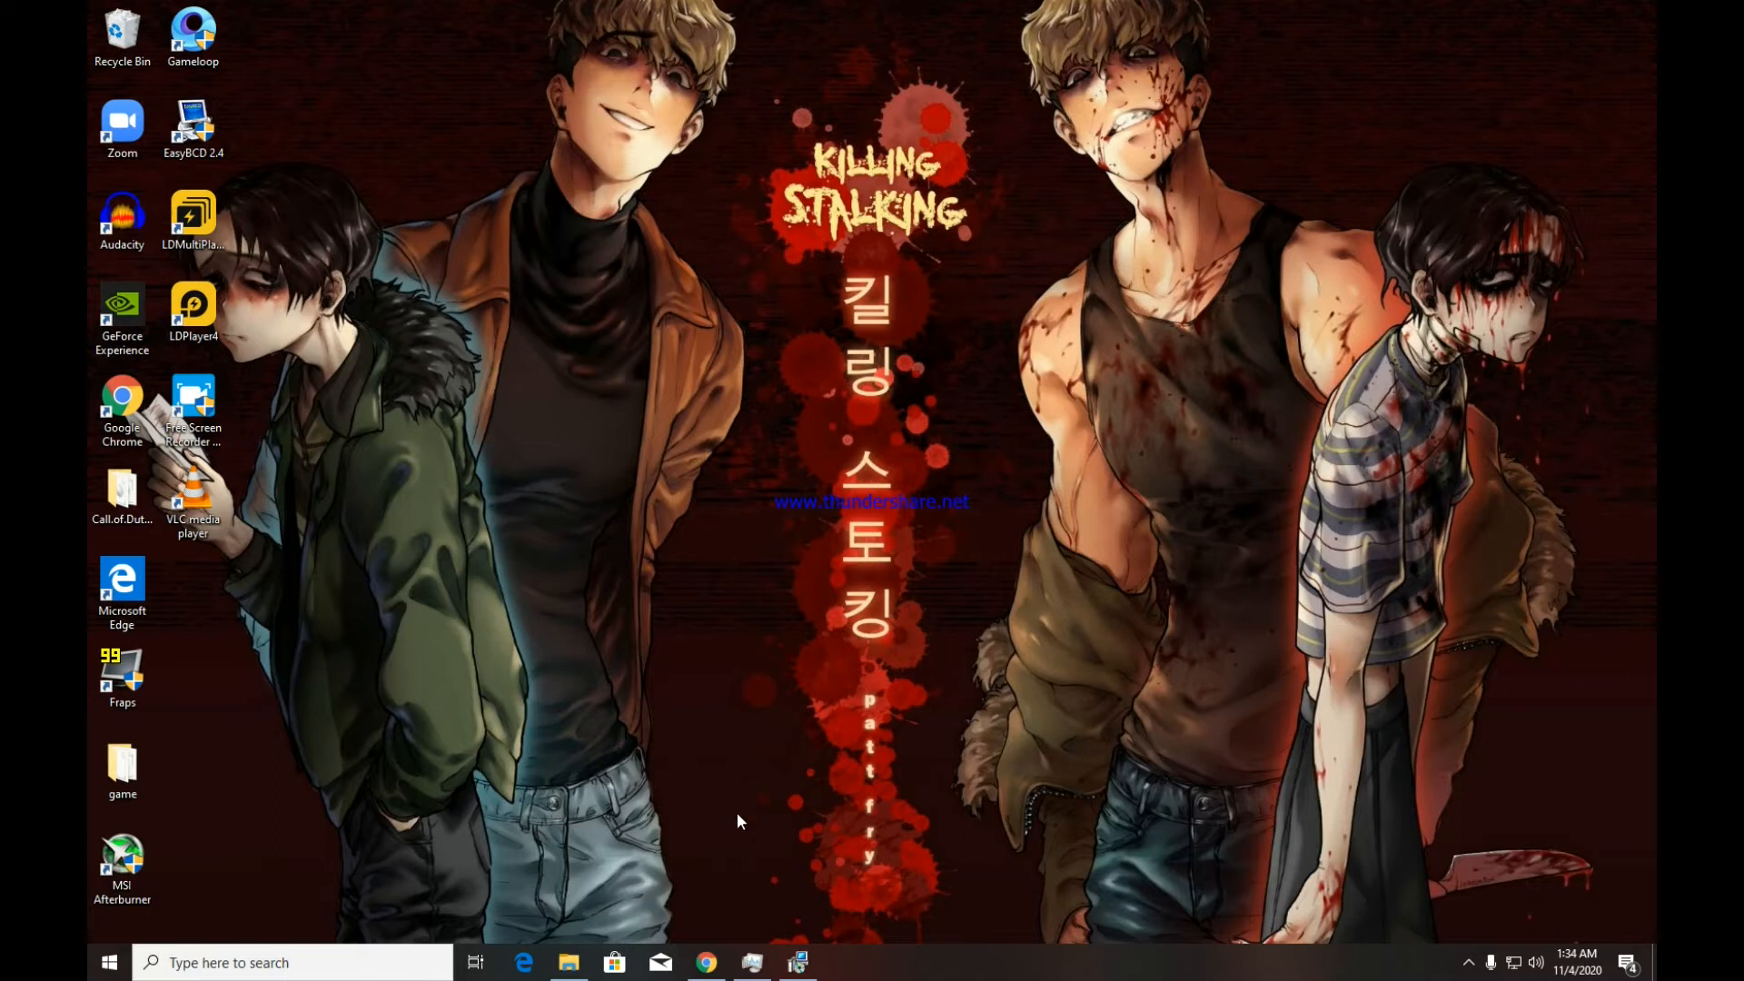
- Switch to Chrome, start the Workstation 16.0 Player for Windows download on the VMware page, and cancel it
click(707, 962)
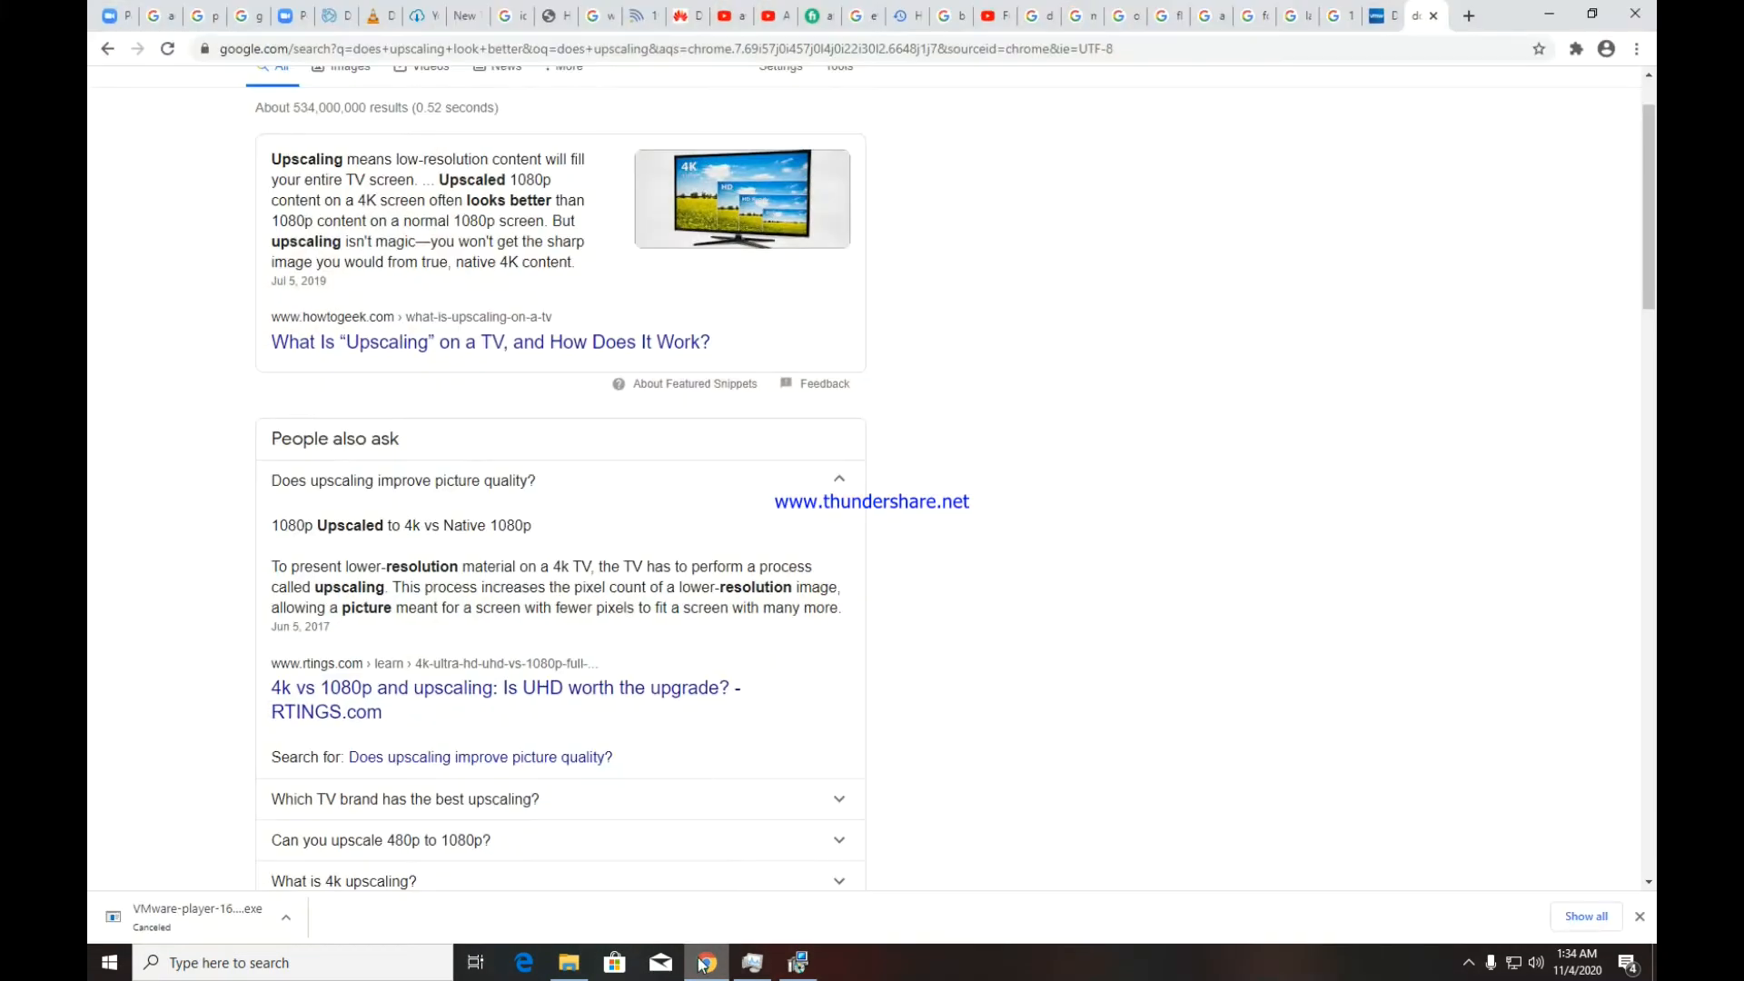
click(1380, 15)
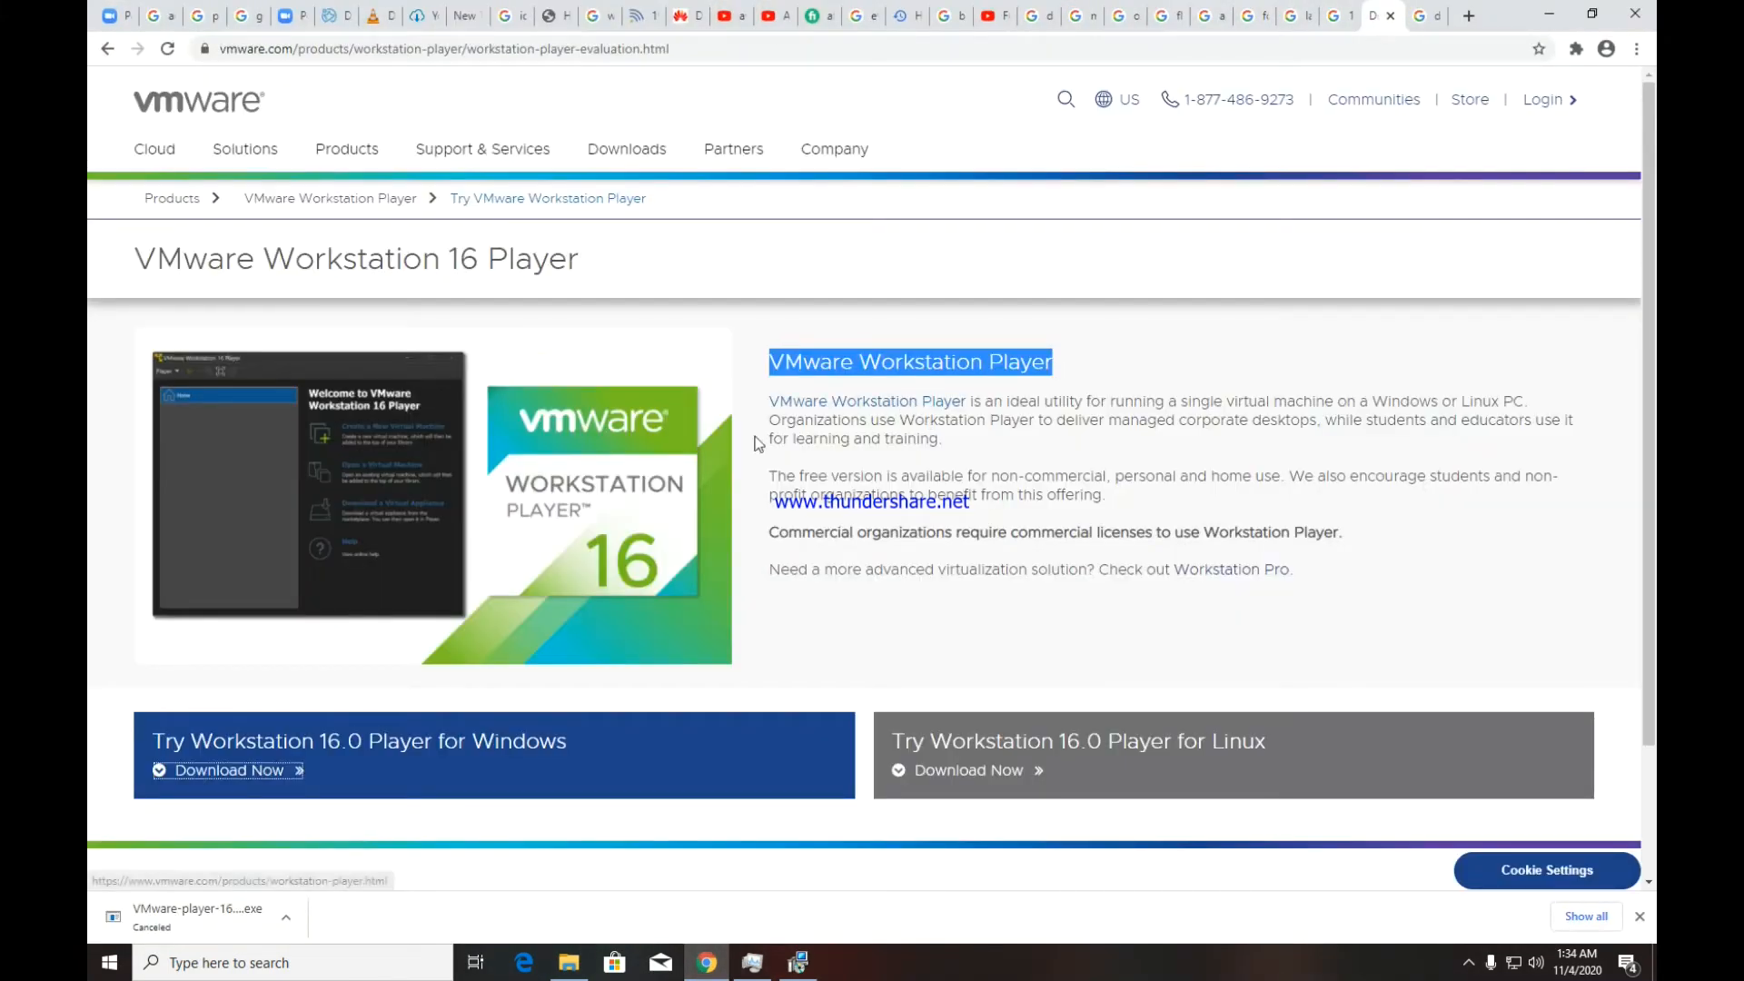
scroll(788, 372, down, 1)
scroll(788, 372, down, 1)
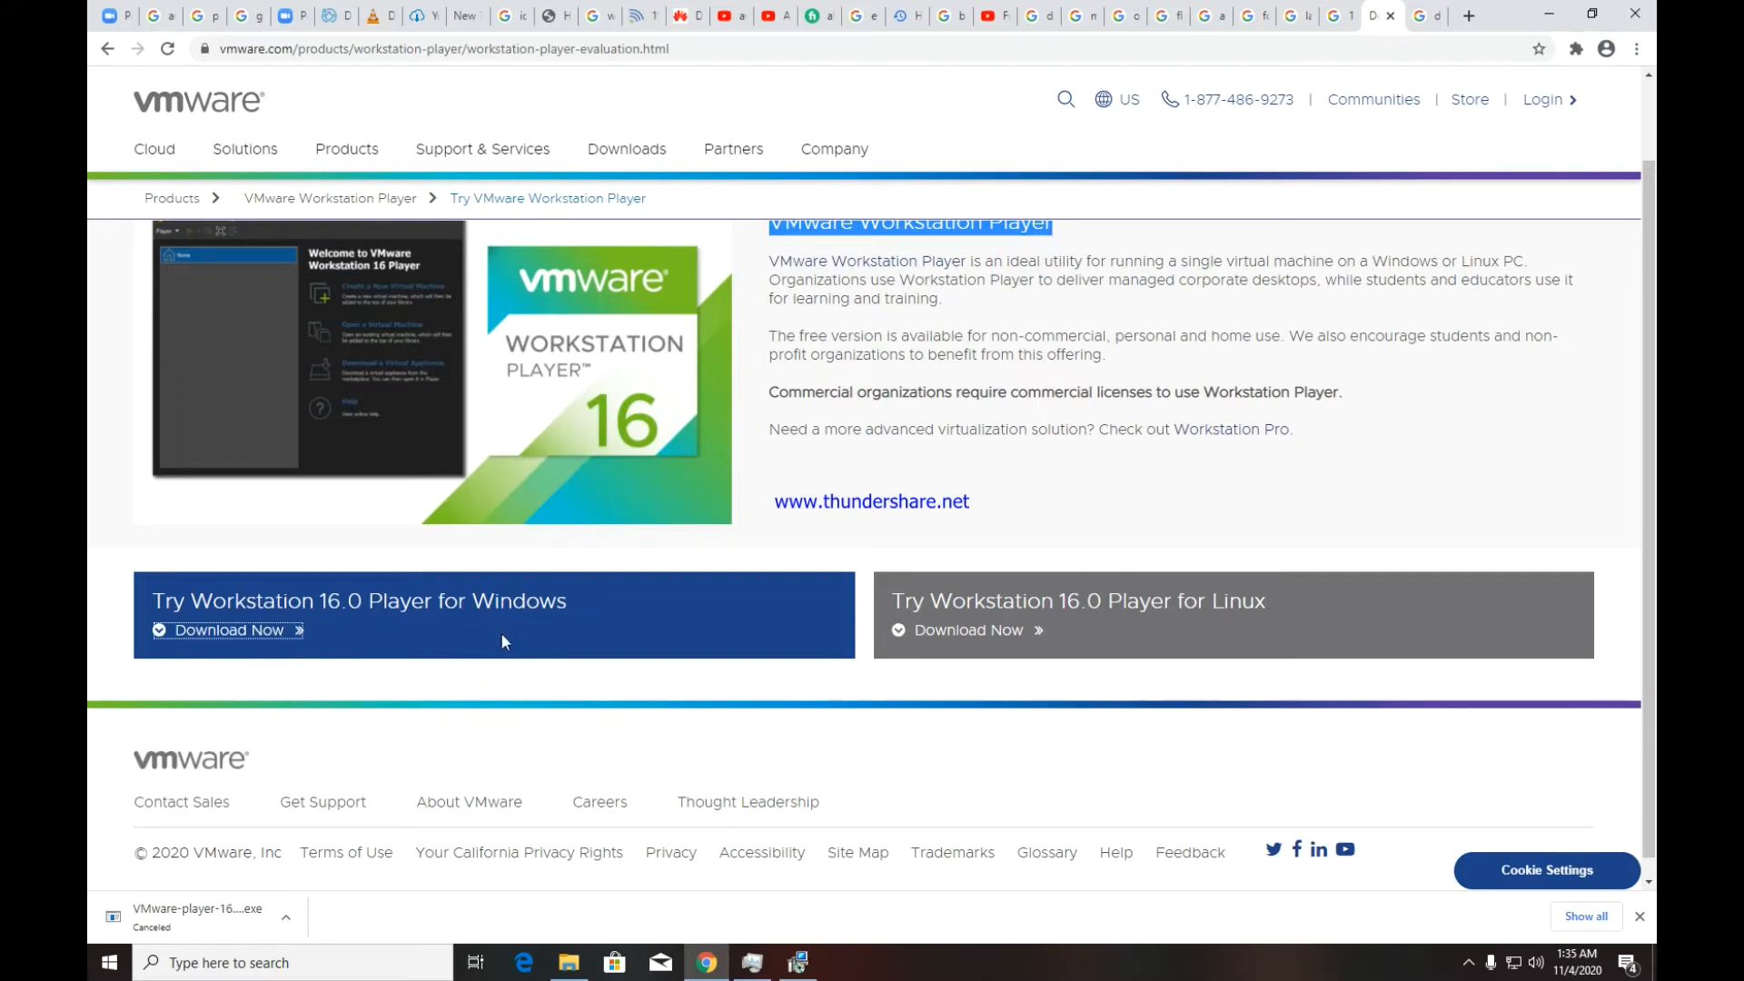
scroll(552, 579, up, 1)
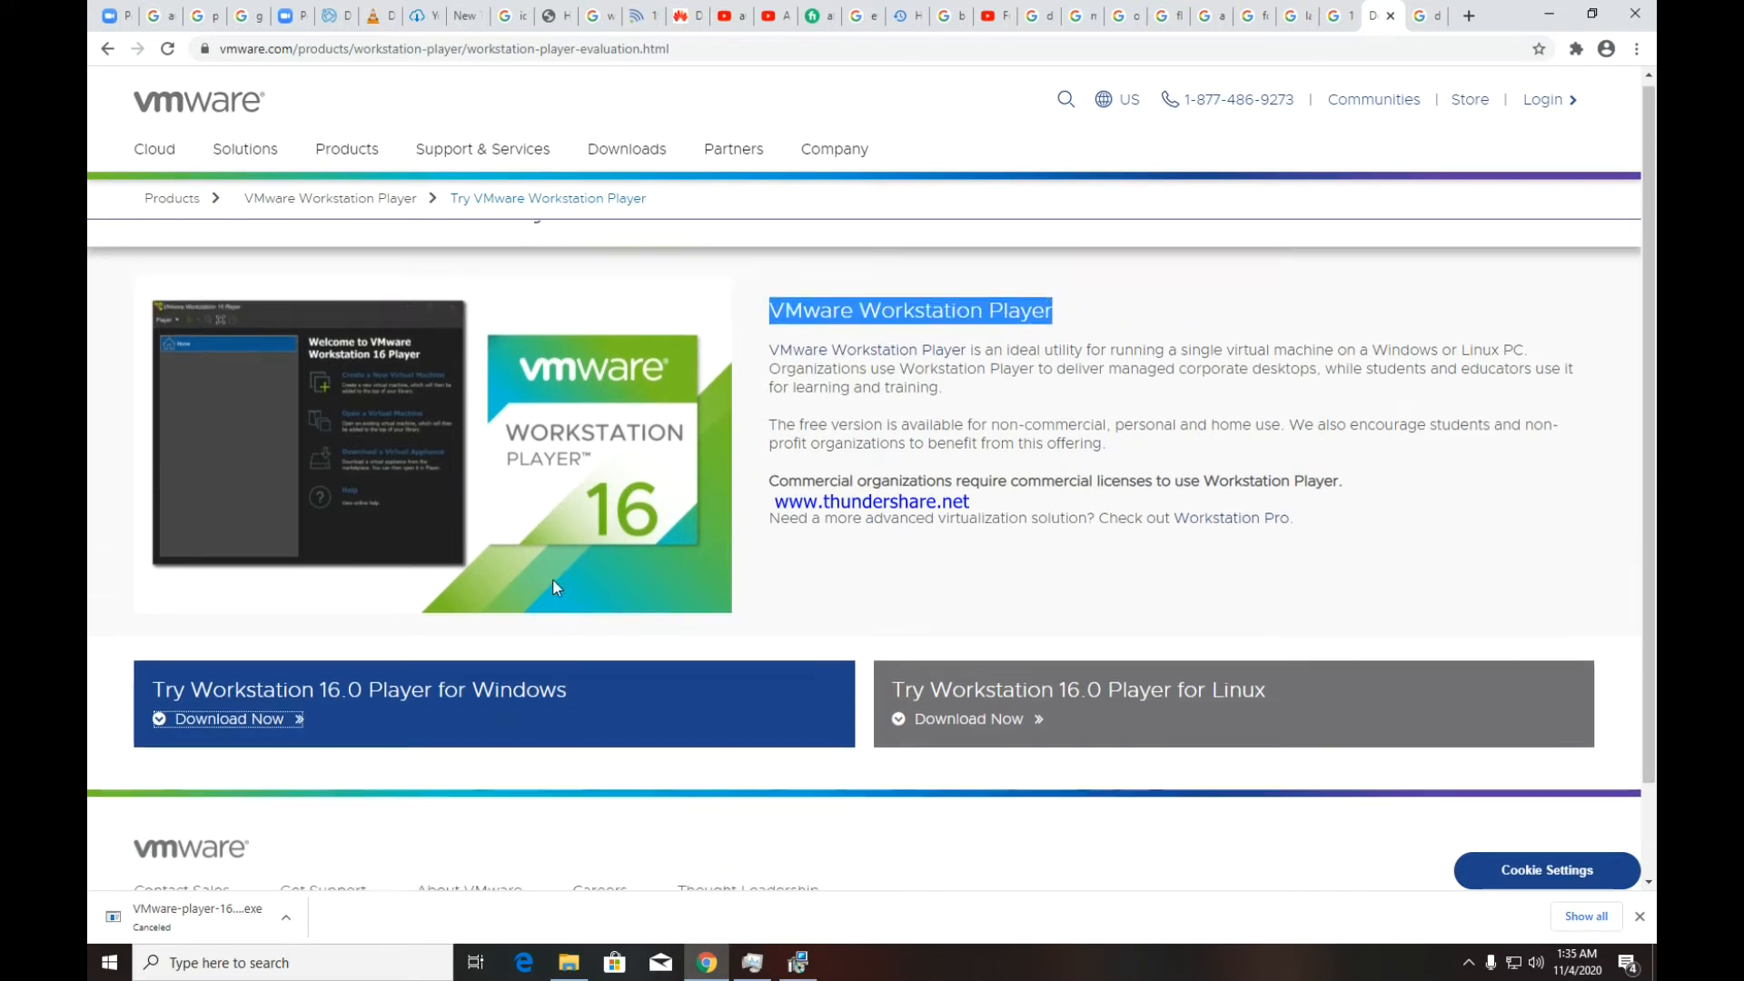
scroll(552, 580, down, 1)
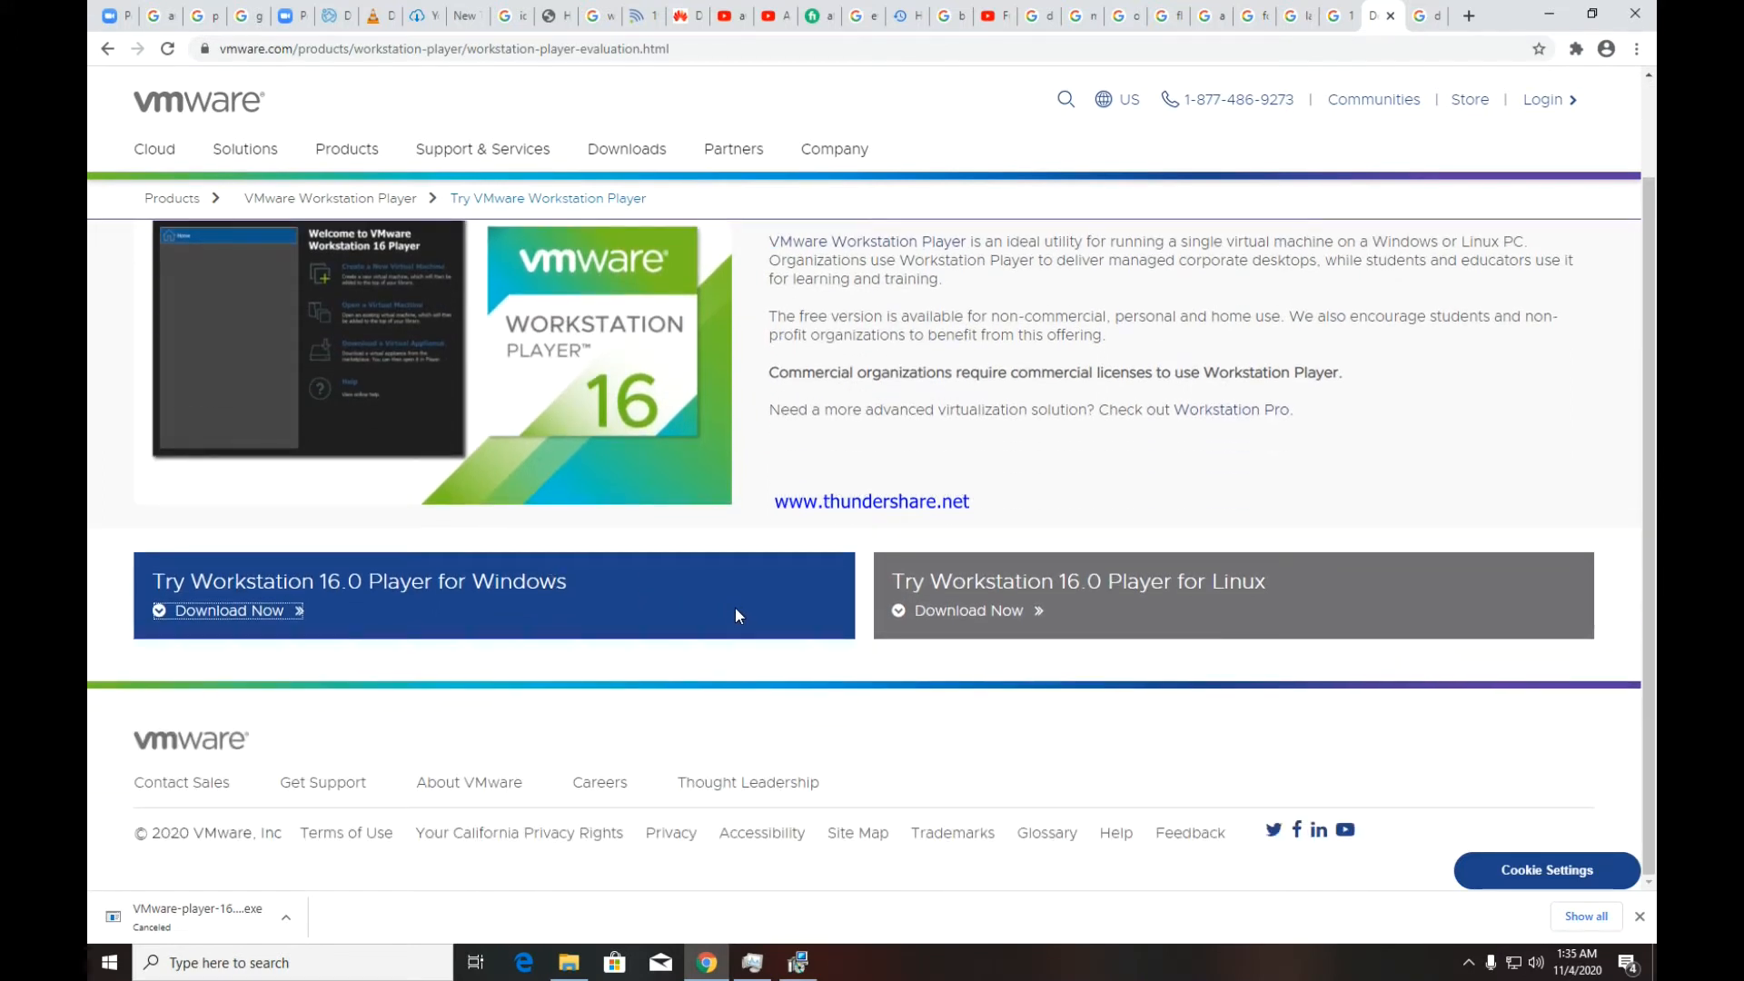
click(280, 618)
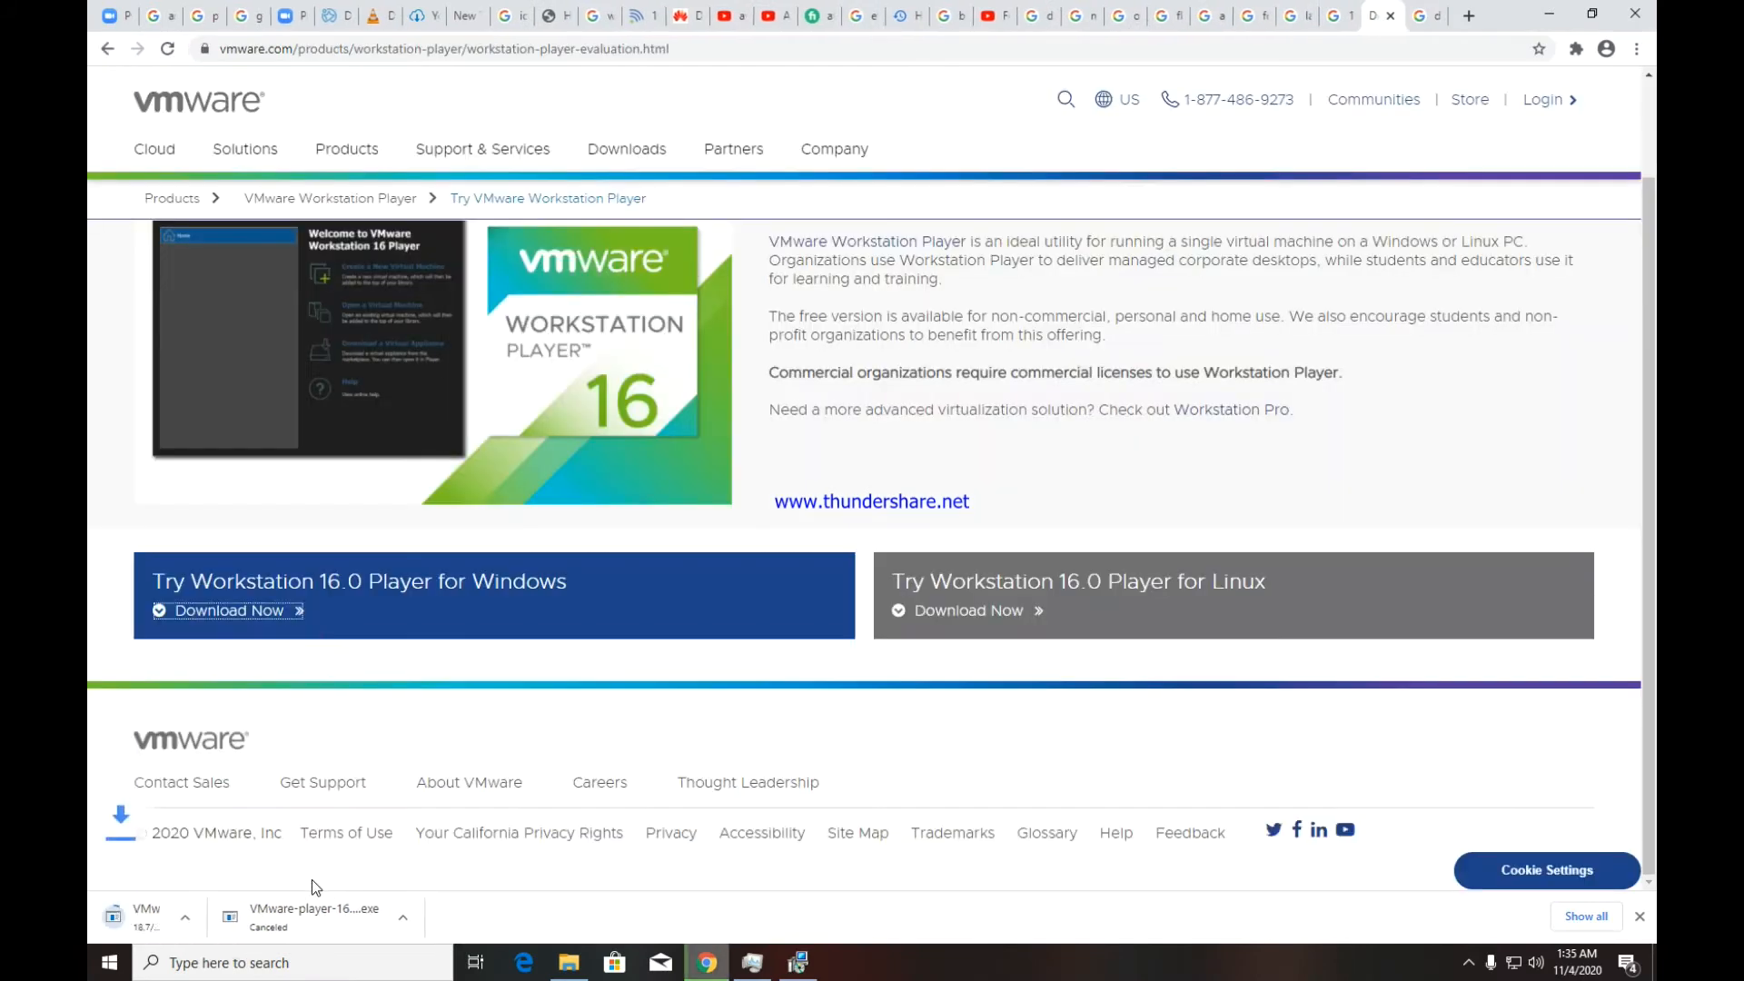
click(282, 916)
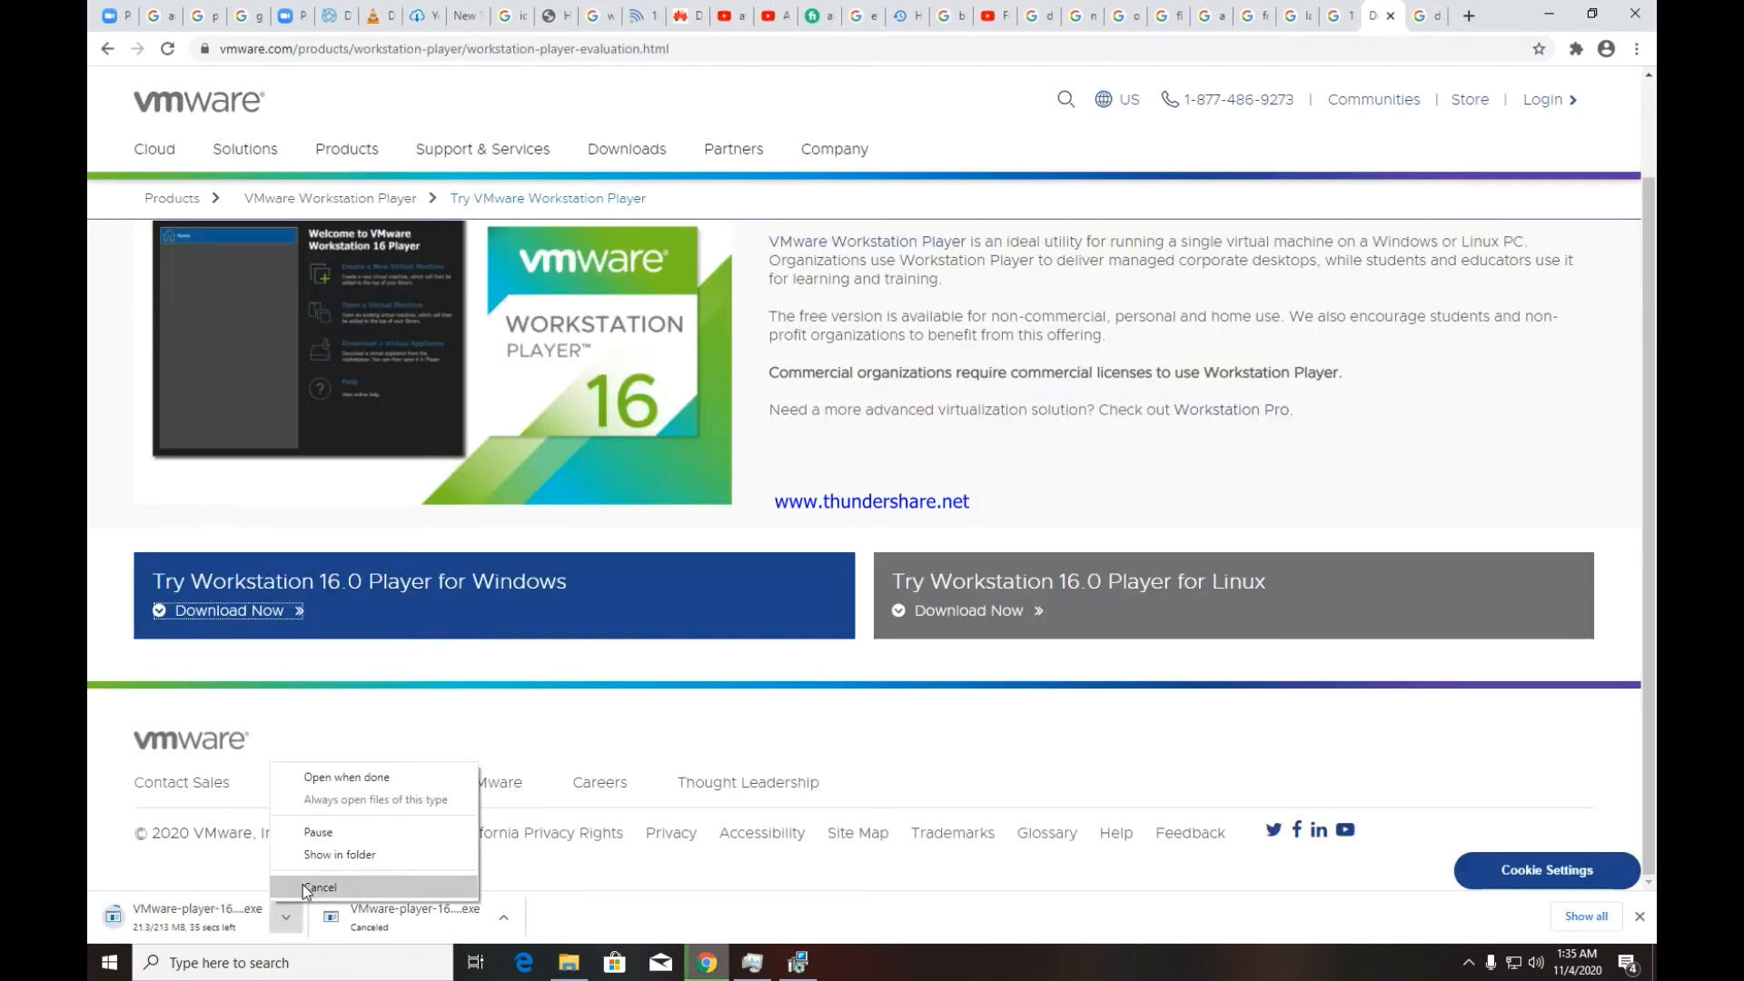
click(302, 886)
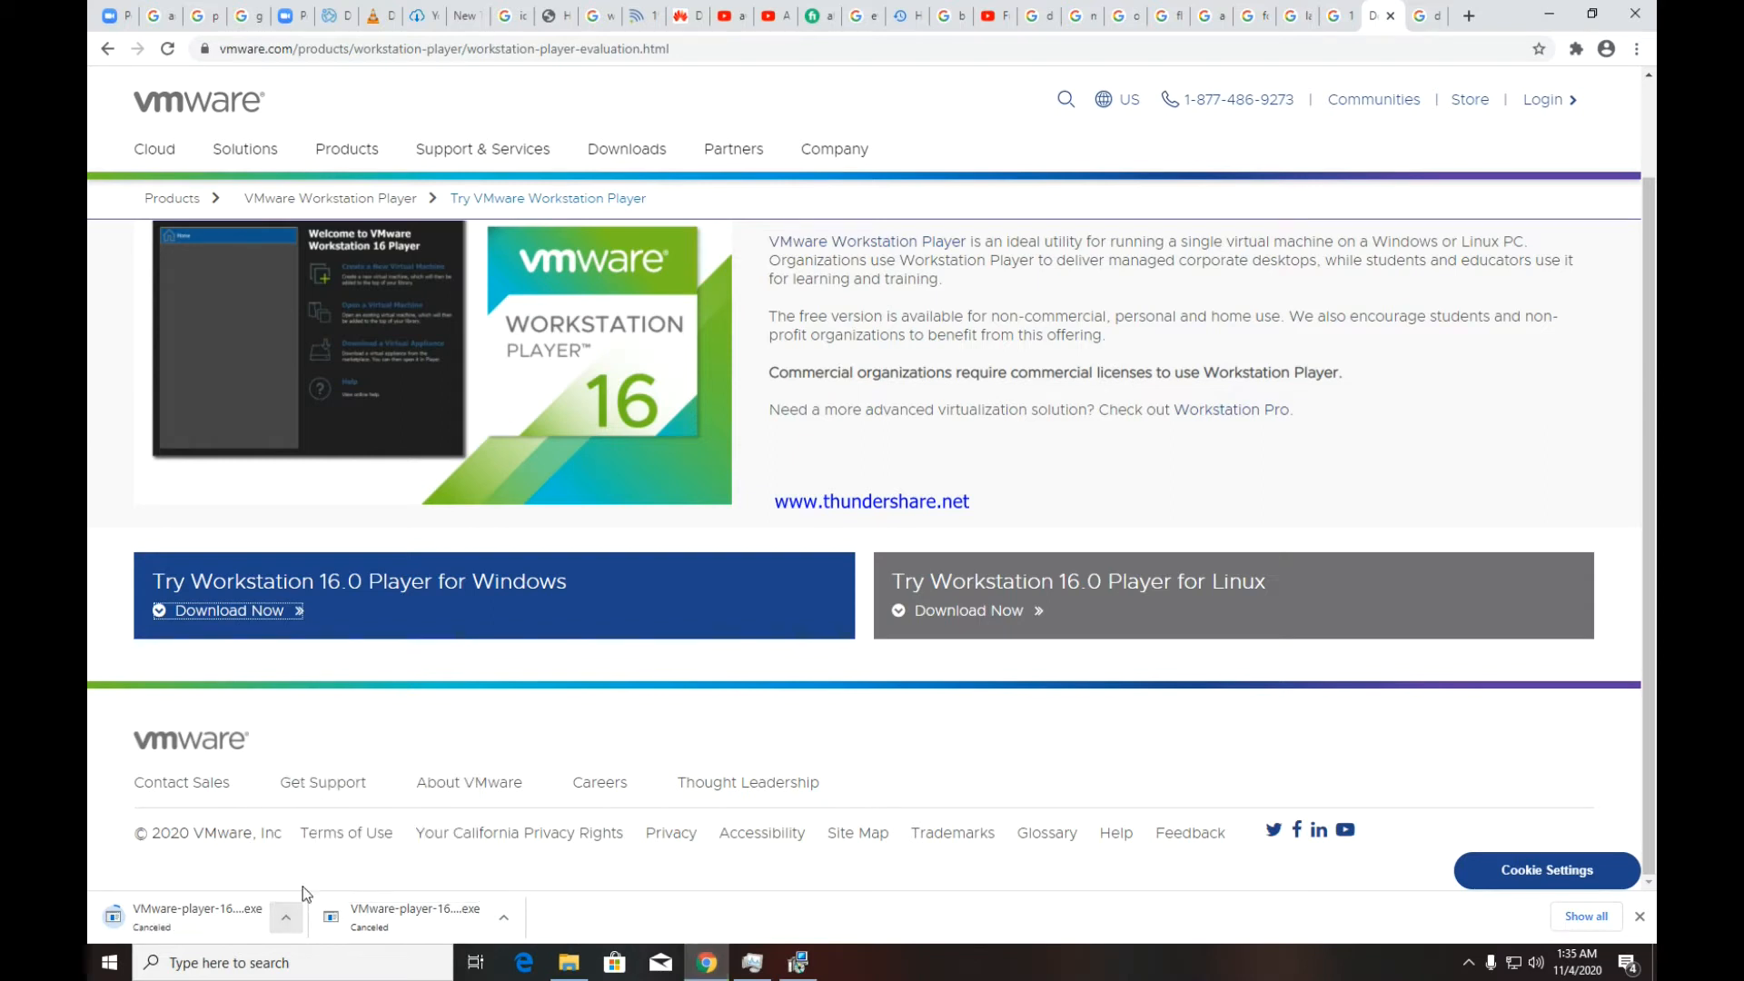
- Try to run the VMware-player-16.0.0-16894299 installer from the Downloads folder as administrator
click(569, 961)
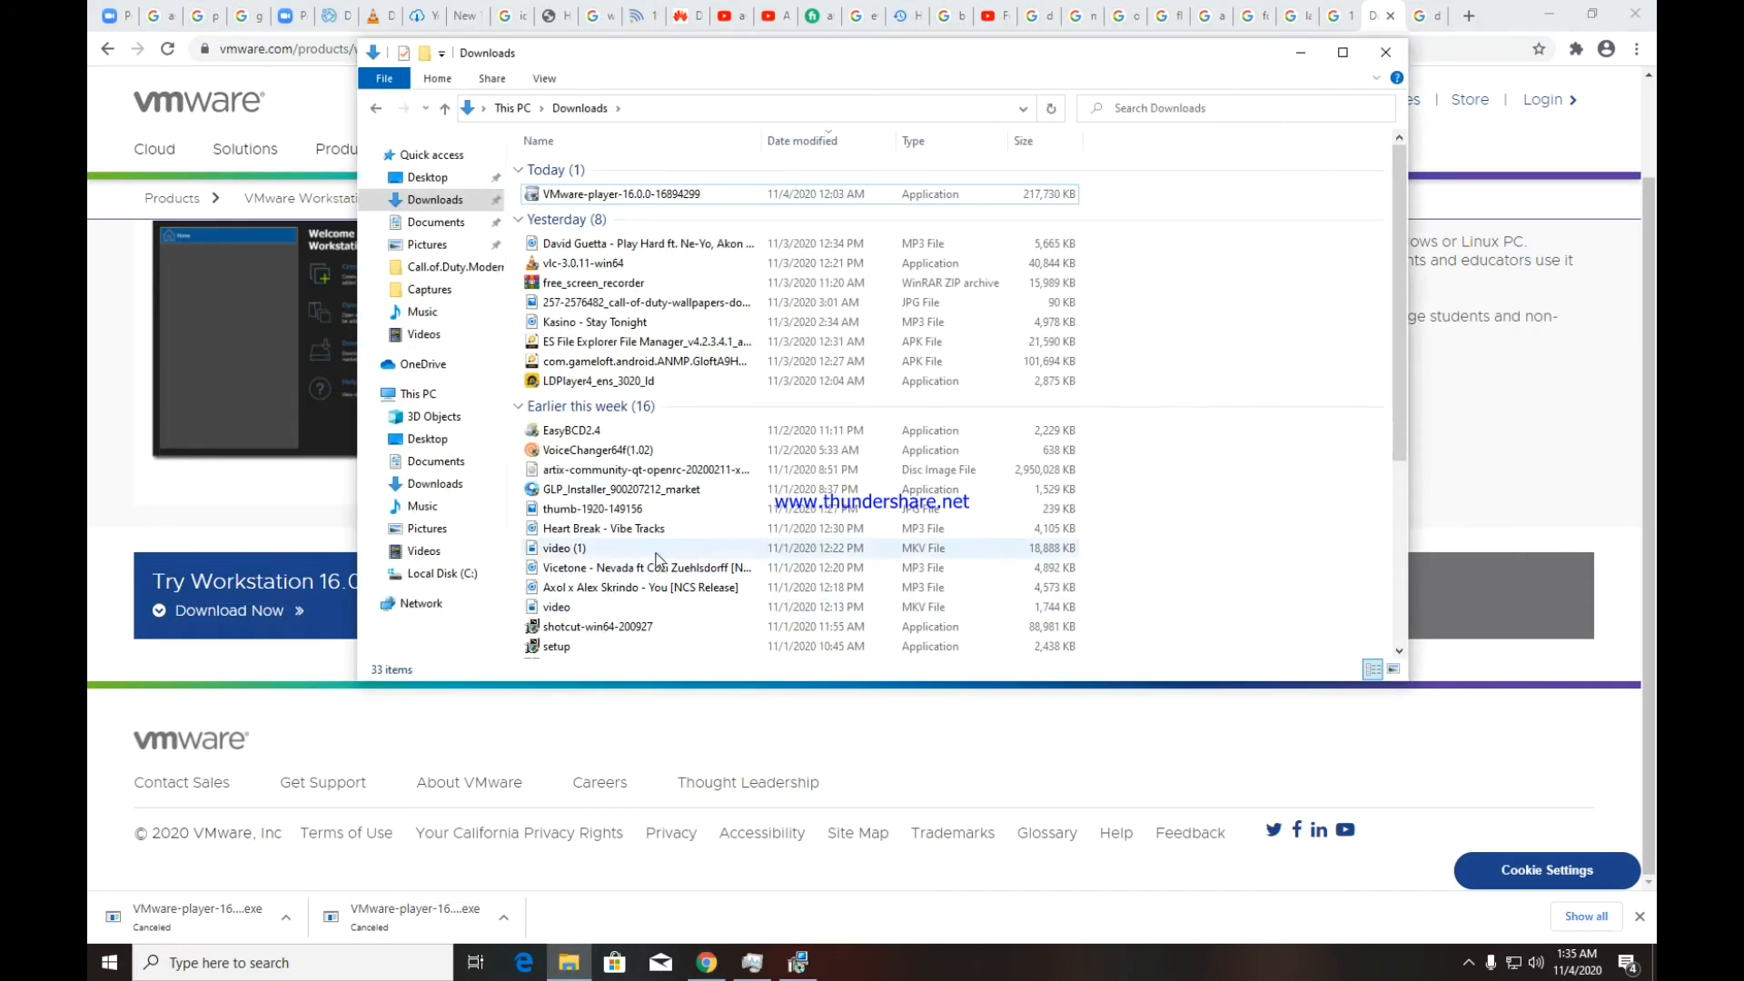
click(595, 195)
click(1549, 13)
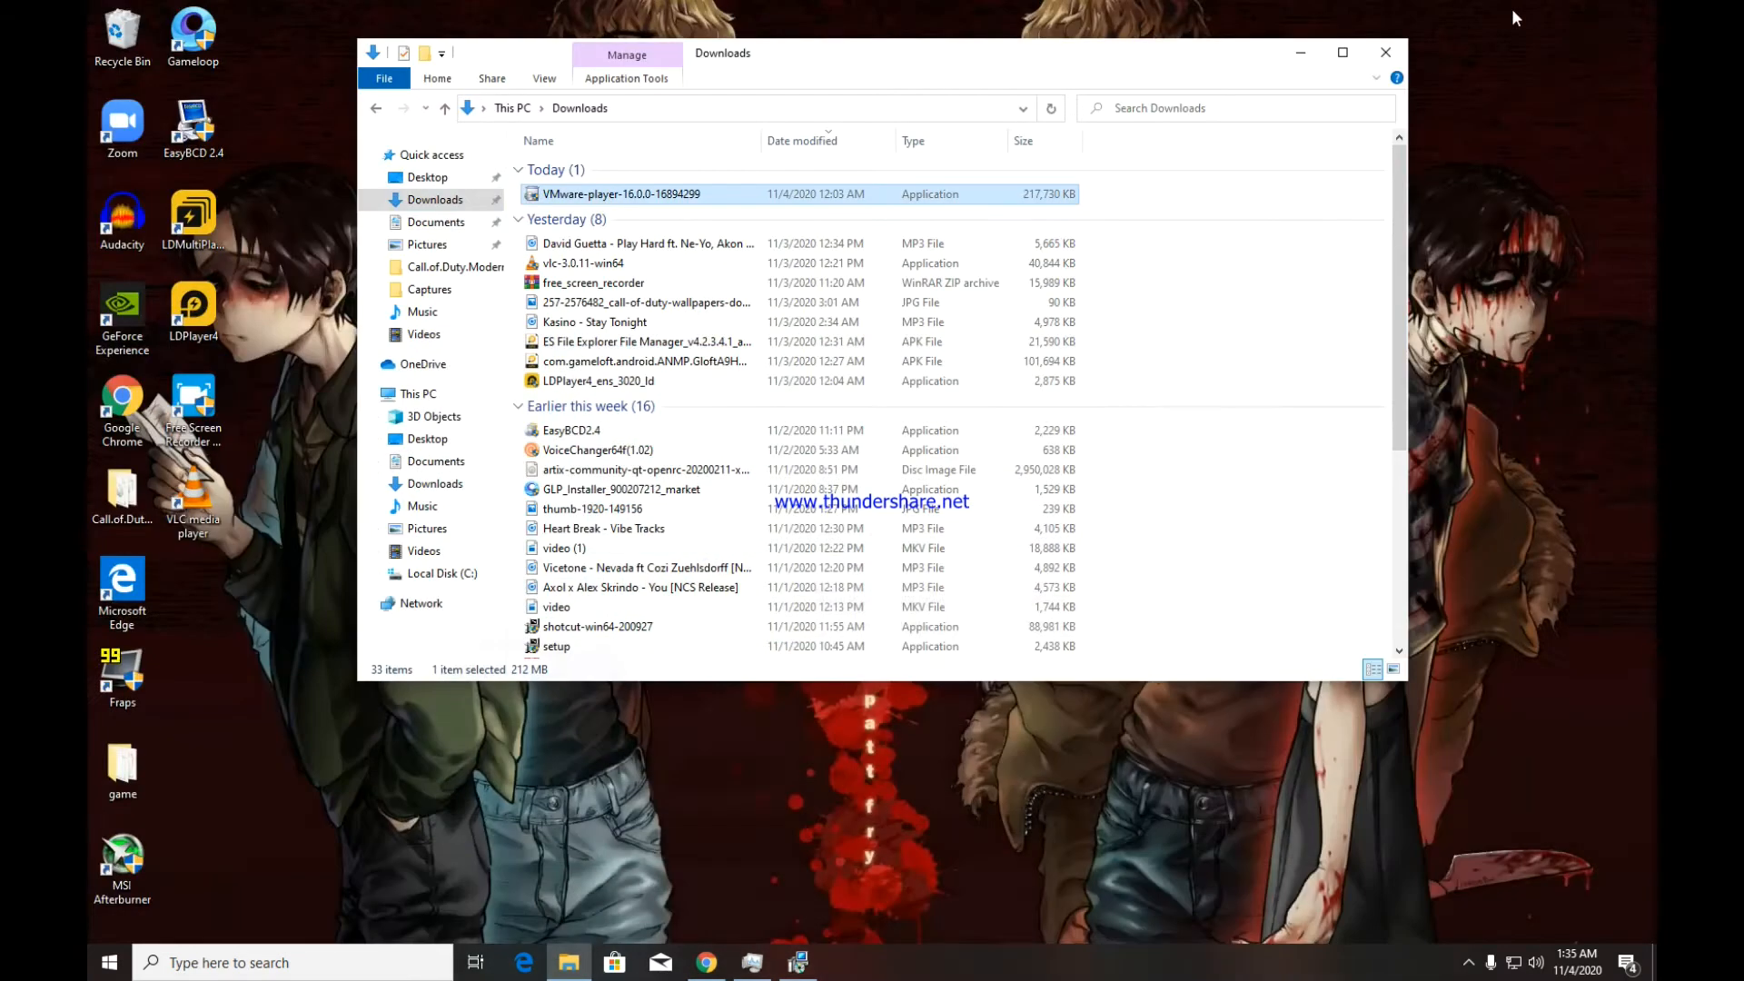
right_click(767, 192)
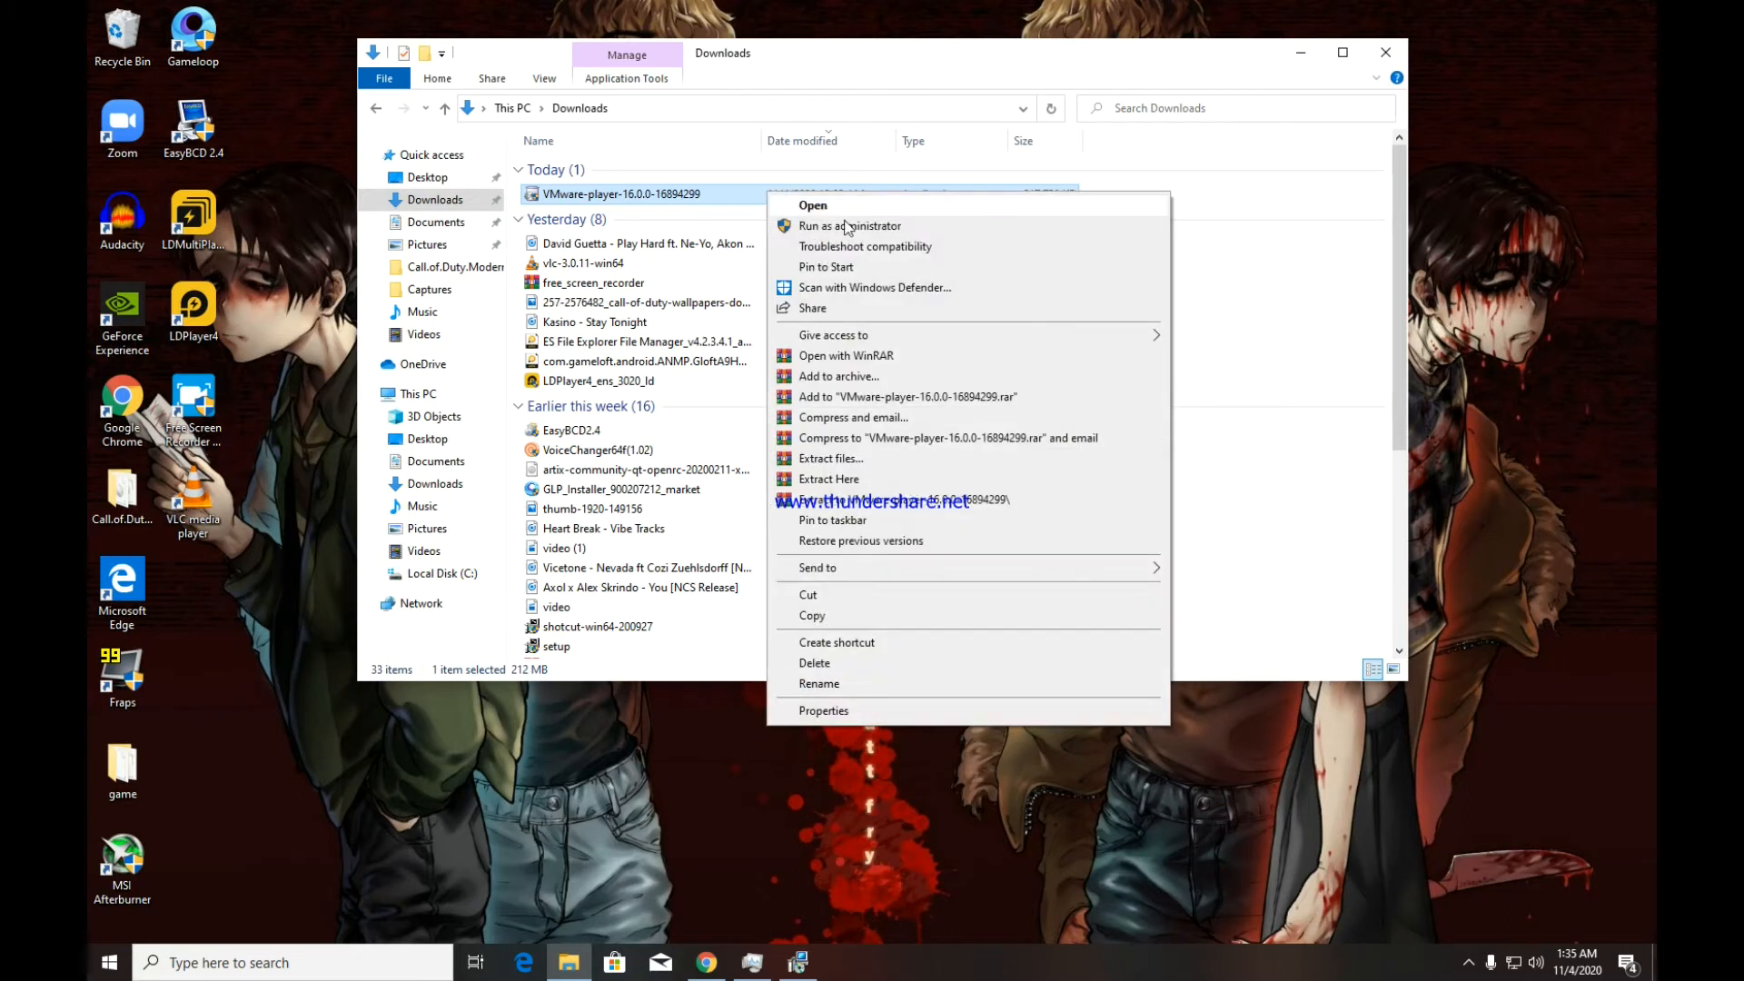
click(857, 227)
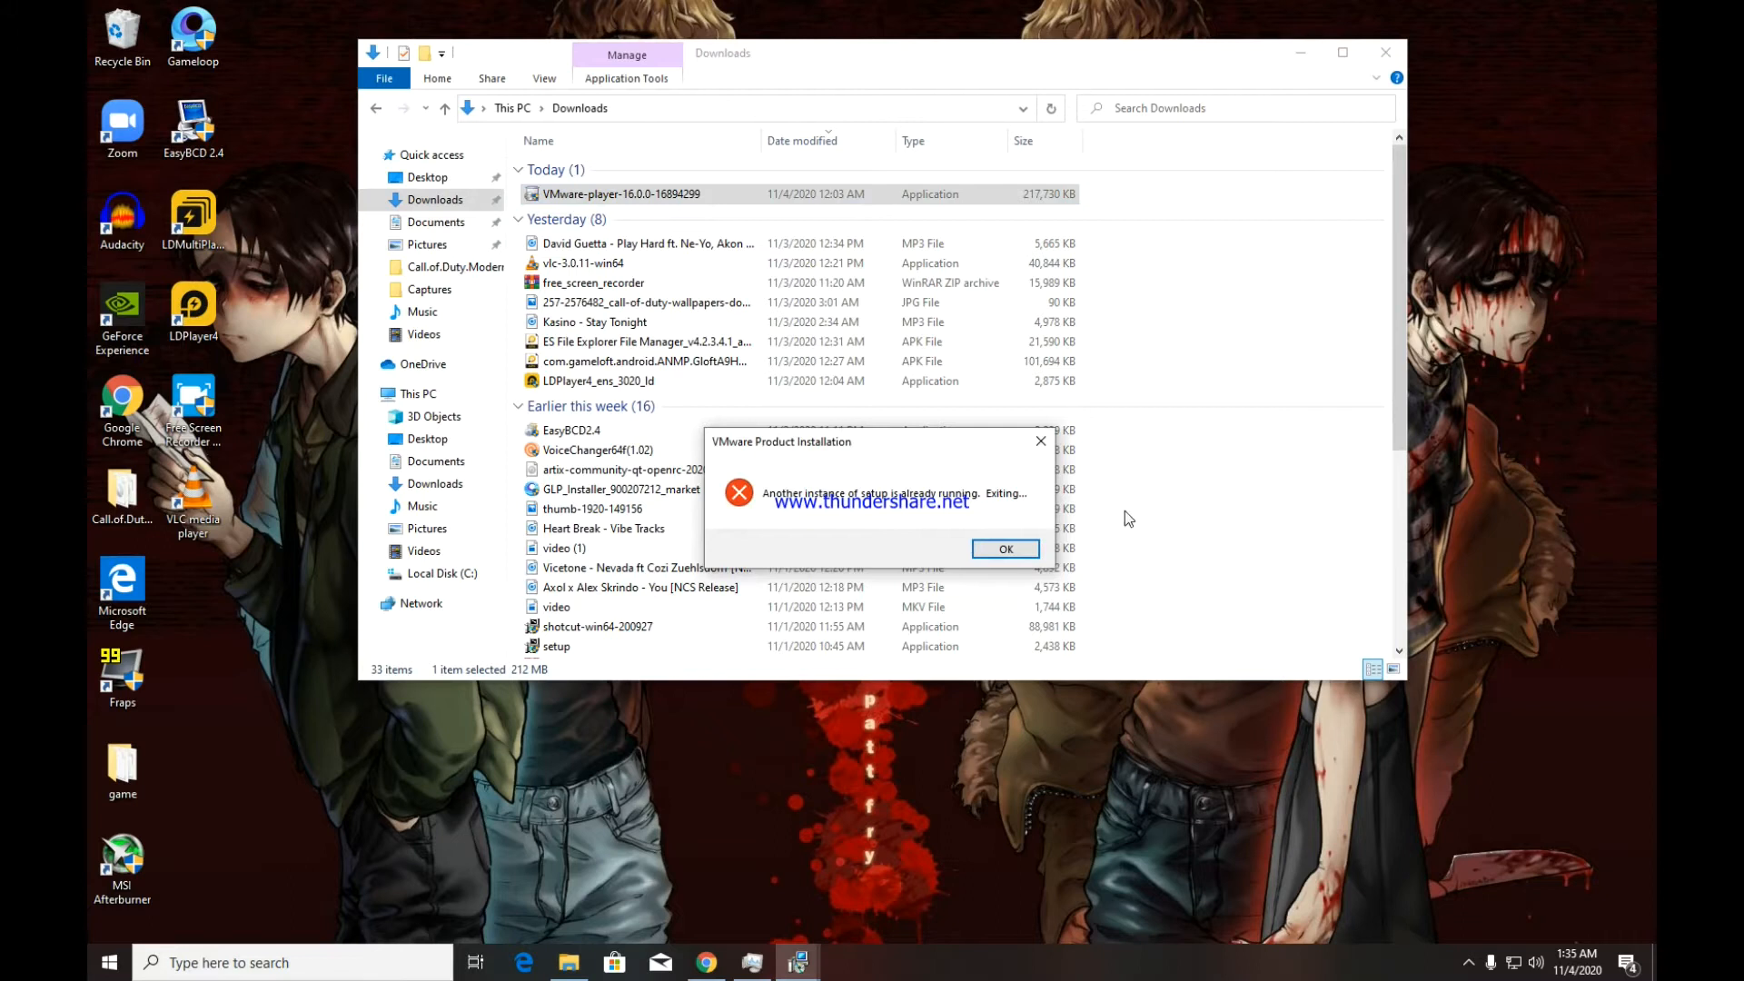
click(1012, 551)
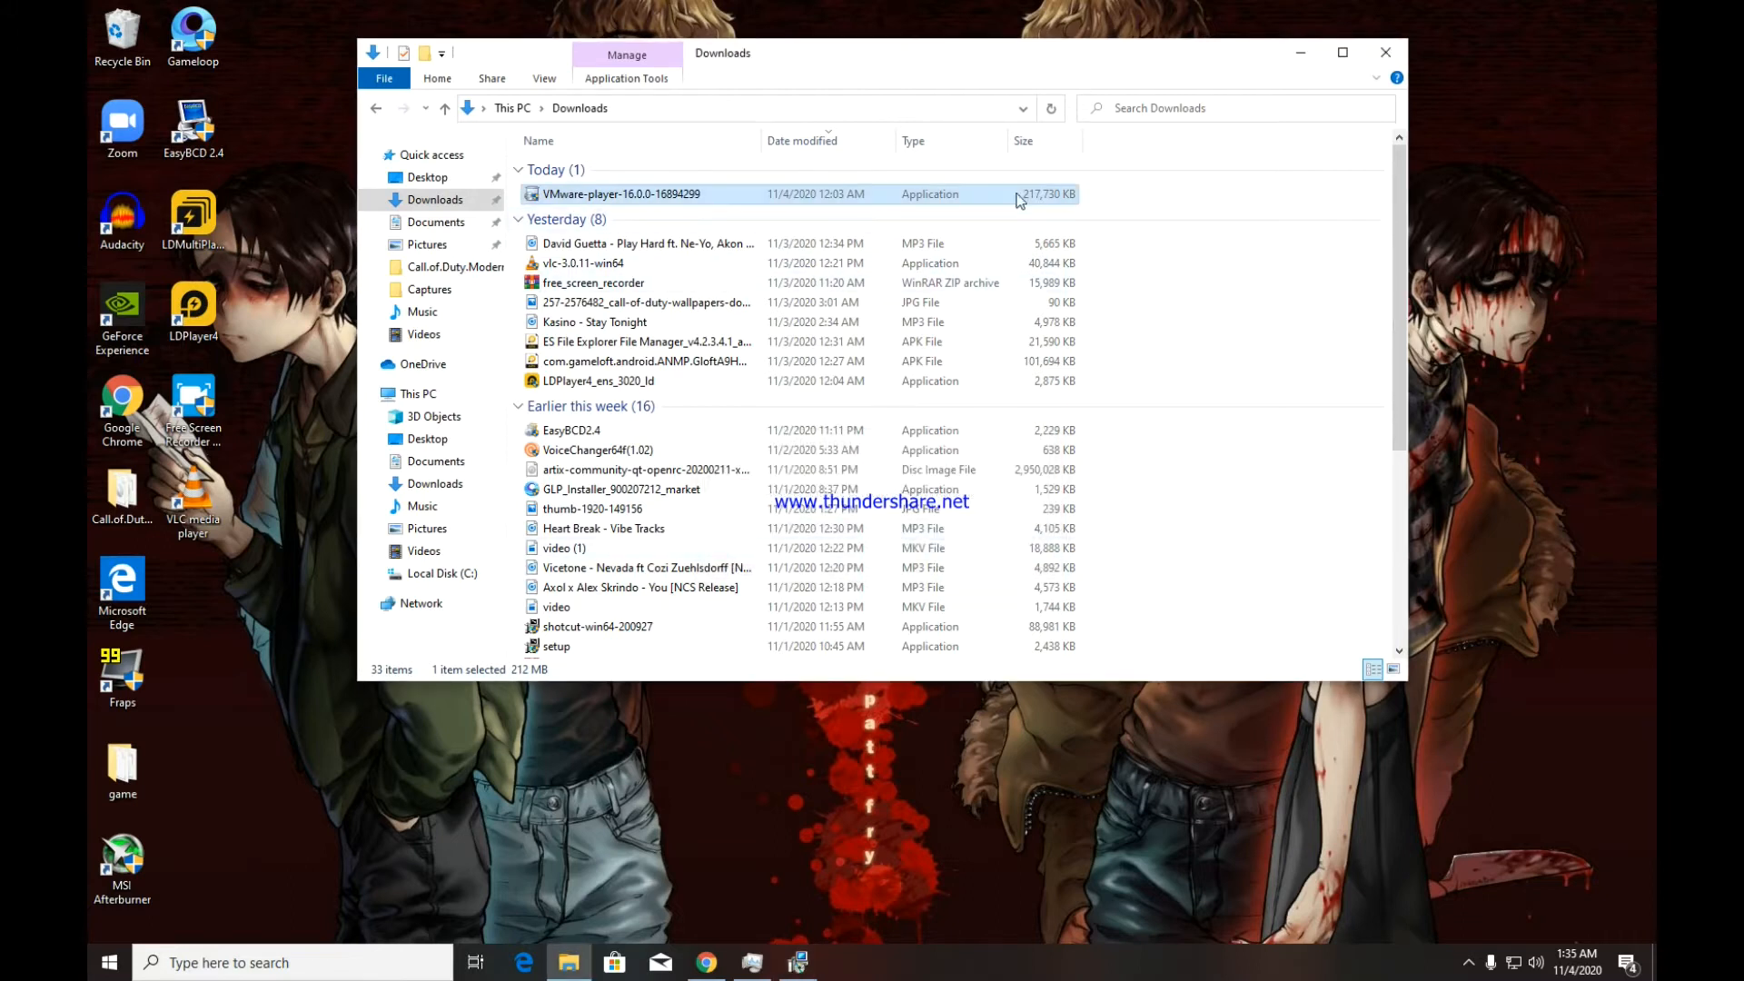
click(1298, 52)
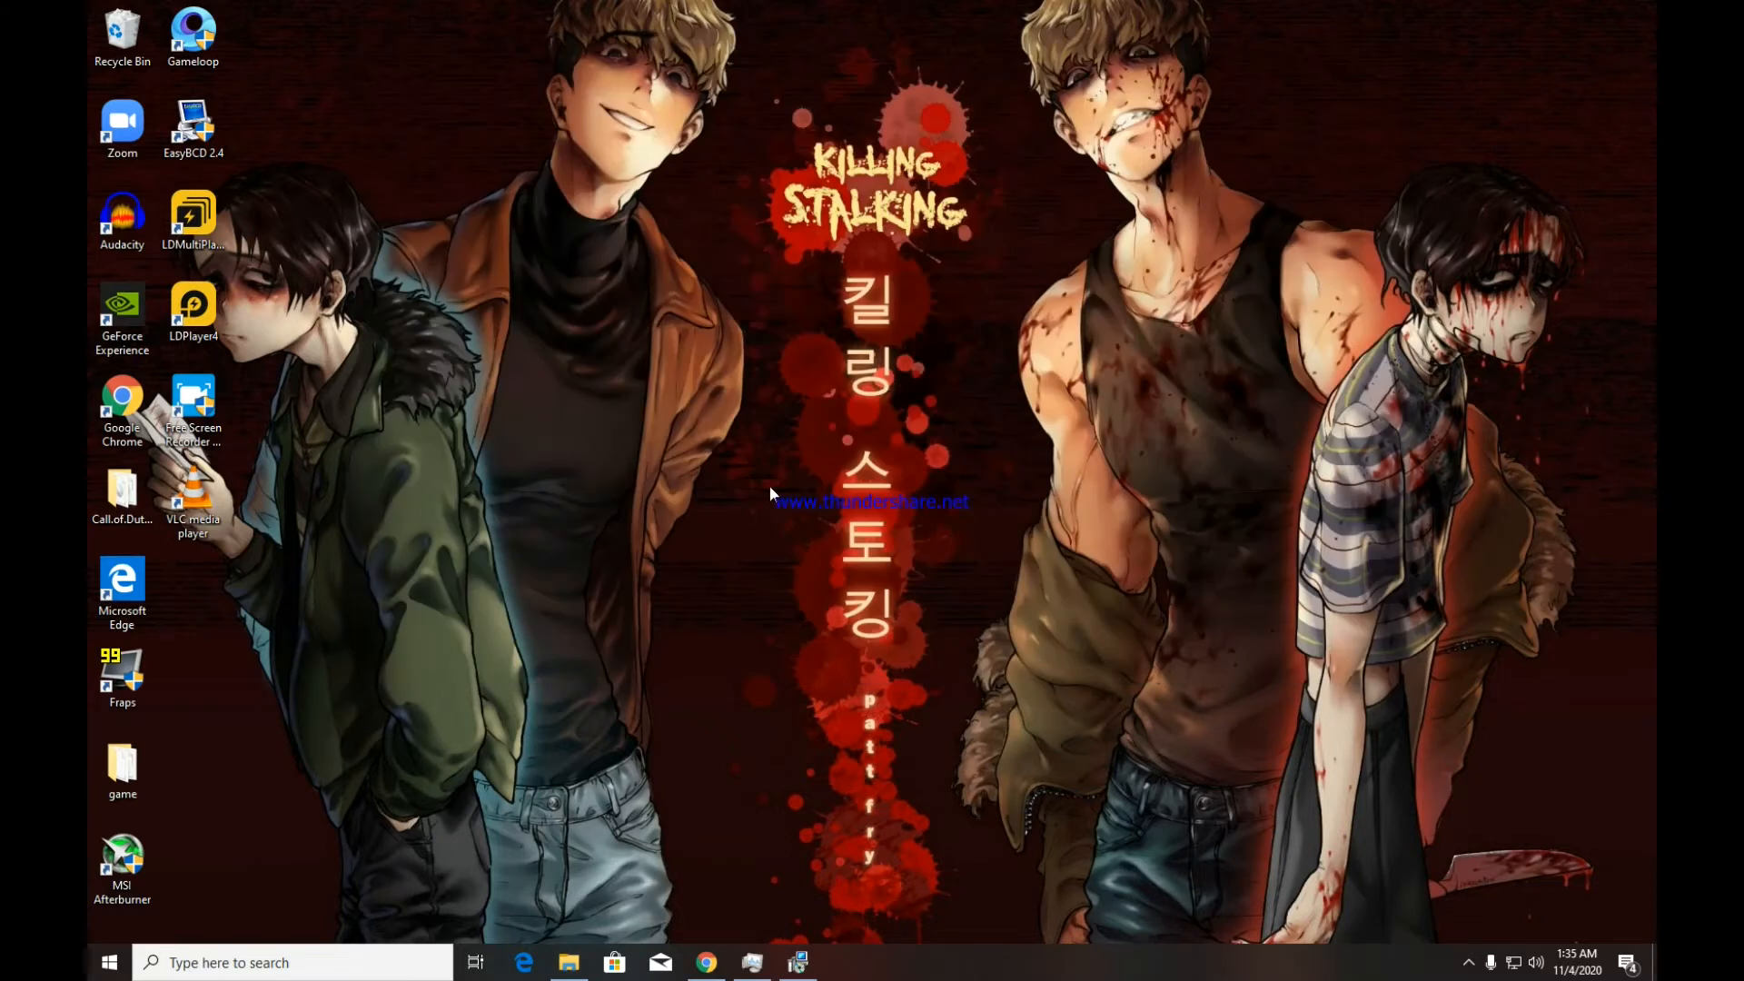
- Switch to the already running VMware Workstation 16 Player Setup wizard and accept the license agreement
click(797, 962)
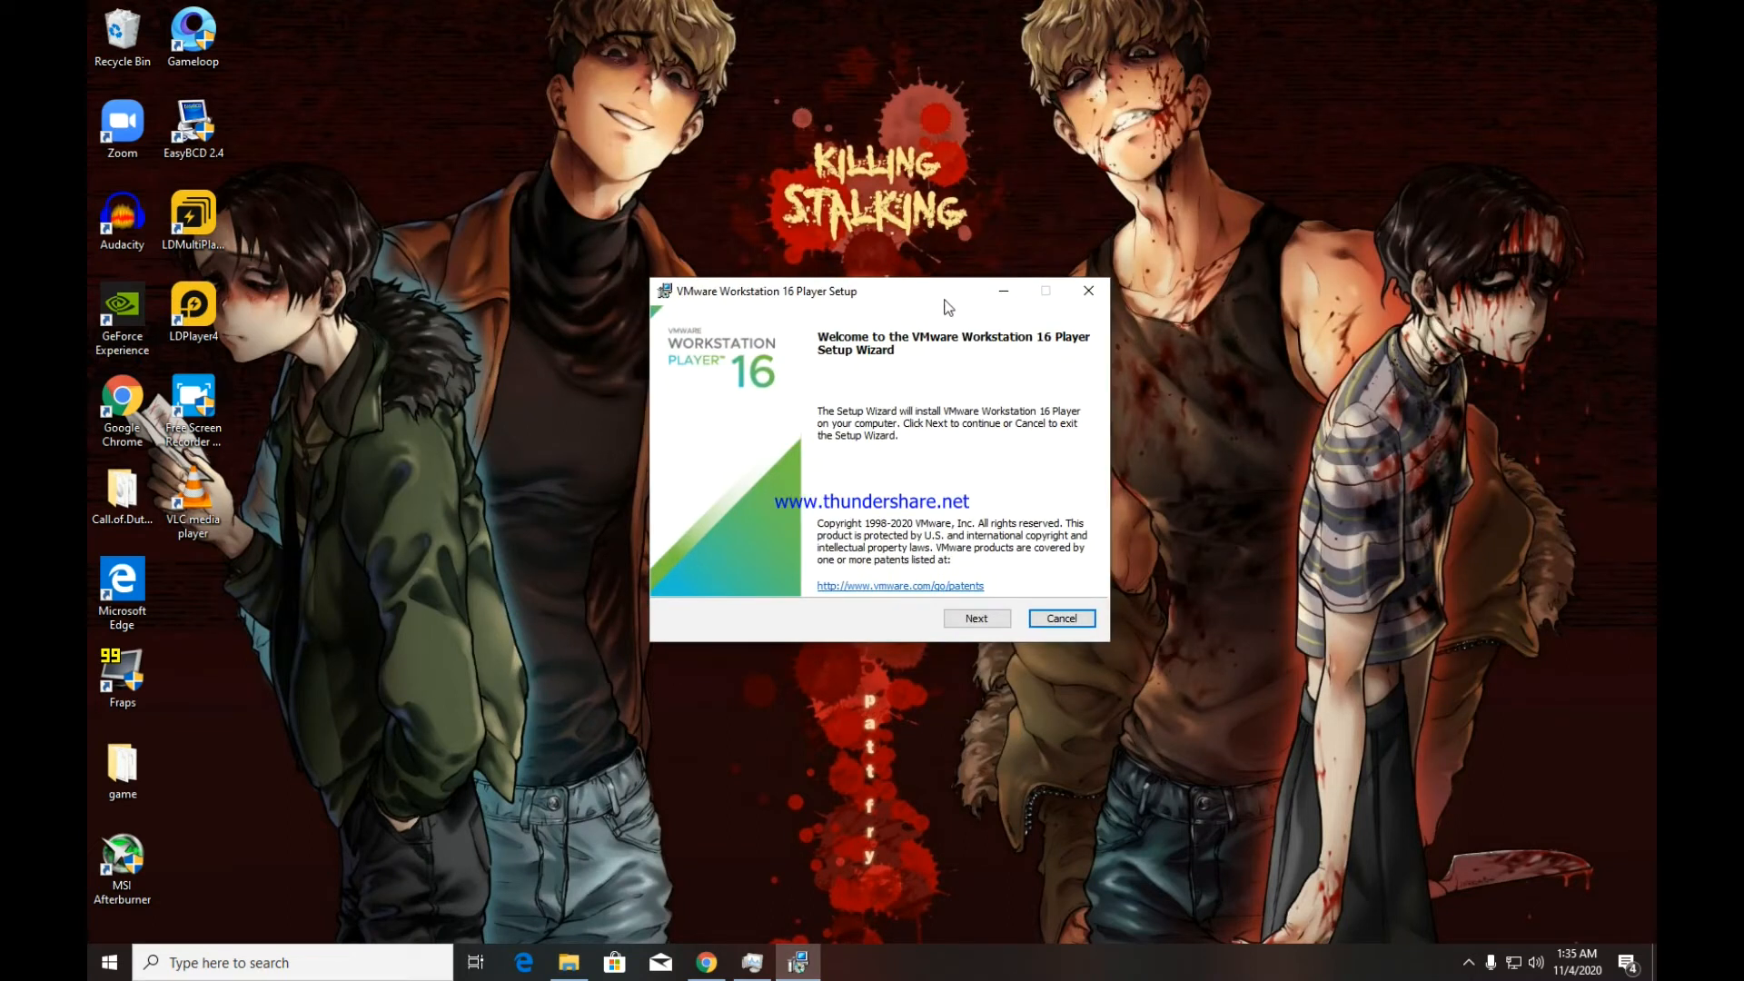
drag(862, 306, 727, 245)
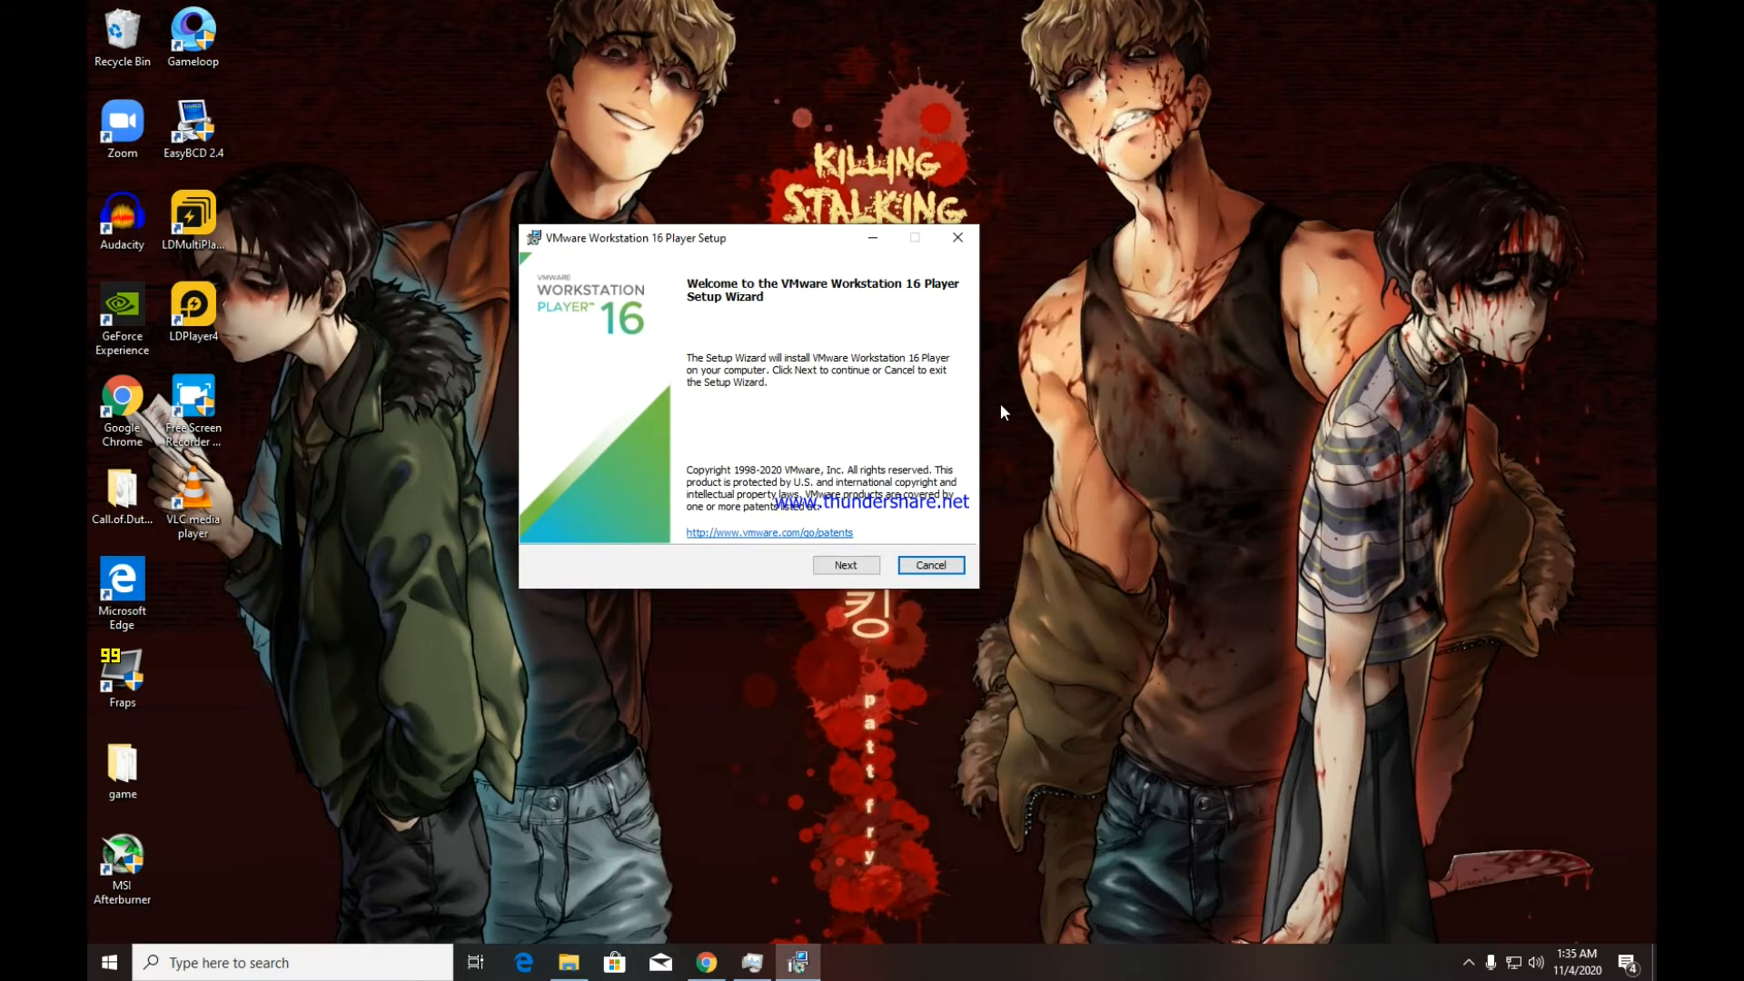
click(836, 567)
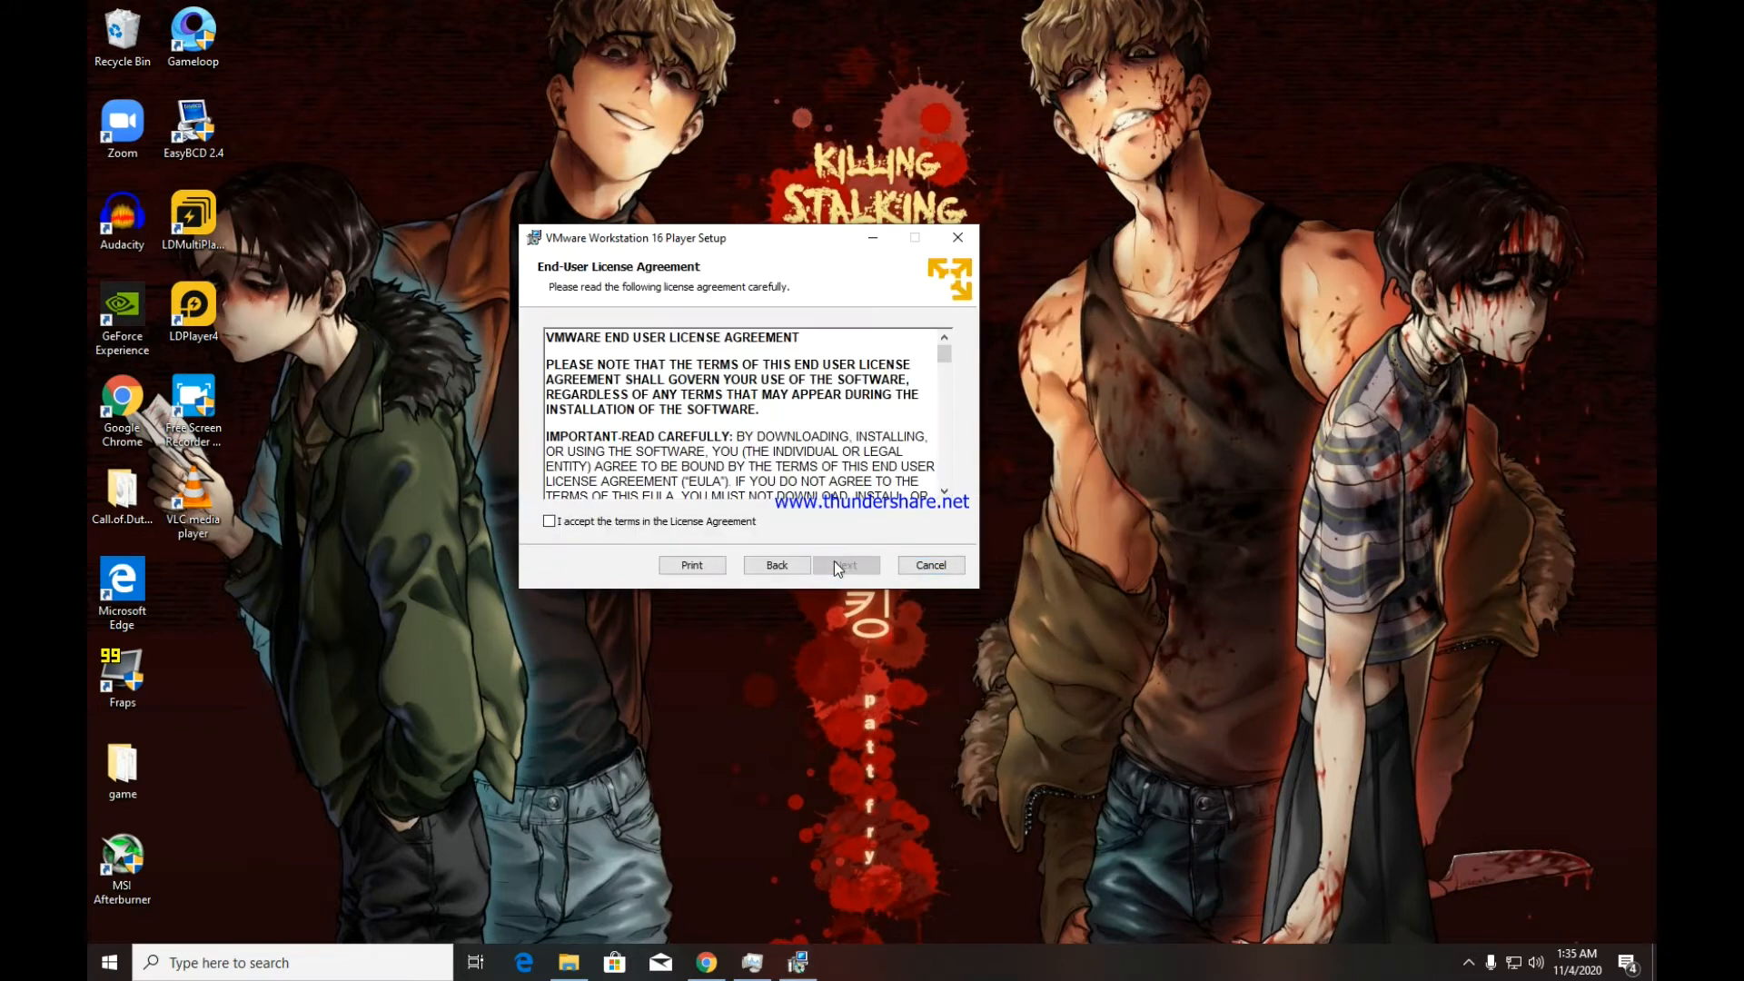
click(670, 527)
click(830, 561)
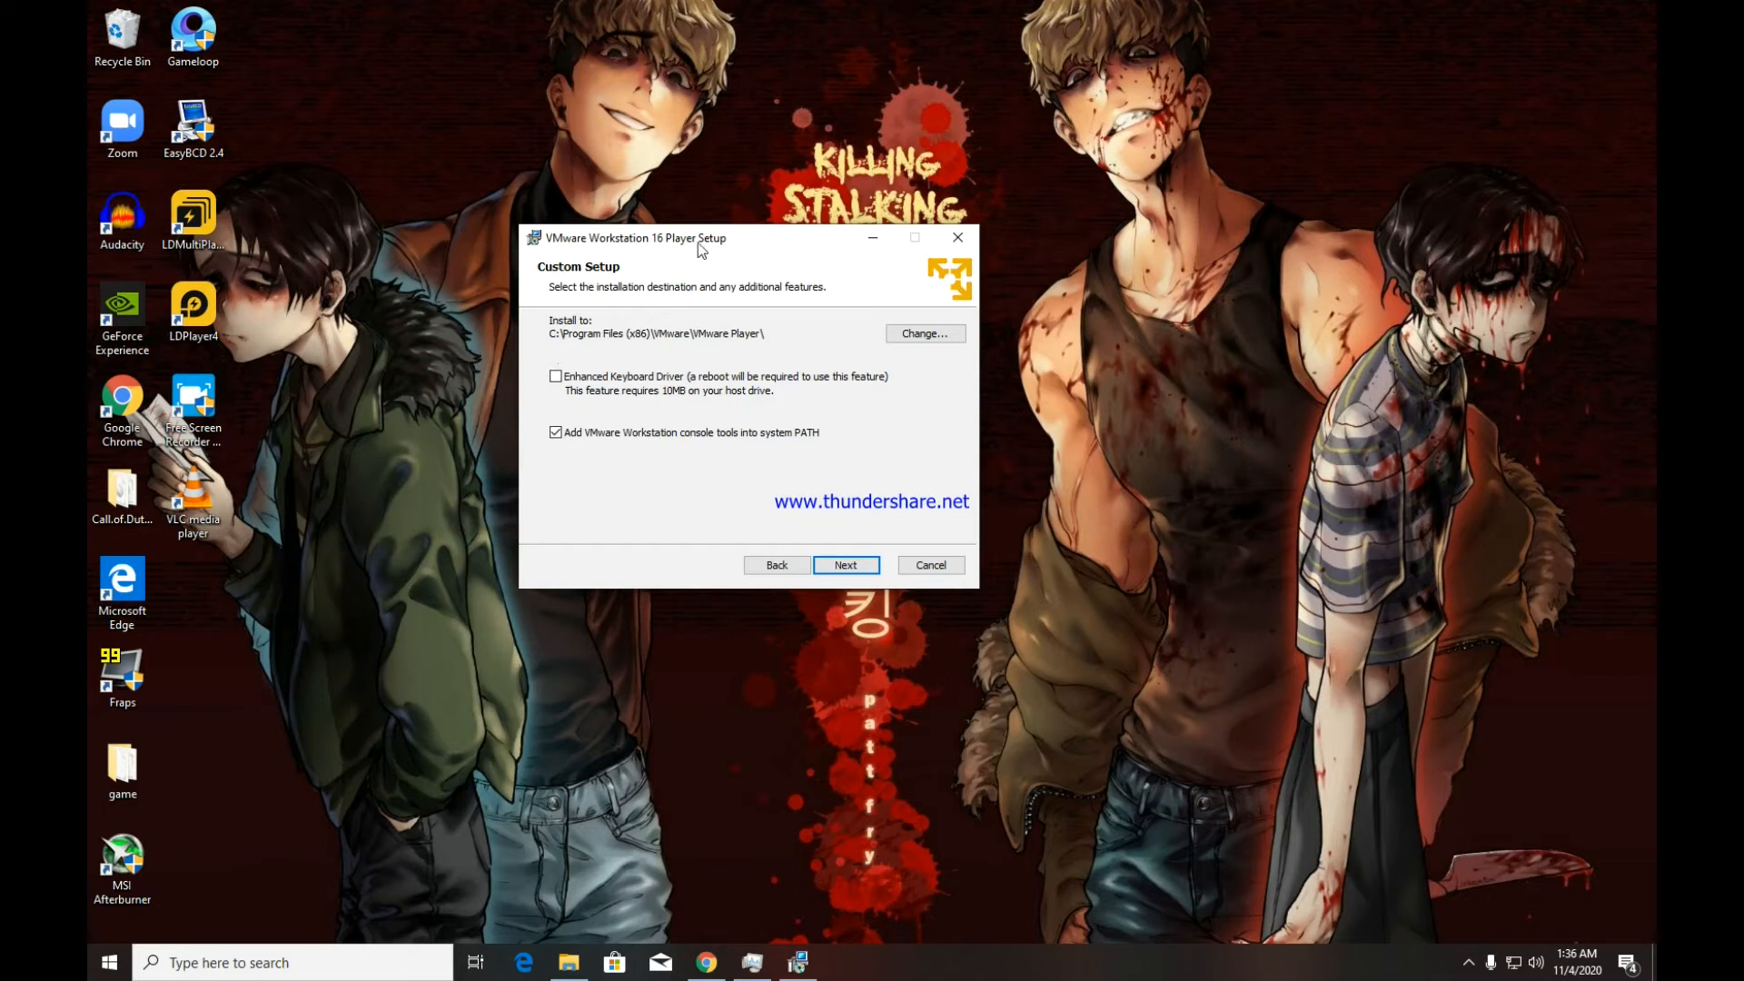
- Enable the Enhanced Keyboard Driver in the custom setup, keeping the default install location and console tools option
drag(697, 243, 756, 234)
click(614, 369)
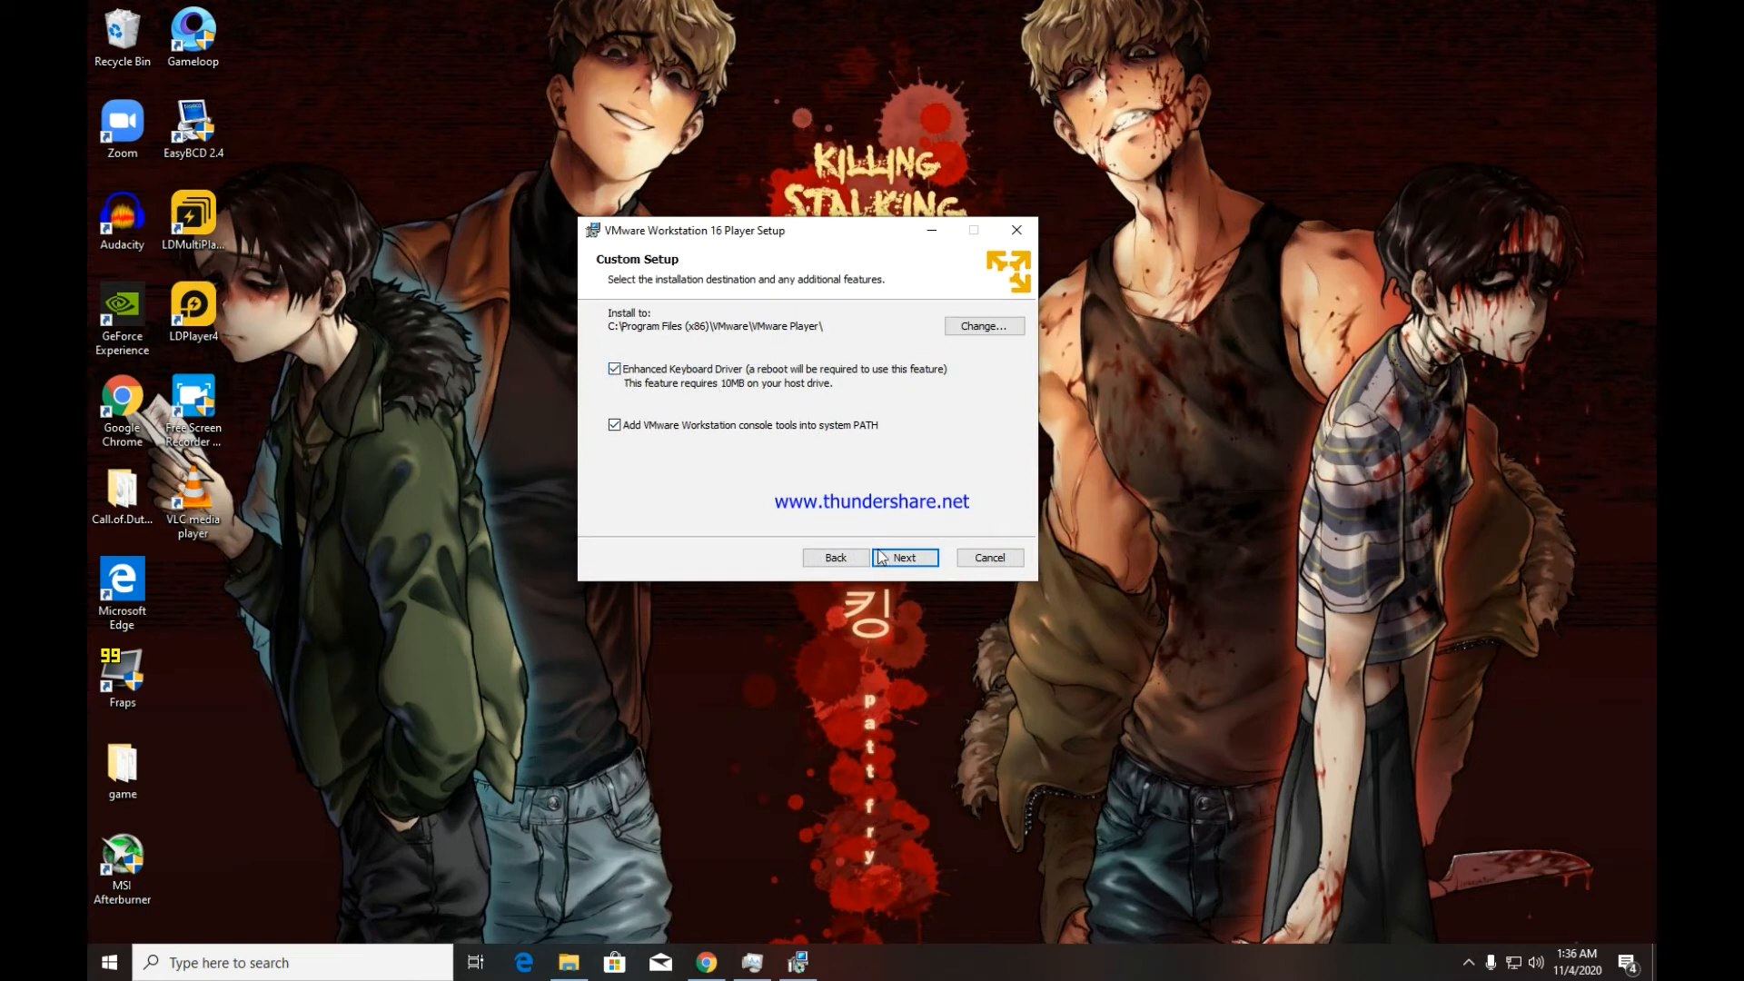
click(908, 558)
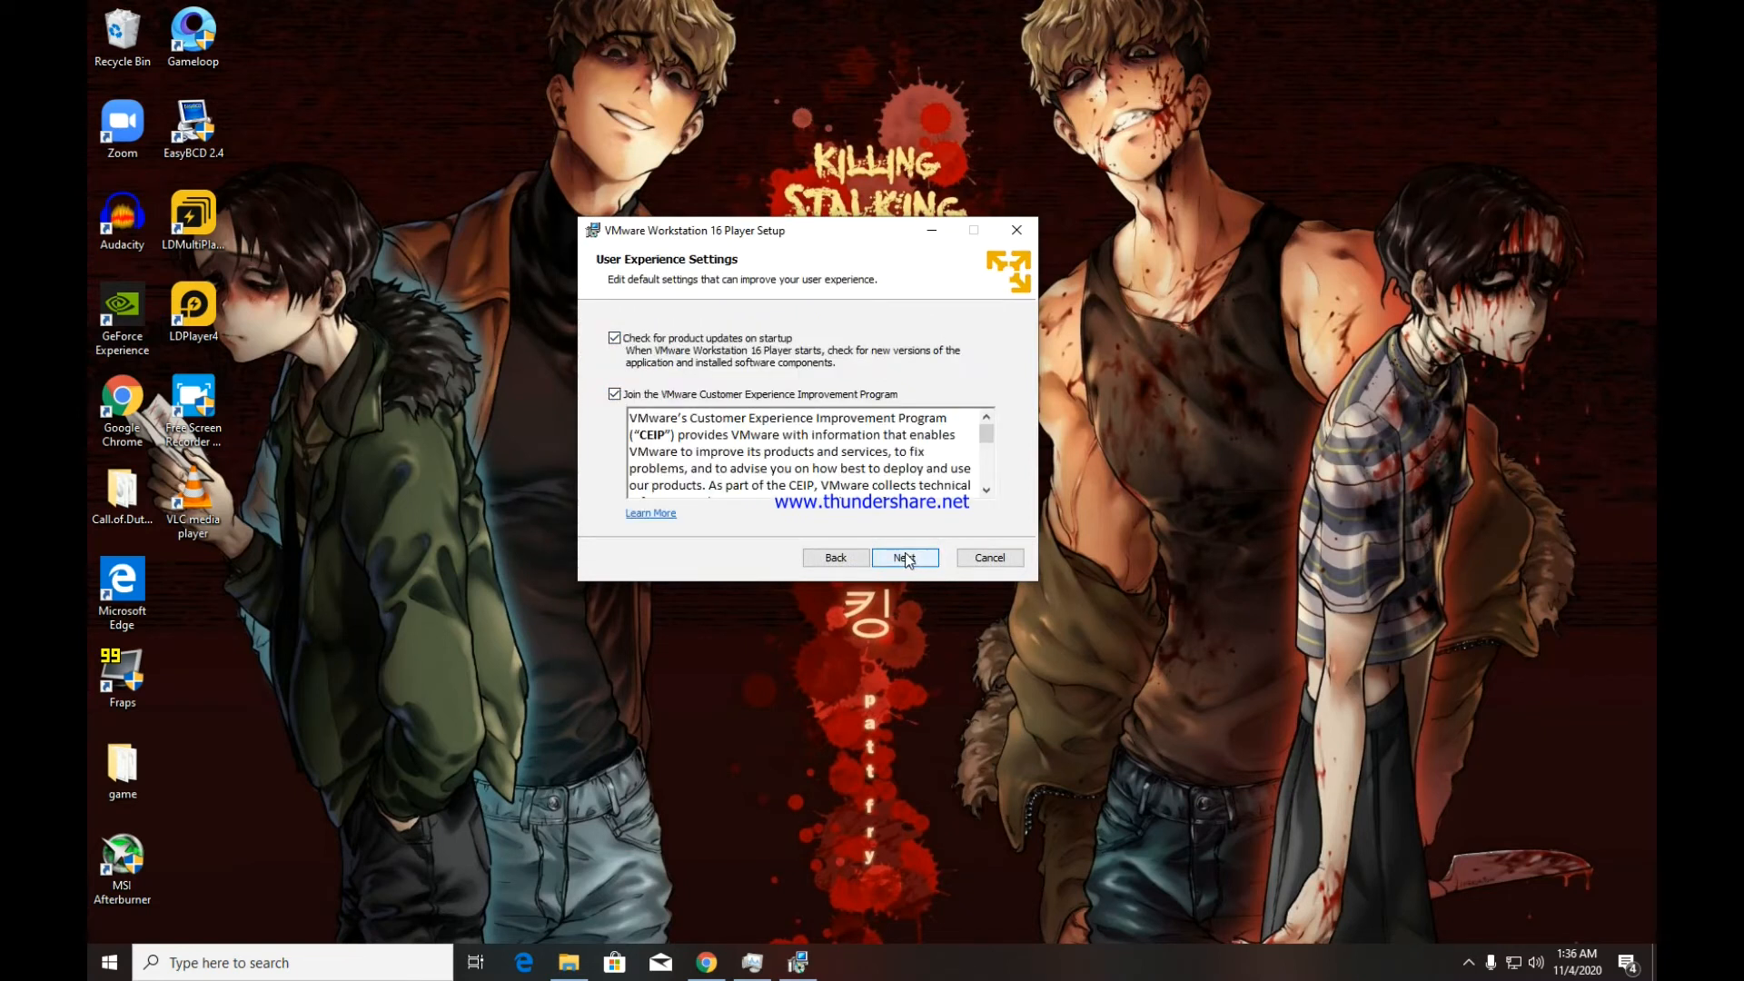
- Install with the default user experience settings and shortcuts, and finish the setup without restarting the system immediately
click(905, 557)
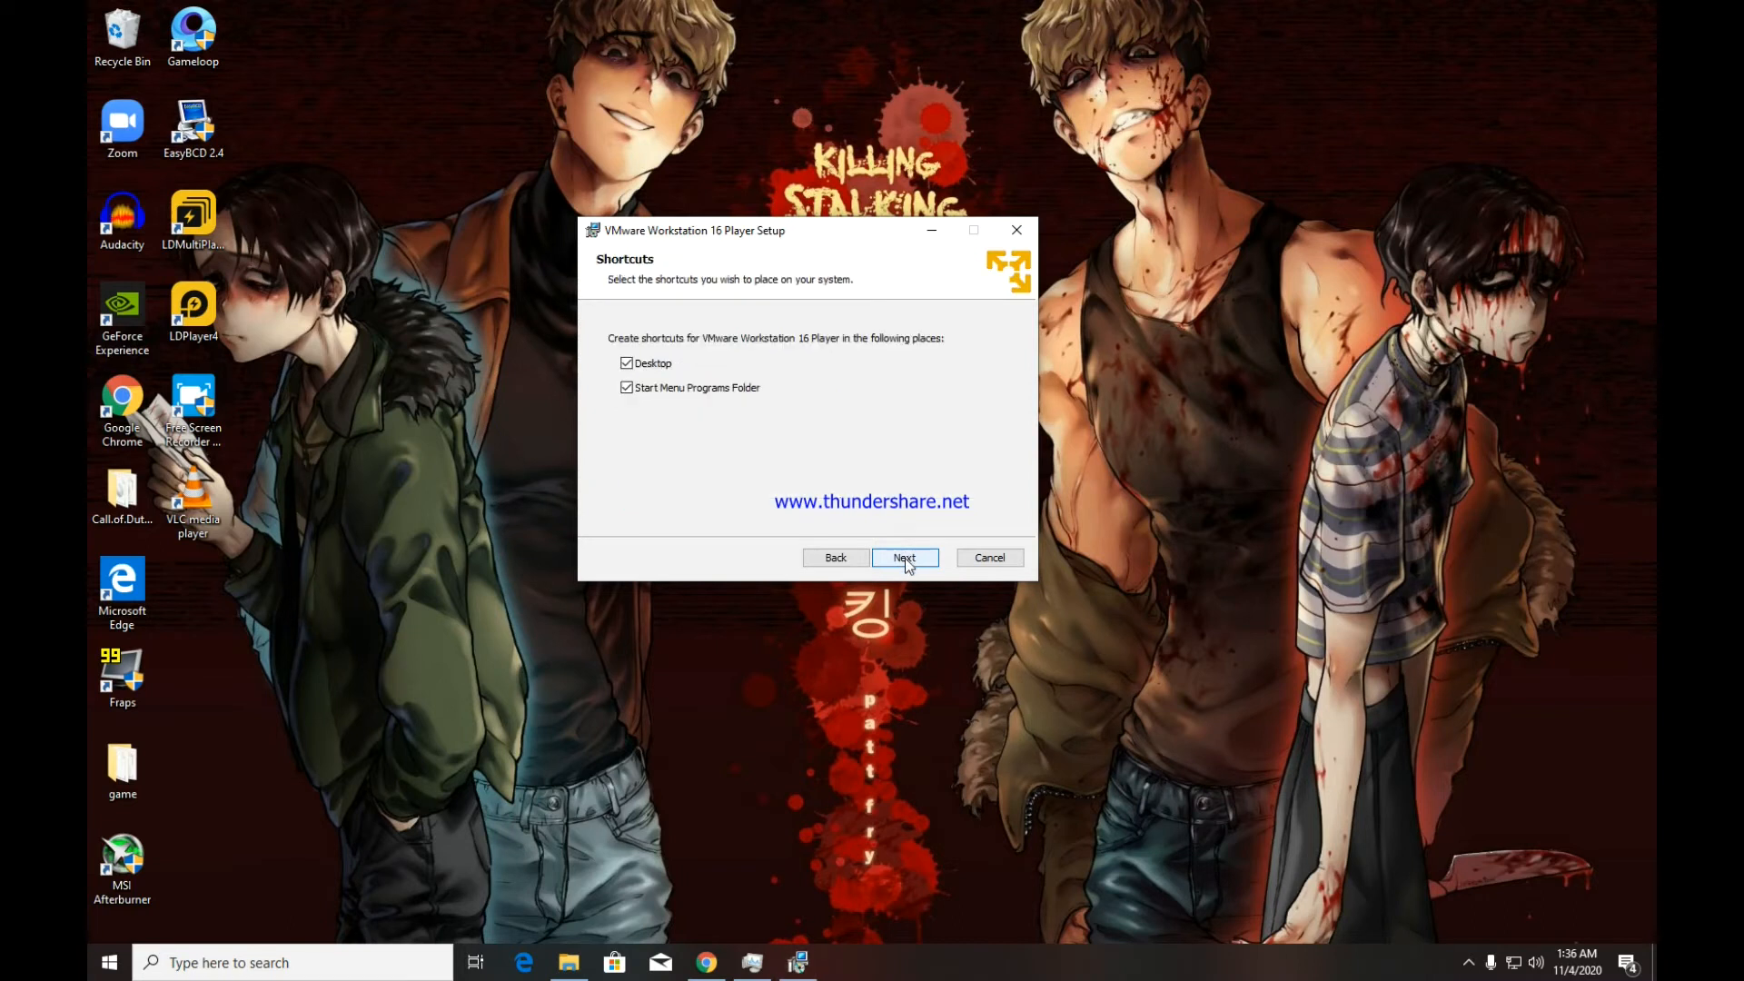
click(905, 558)
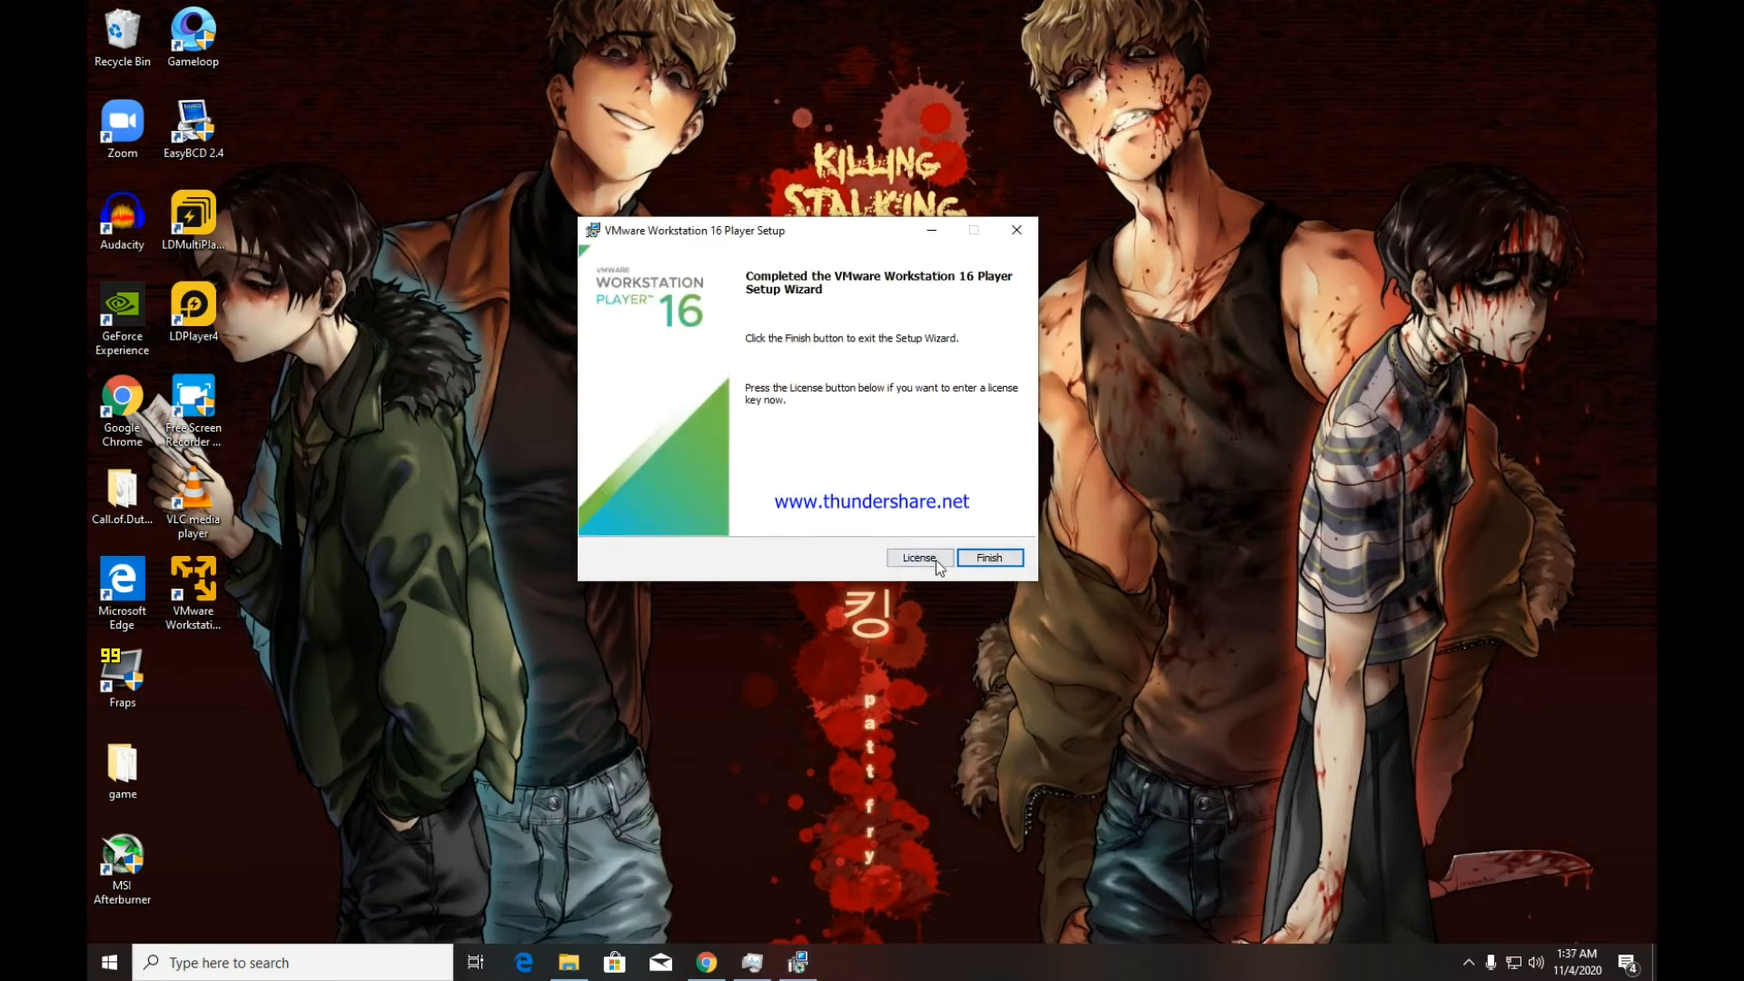
click(989, 558)
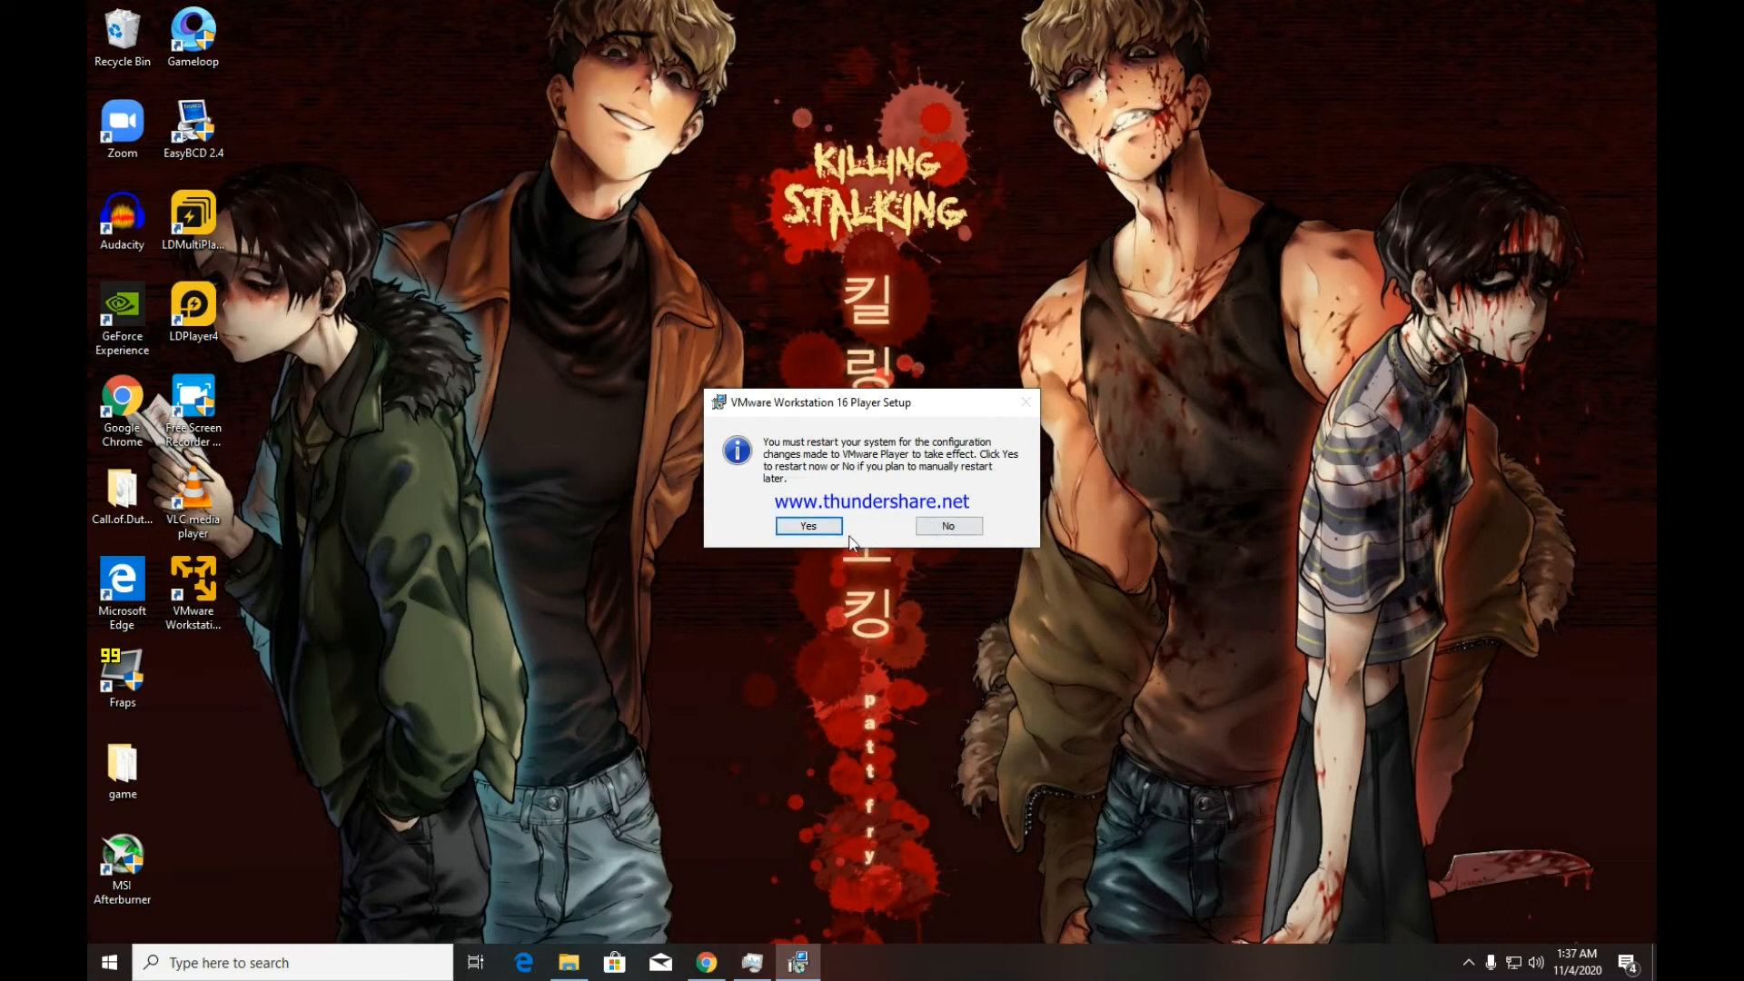
click(928, 526)
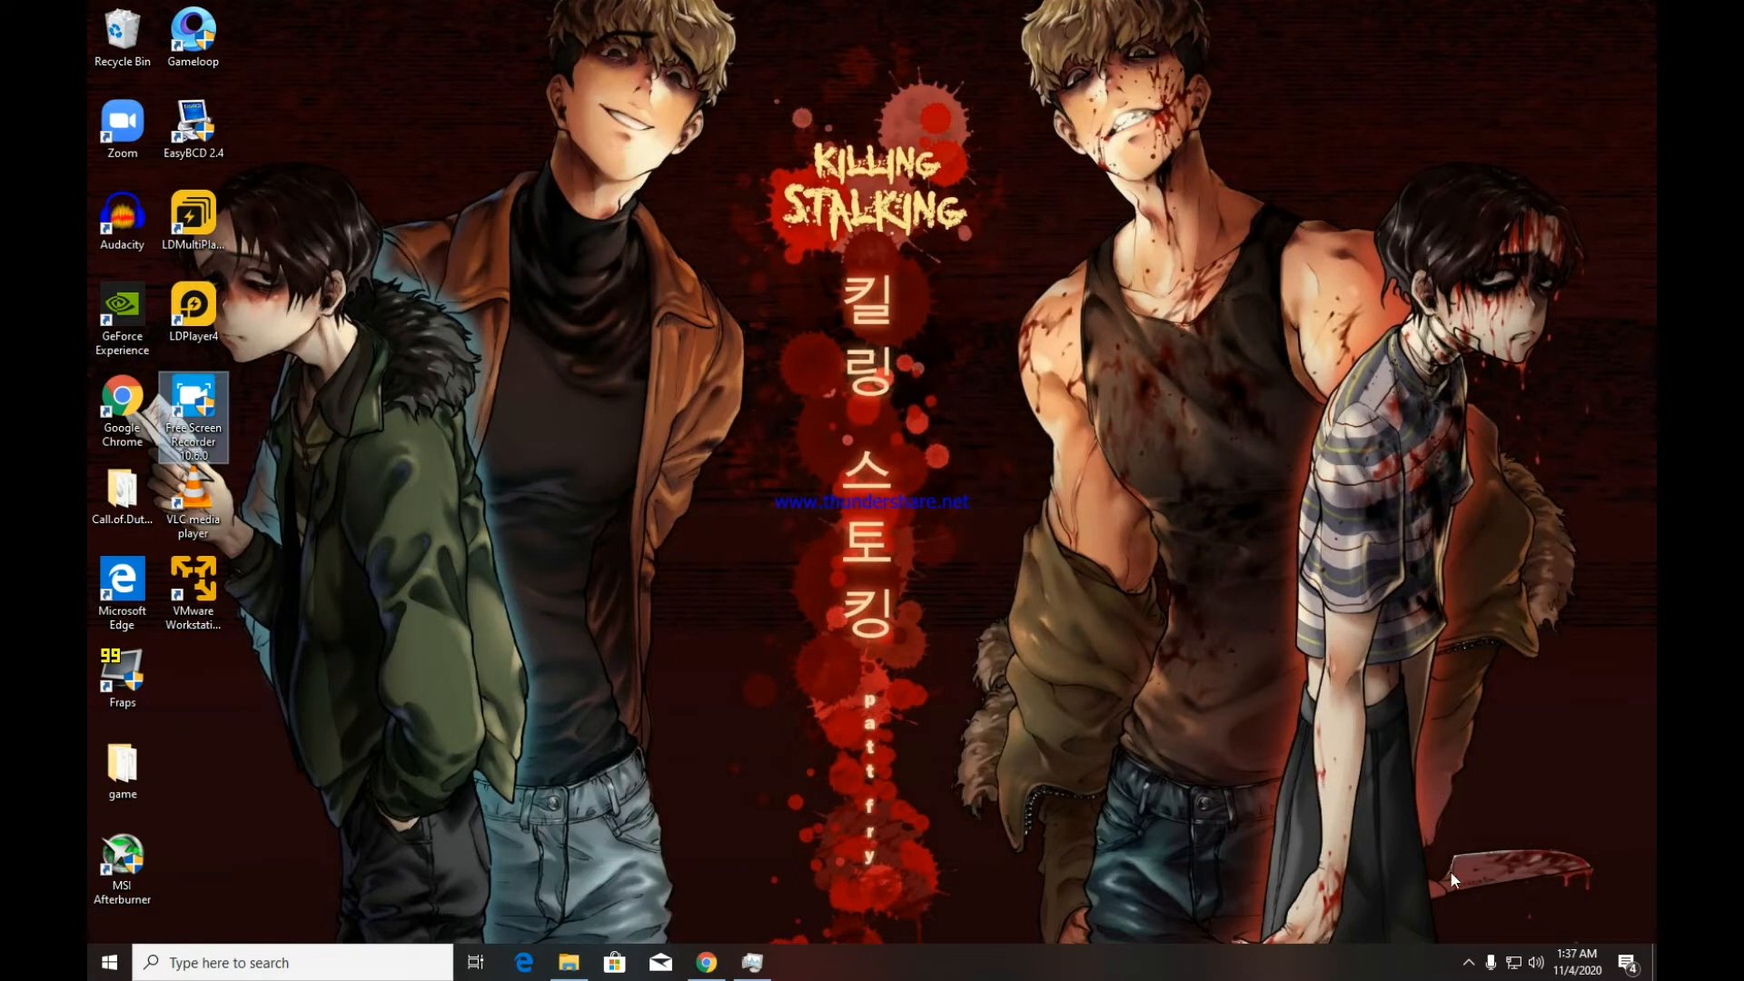
right_click(1492, 971)
click(1453, 936)
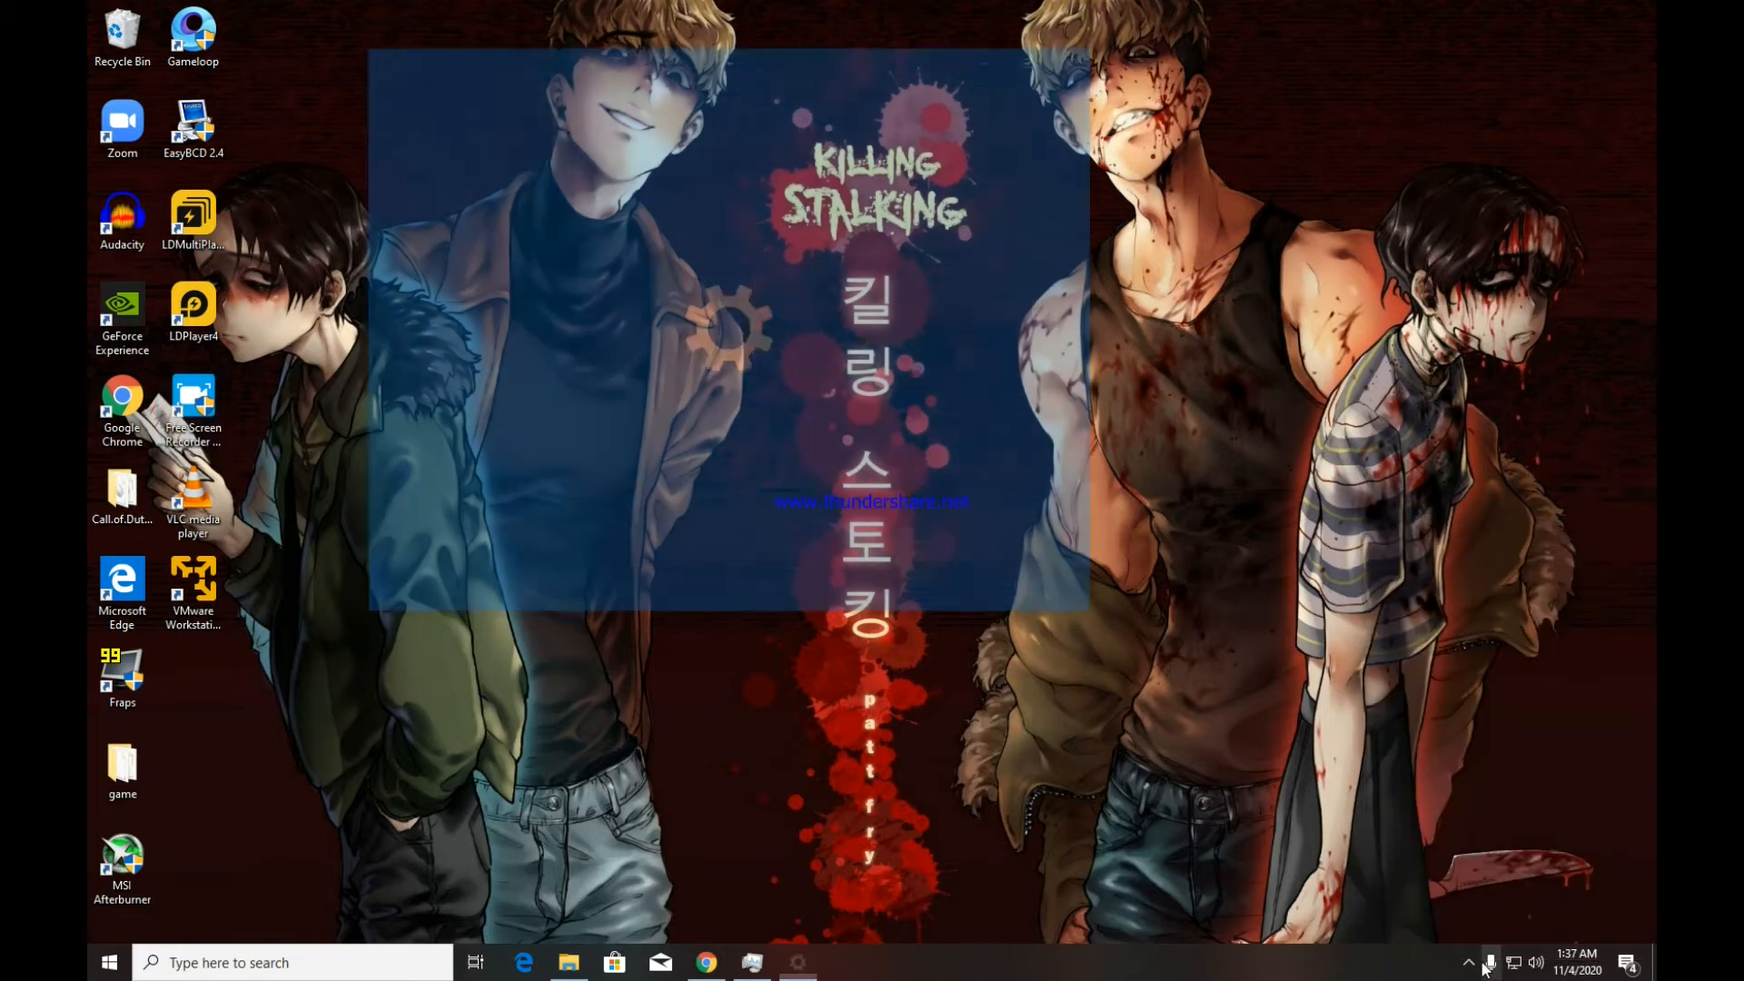
right_click(1486, 968)
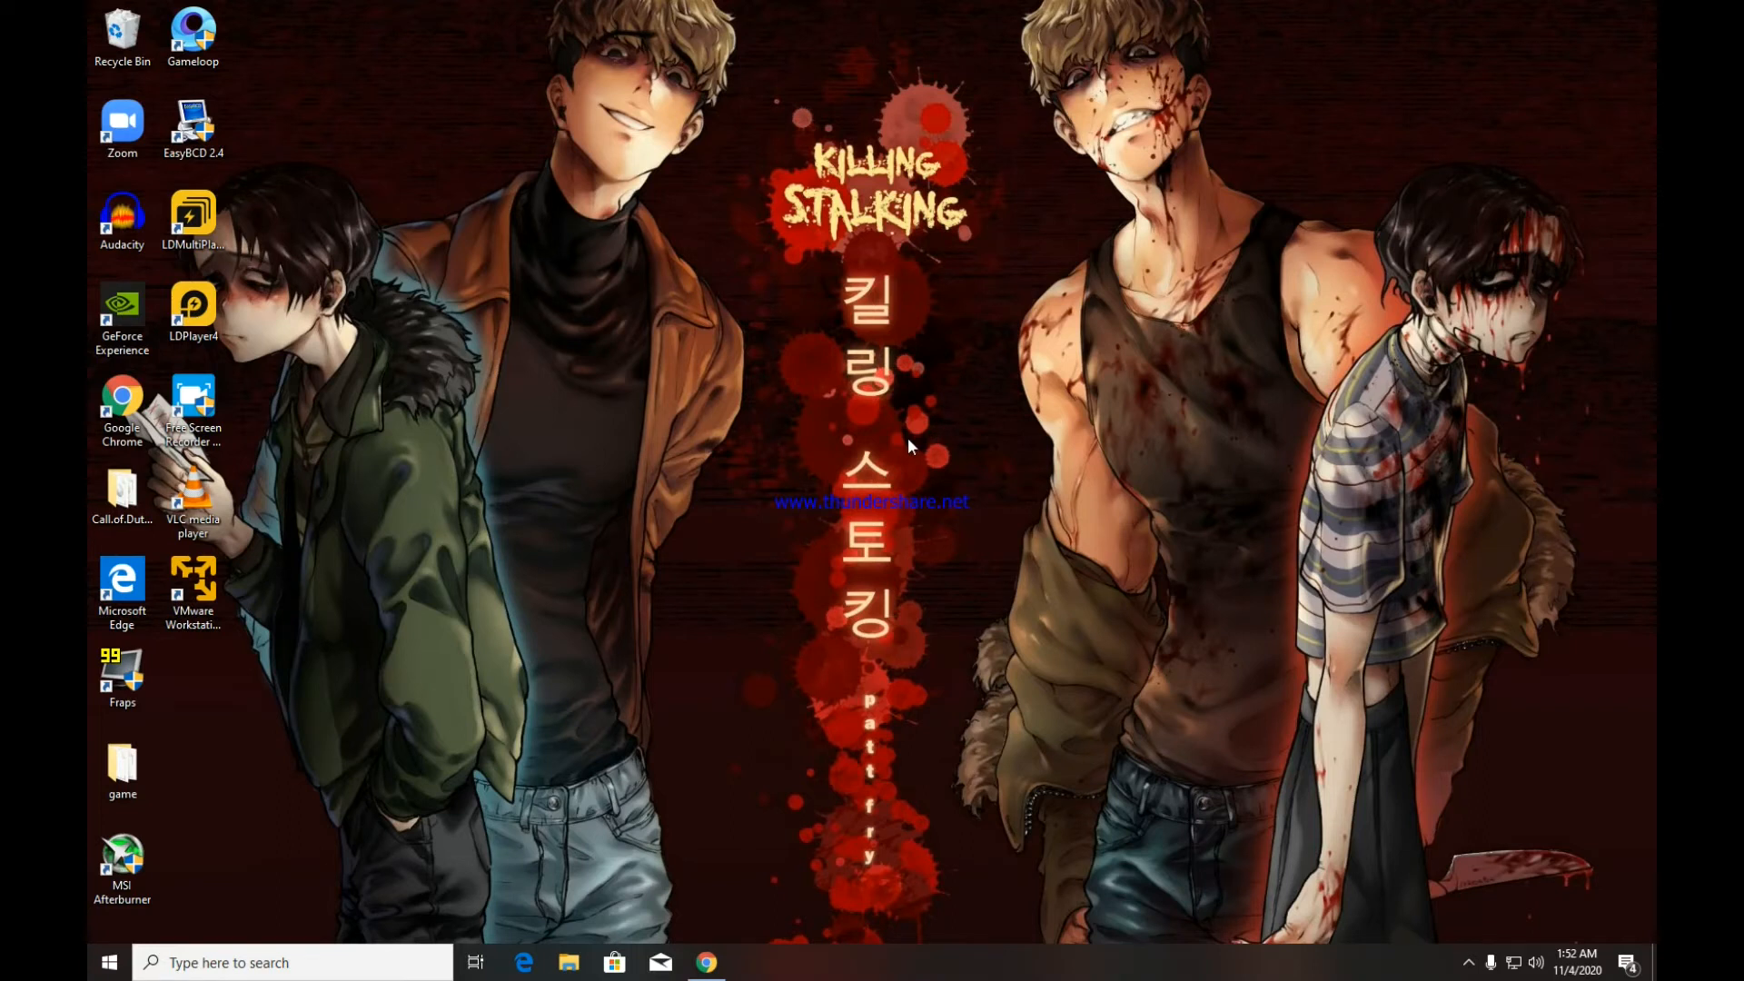
- Launch VMware Workstation 16 Player from its desktop shortcut
click(210, 571)
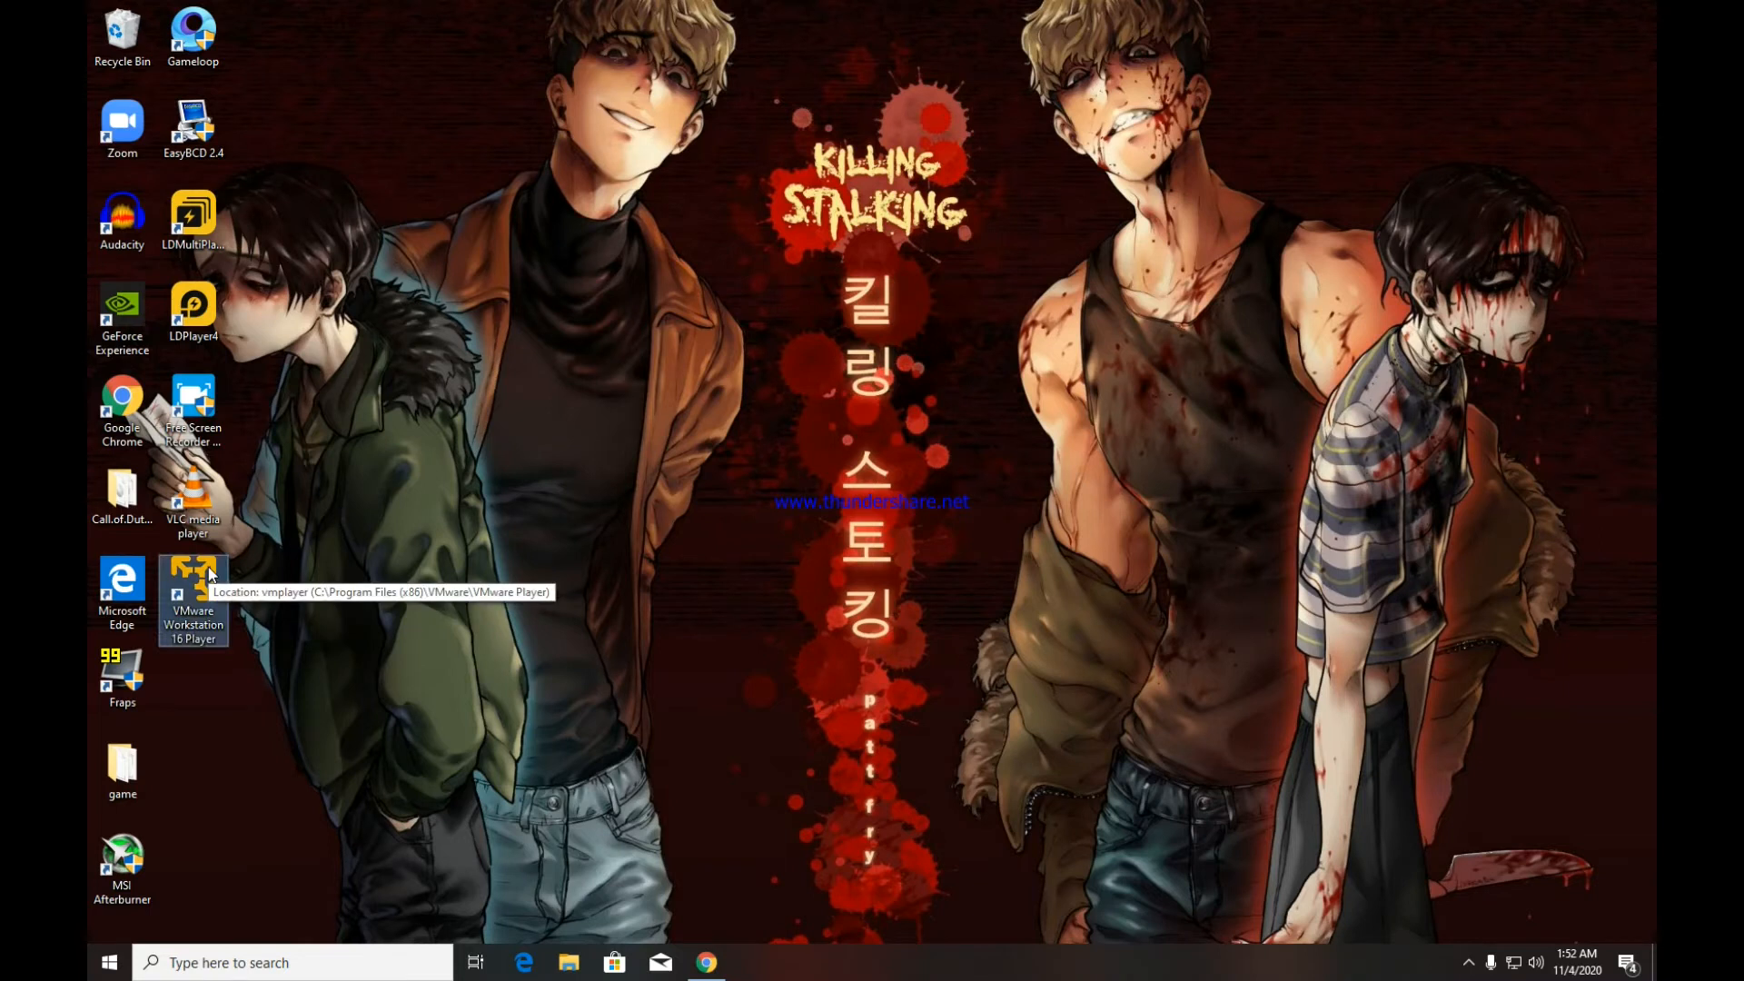
double_click(209, 568)
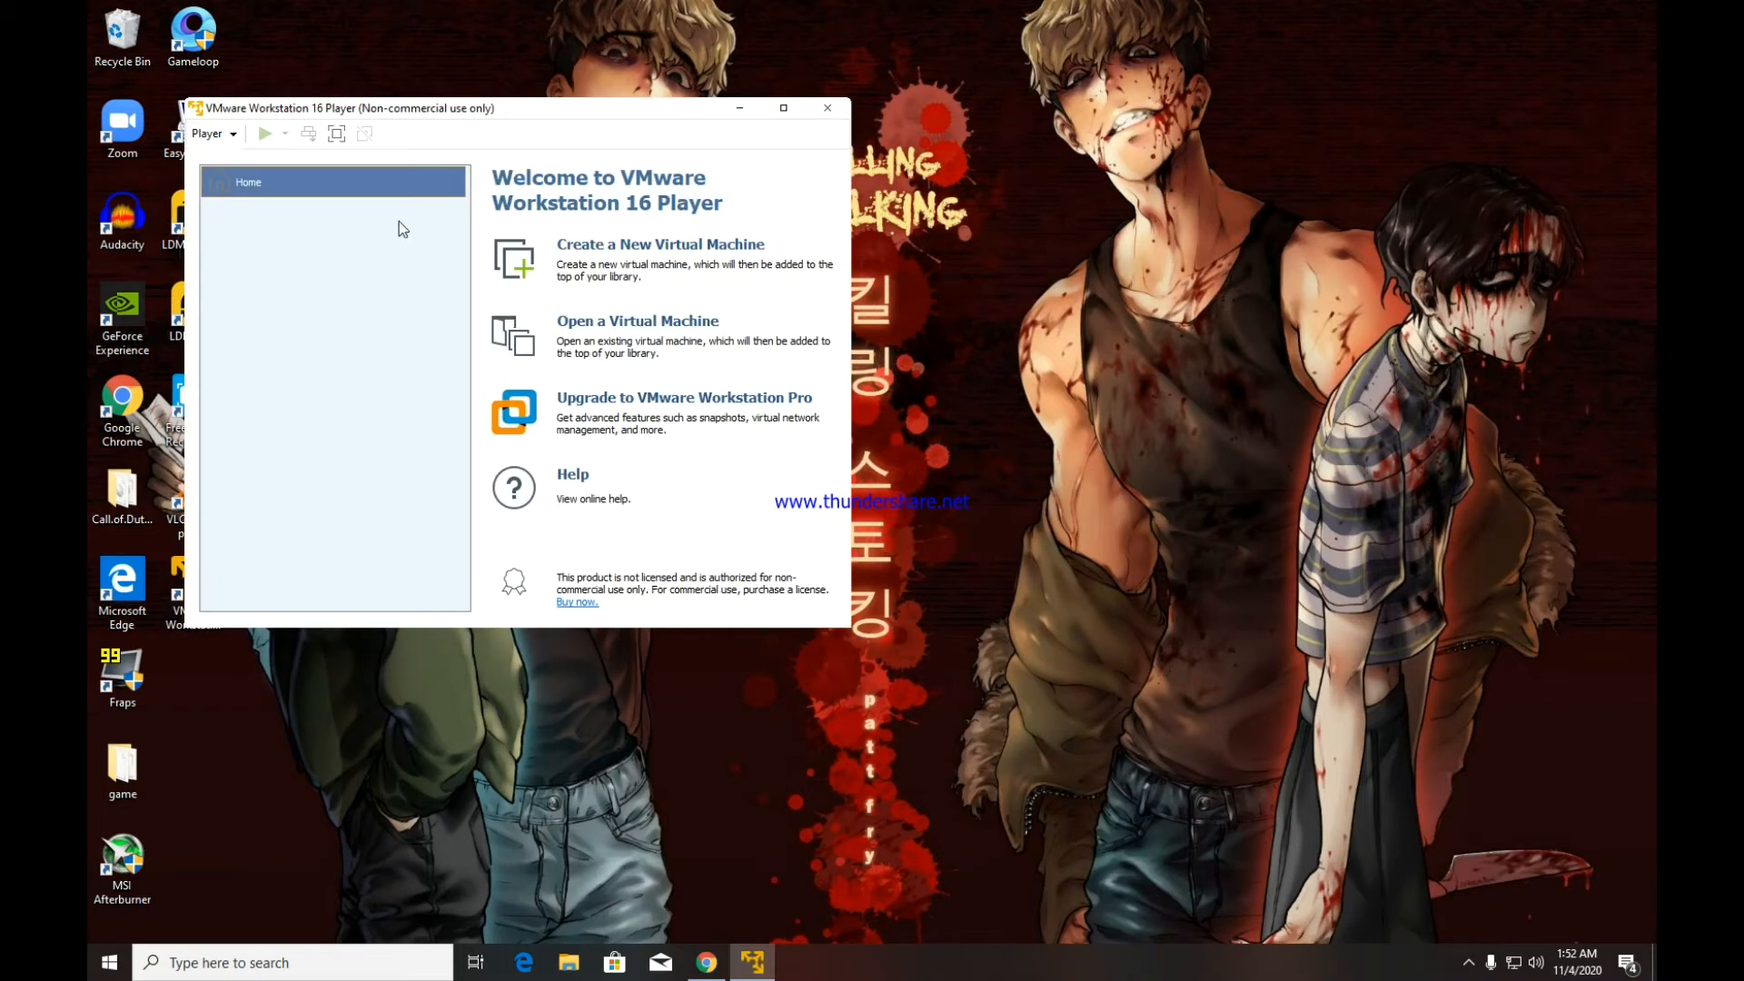
- Start a new virtual machine using the artix-community-qt-openrc-20200211-x86_64 ISO from Downloads as the installer disc image
drag(502, 107, 611, 121)
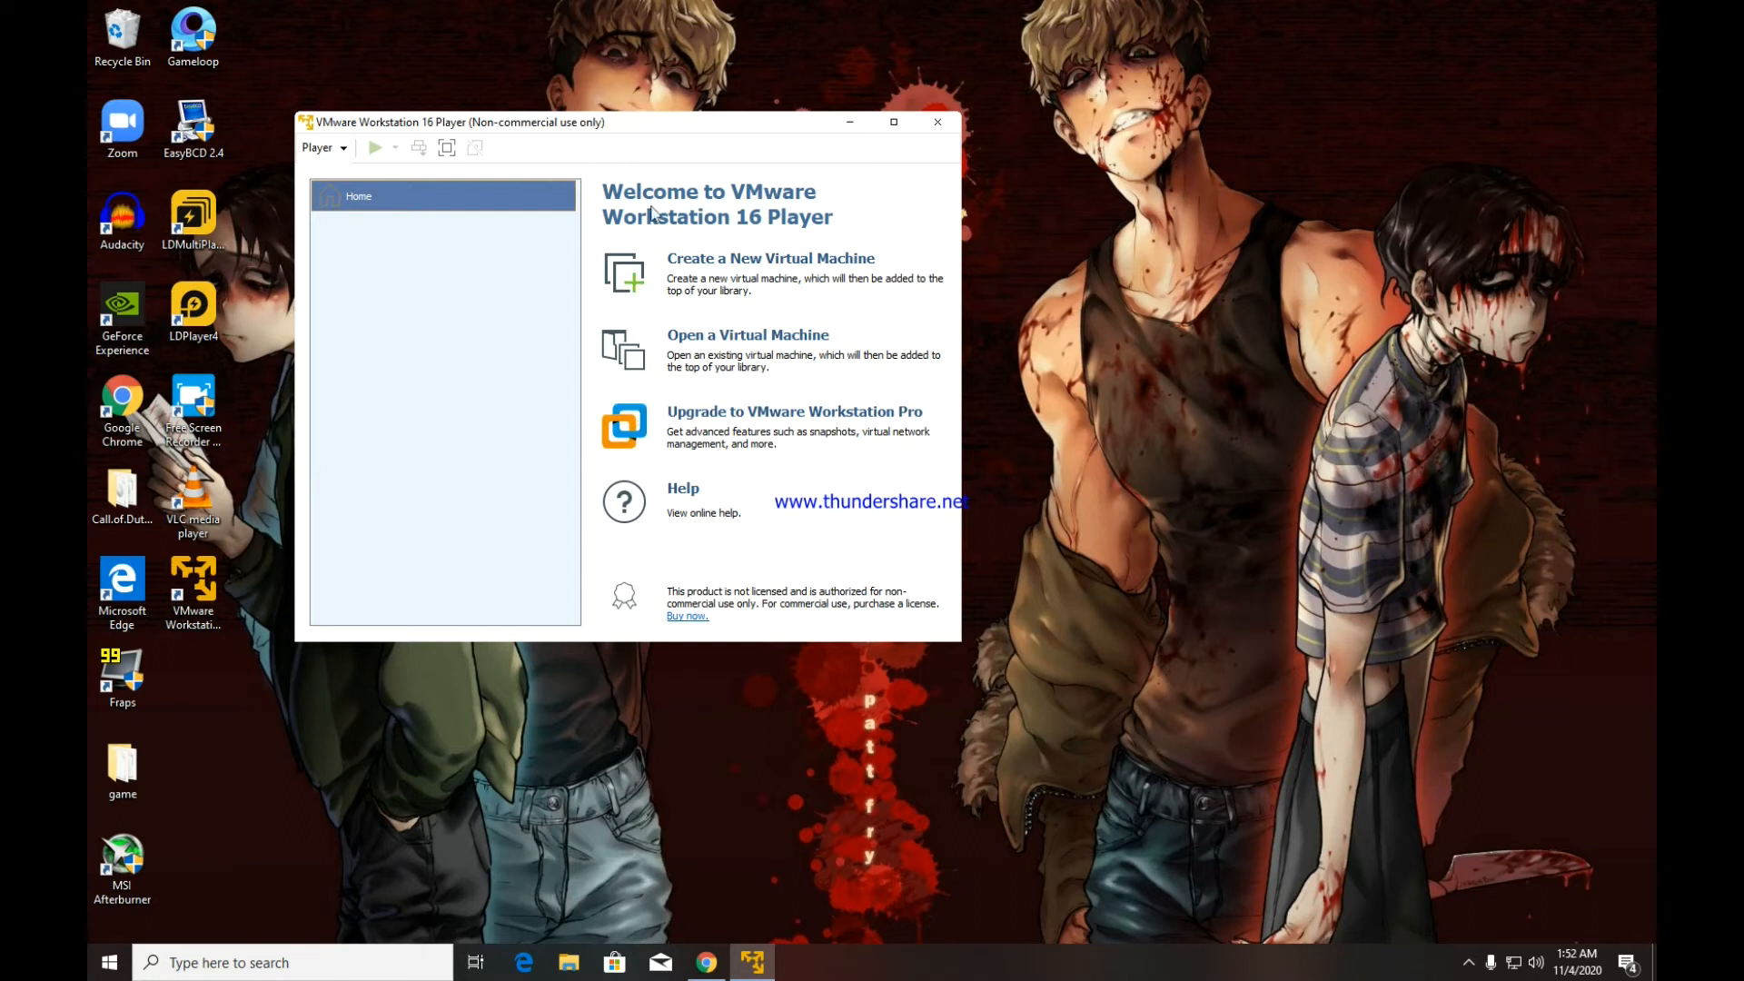
drag(711, 136, 787, 131)
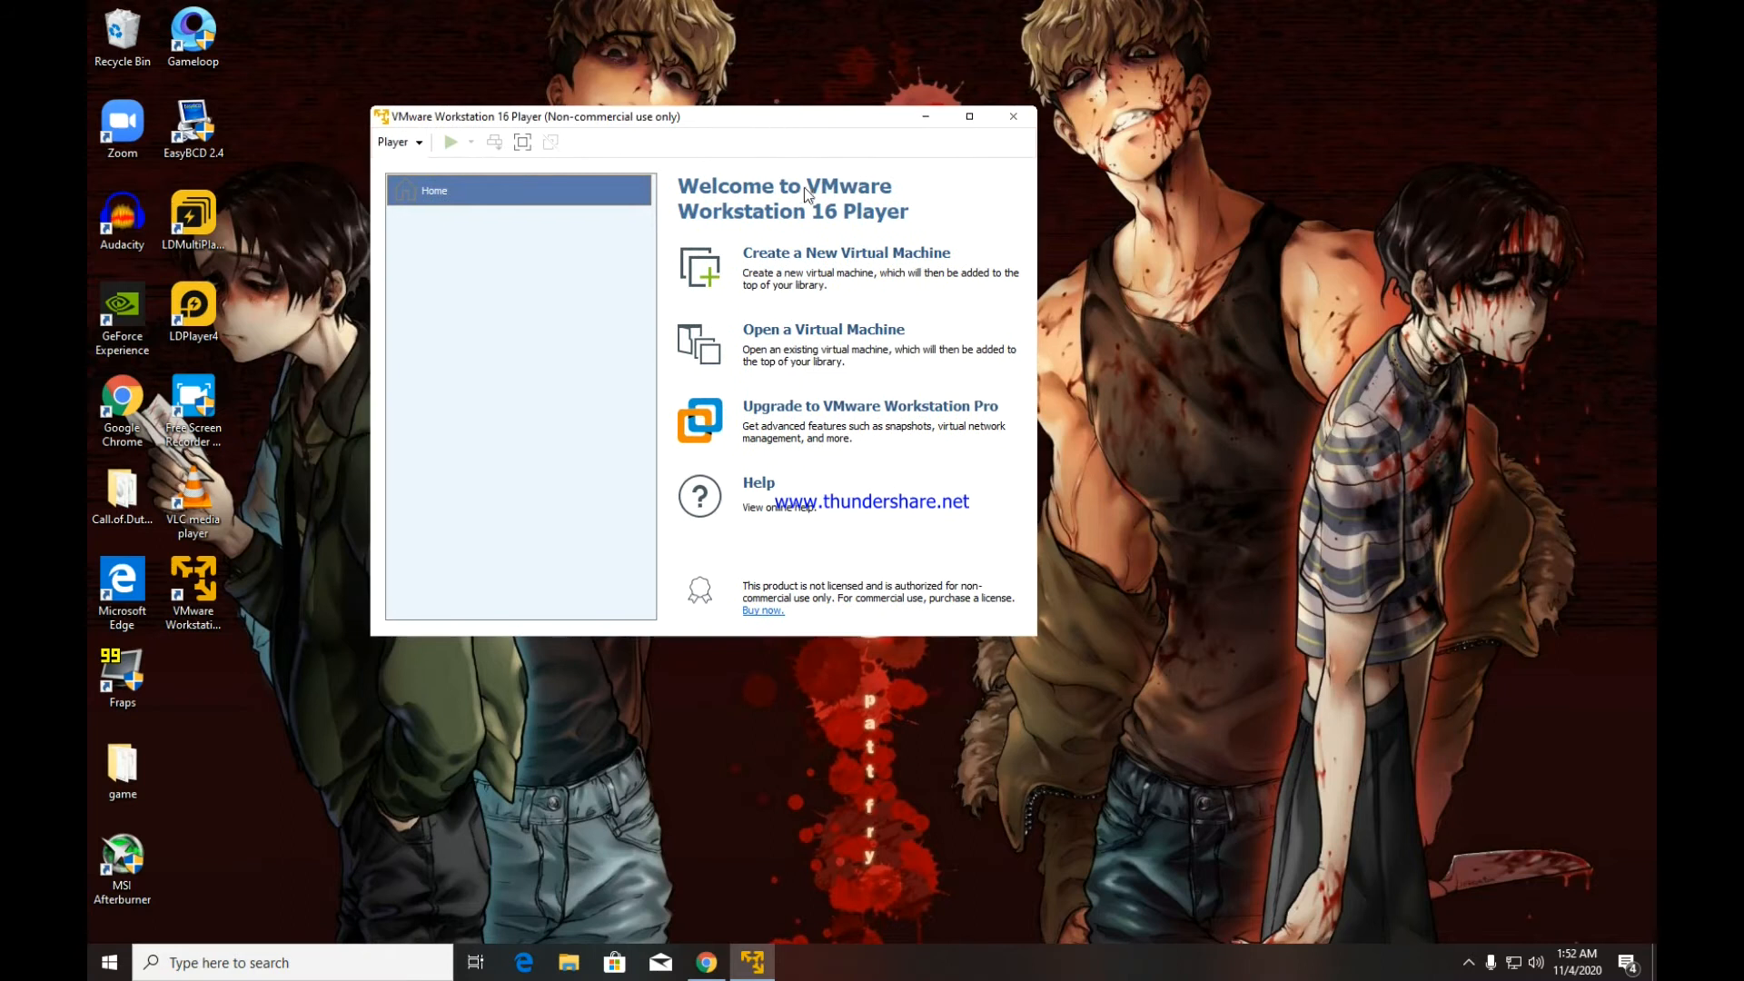
click(840, 261)
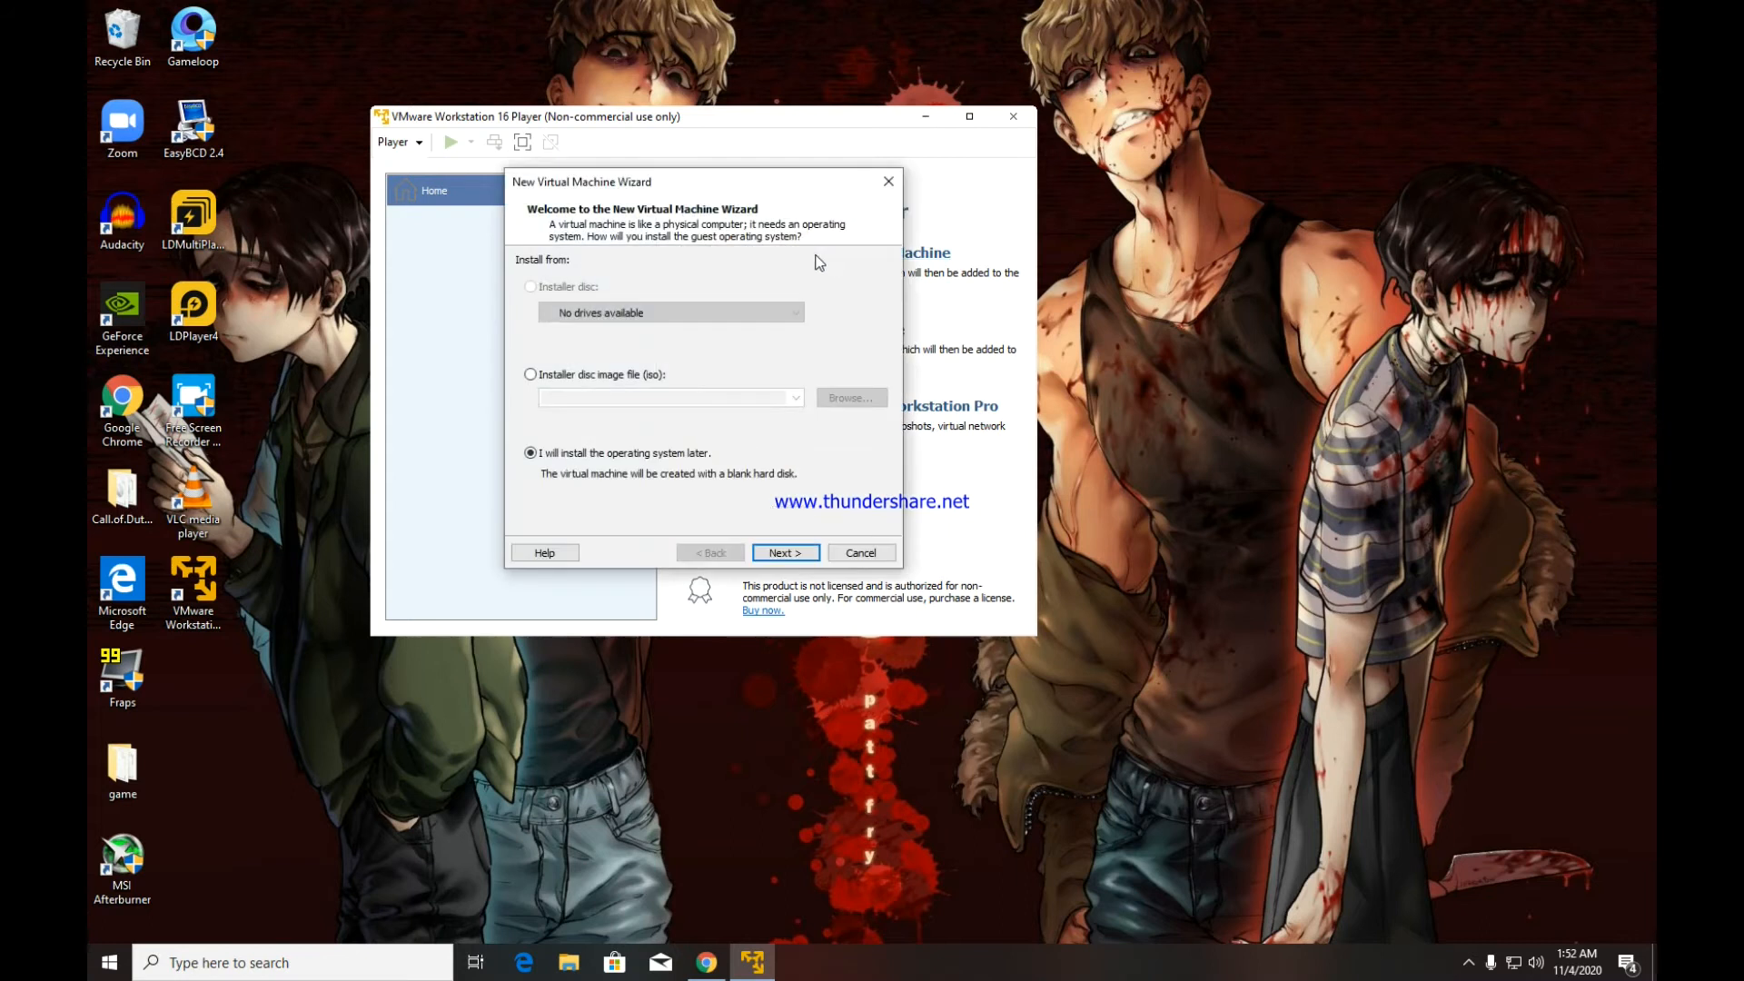
click(532, 375)
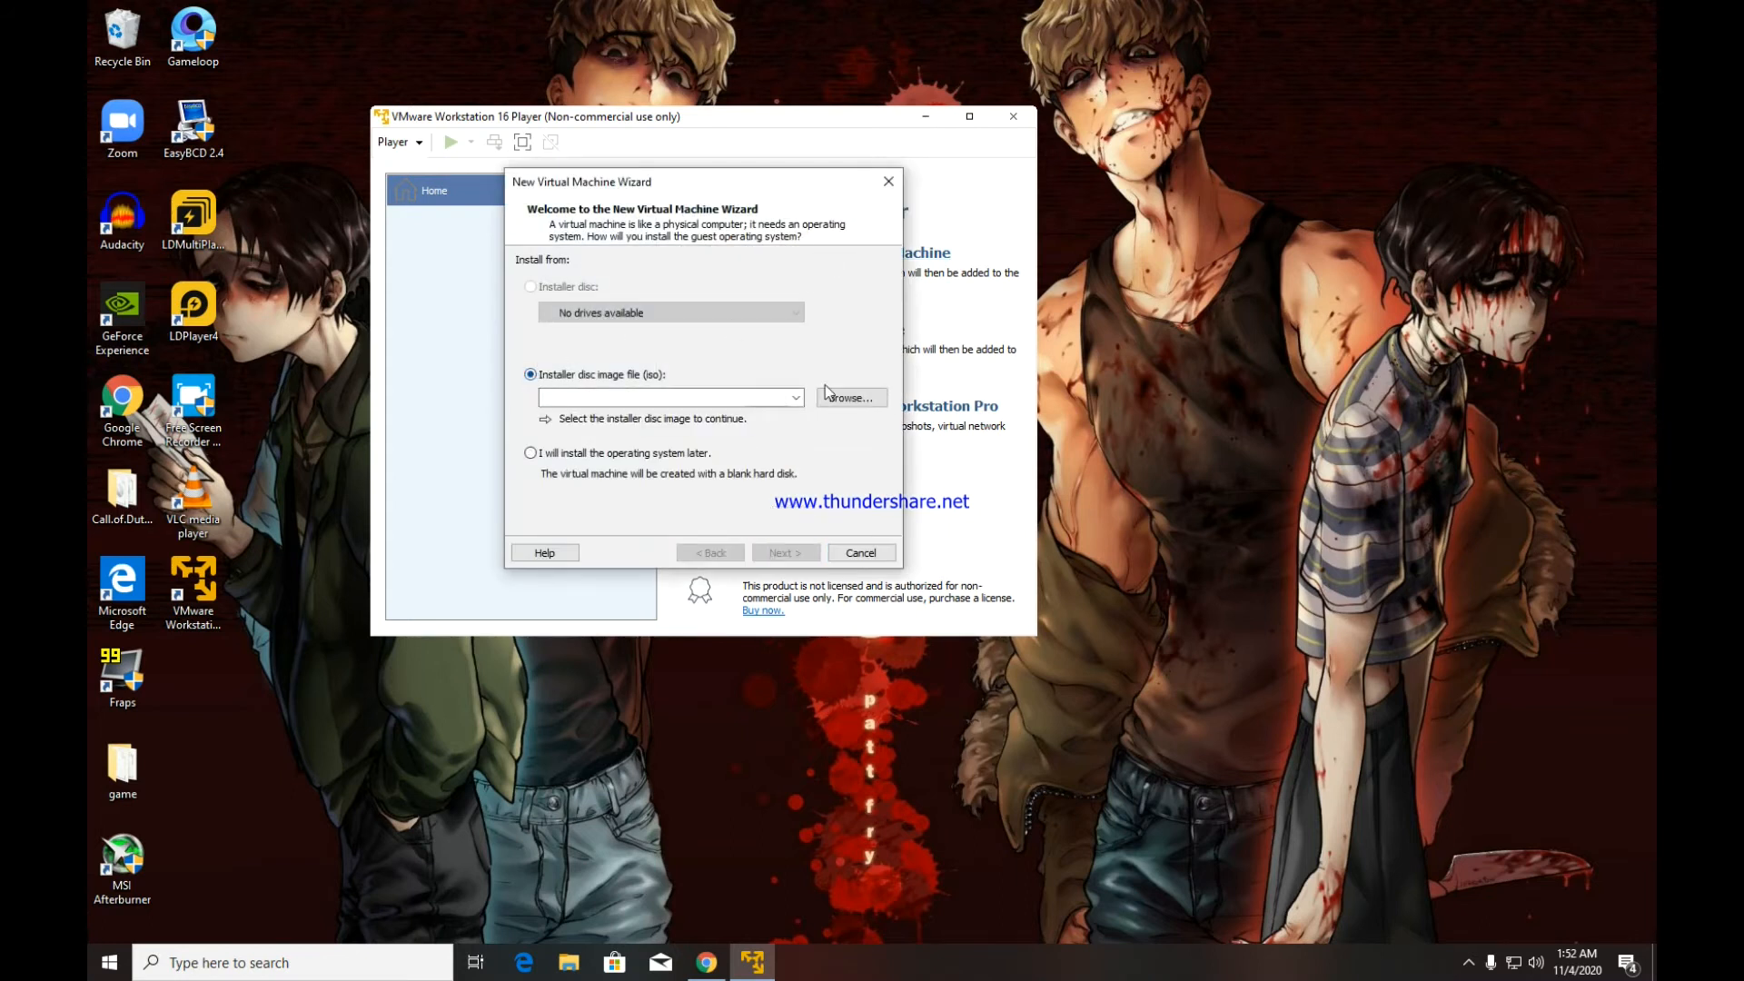
click(832, 396)
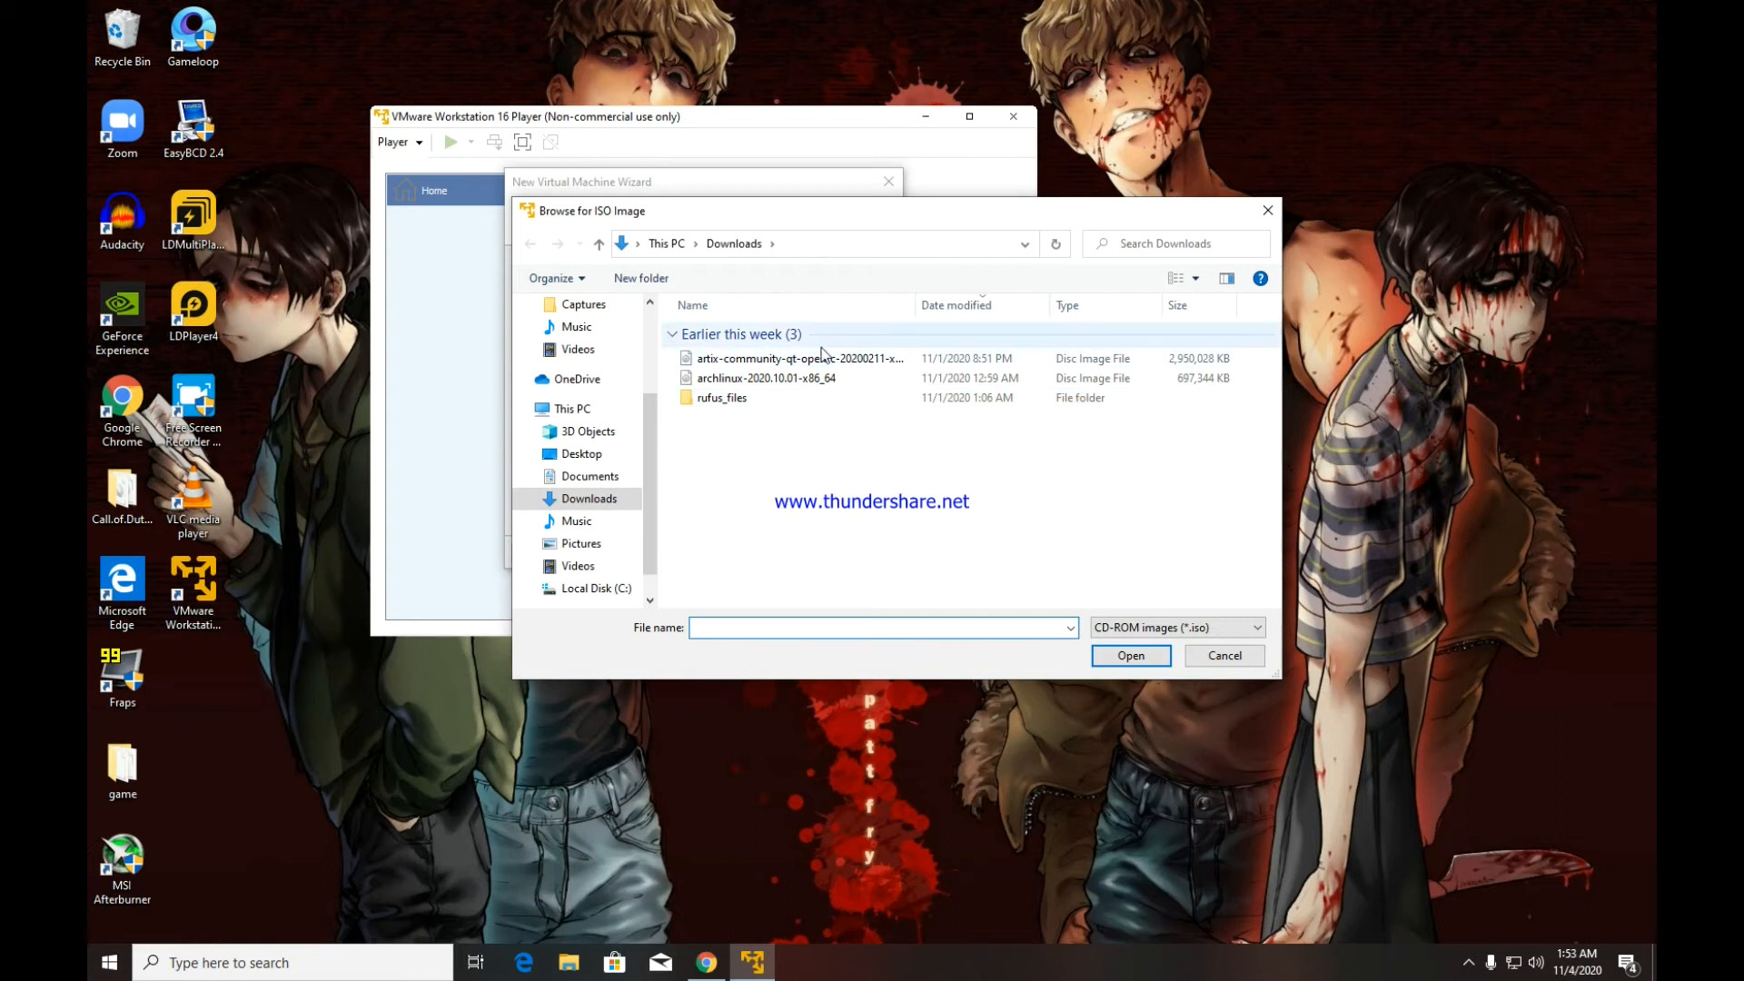
click(811, 361)
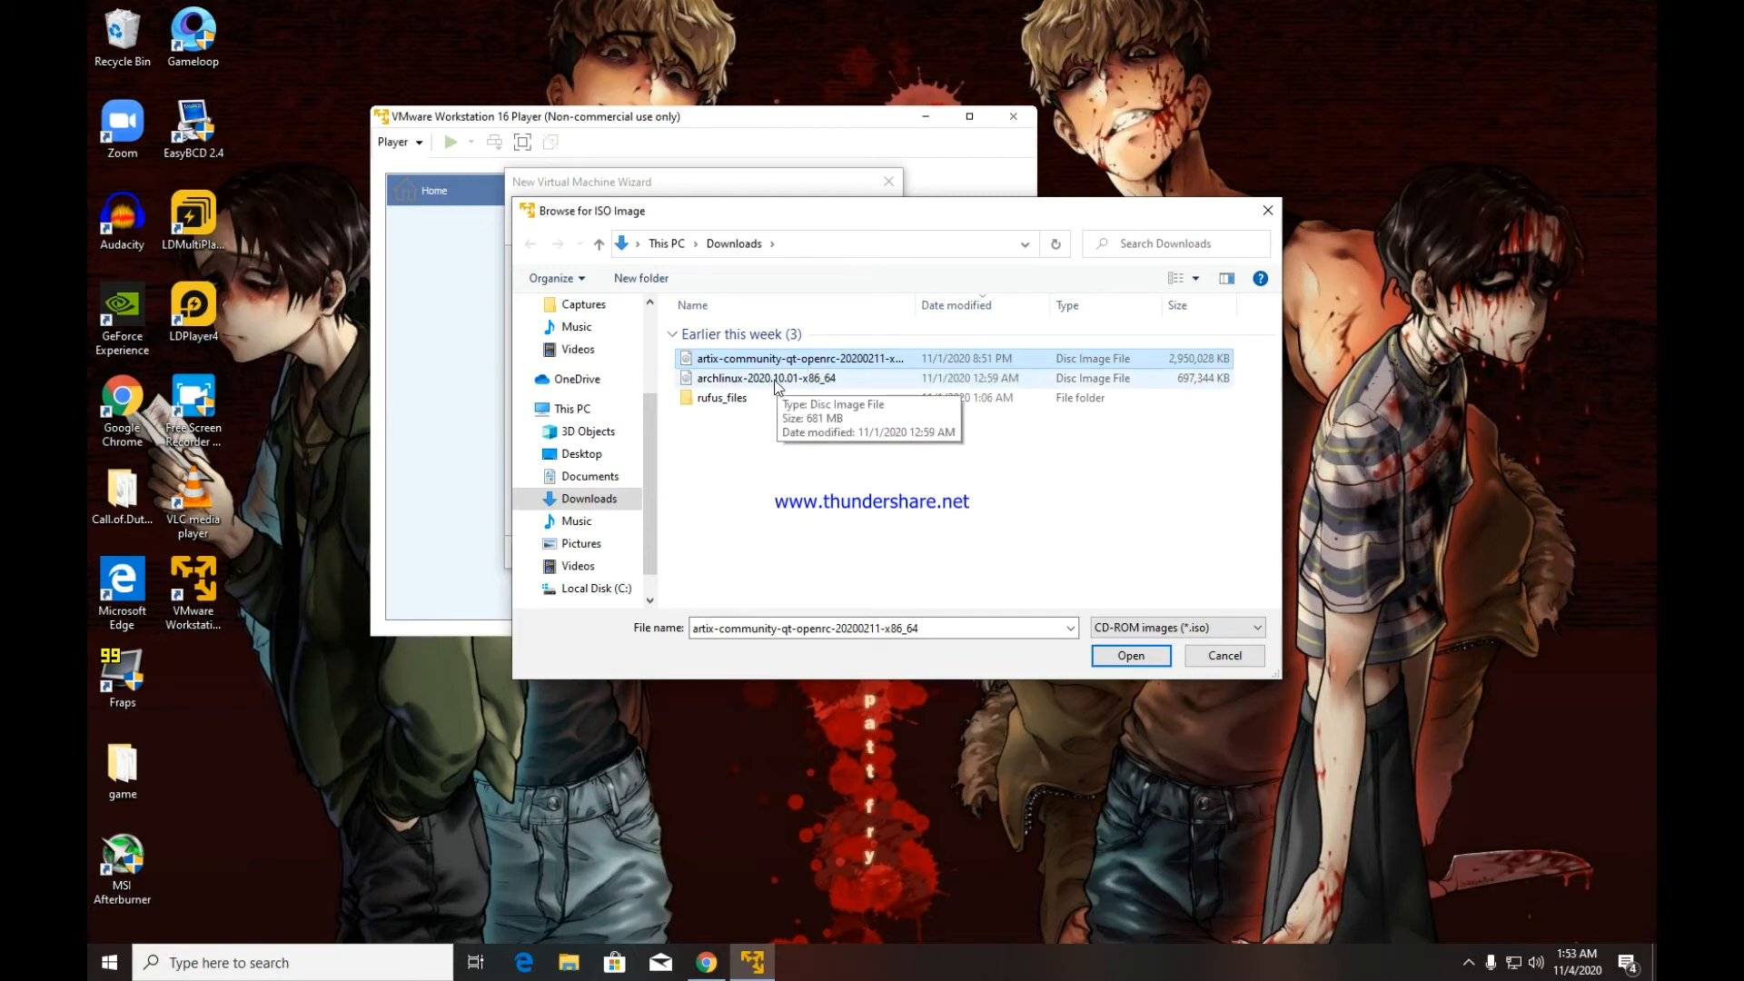
click(1127, 661)
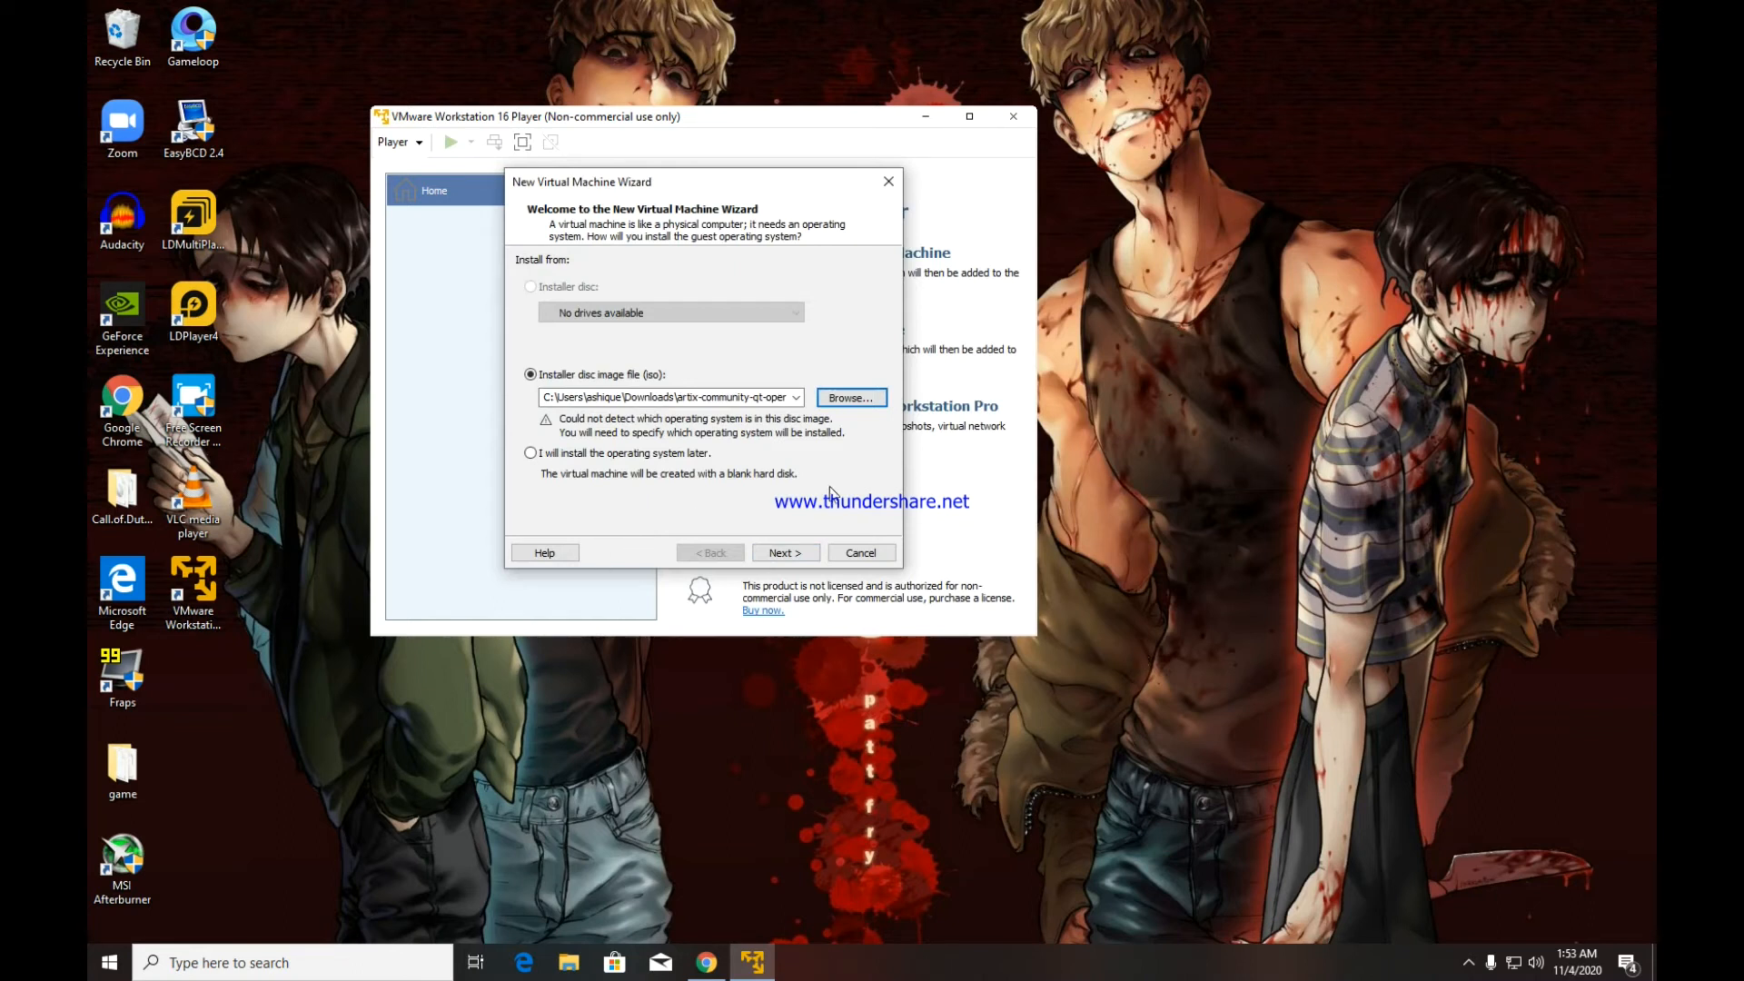
click(782, 554)
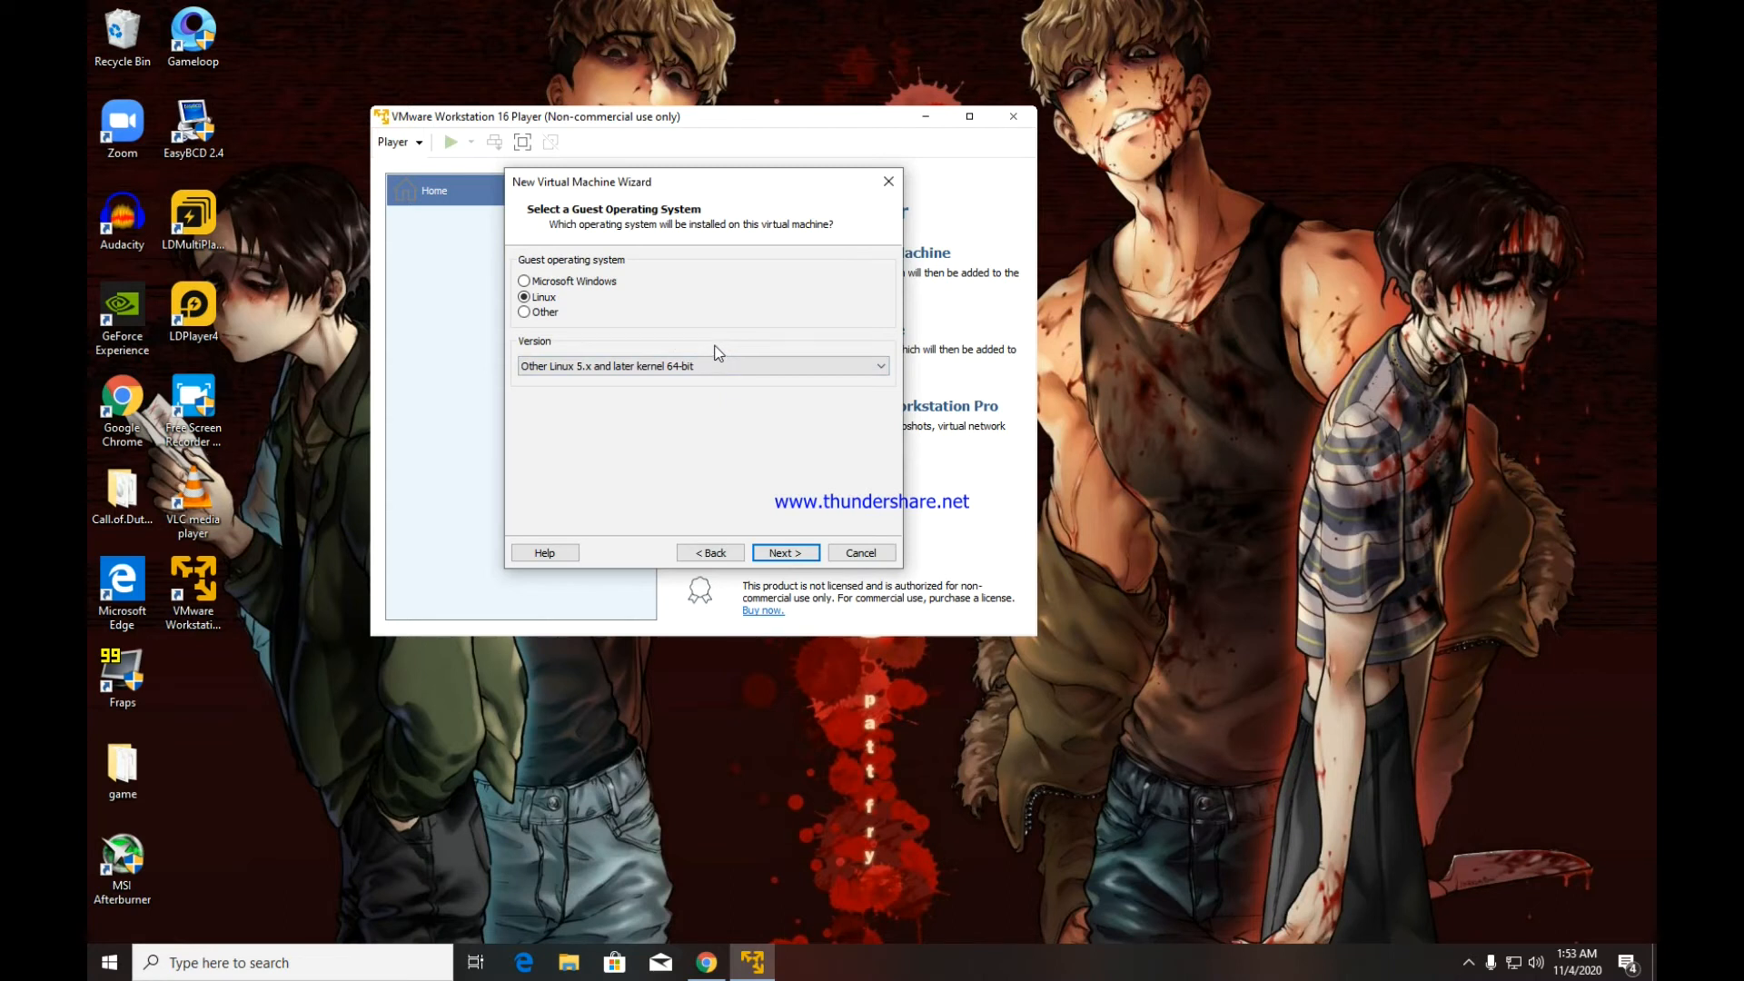
- Try Microsoft Windows as the guest operating system and look through its available versions, leaving Windows 10 x64 selected
click(548, 282)
click(590, 368)
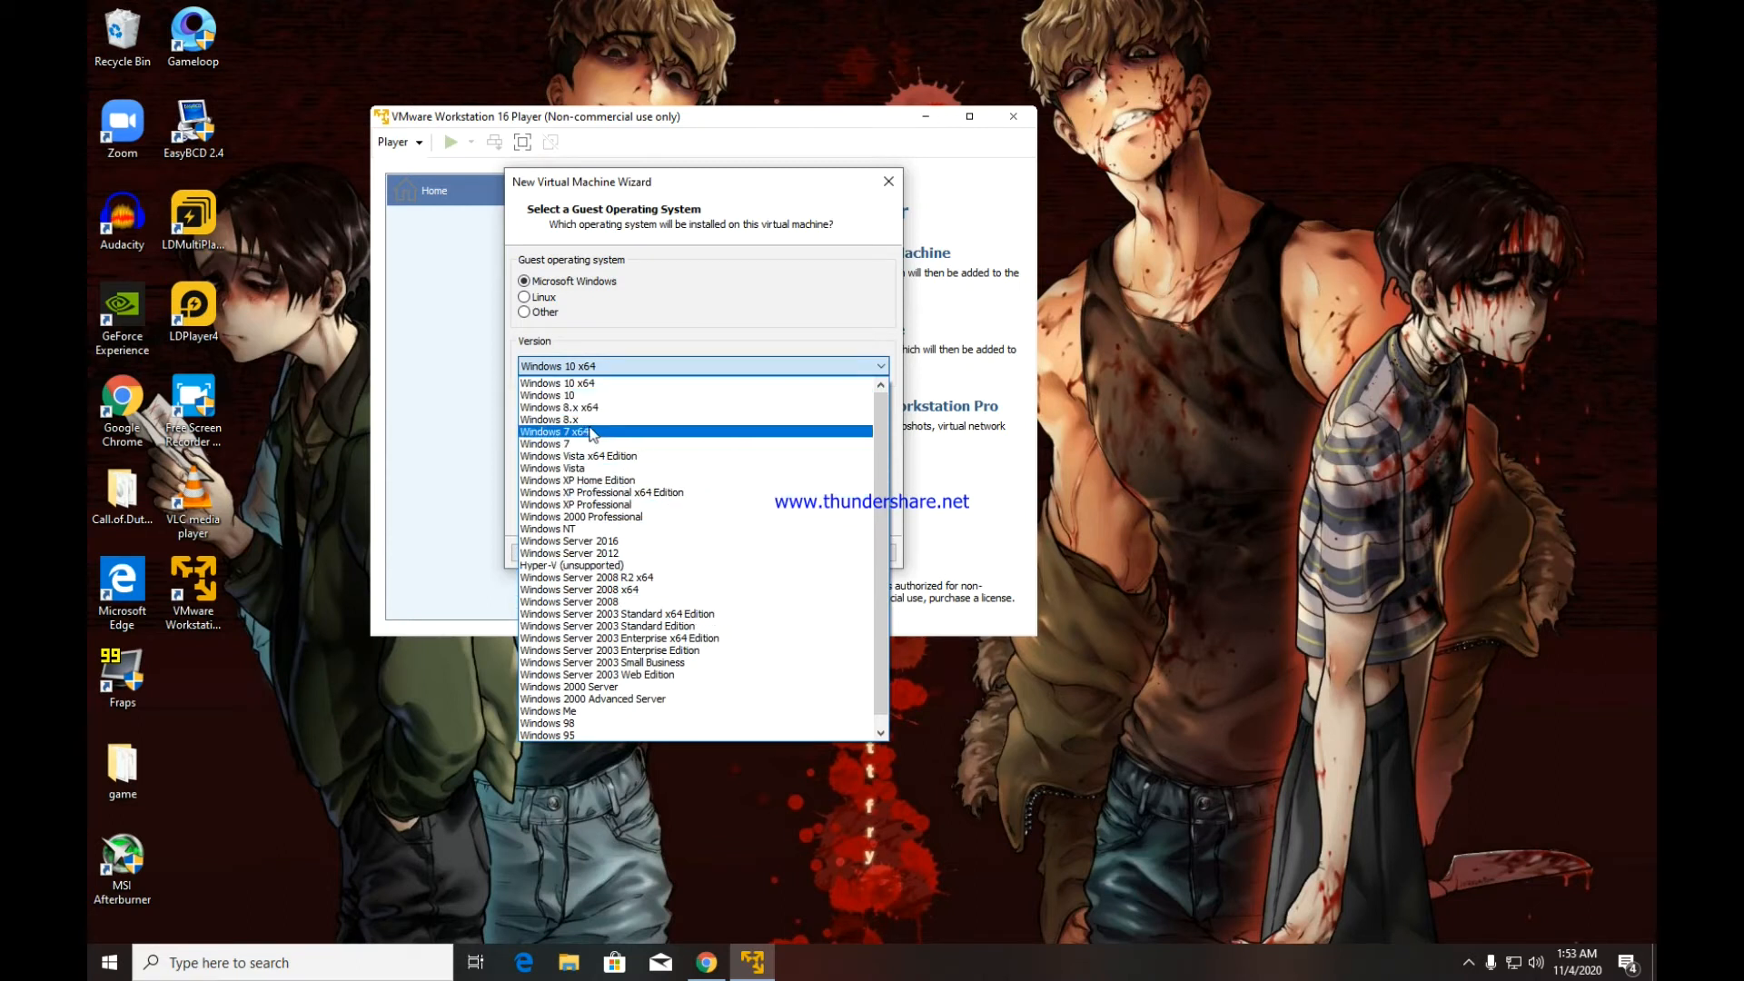
scroll(590, 401, down, 1)
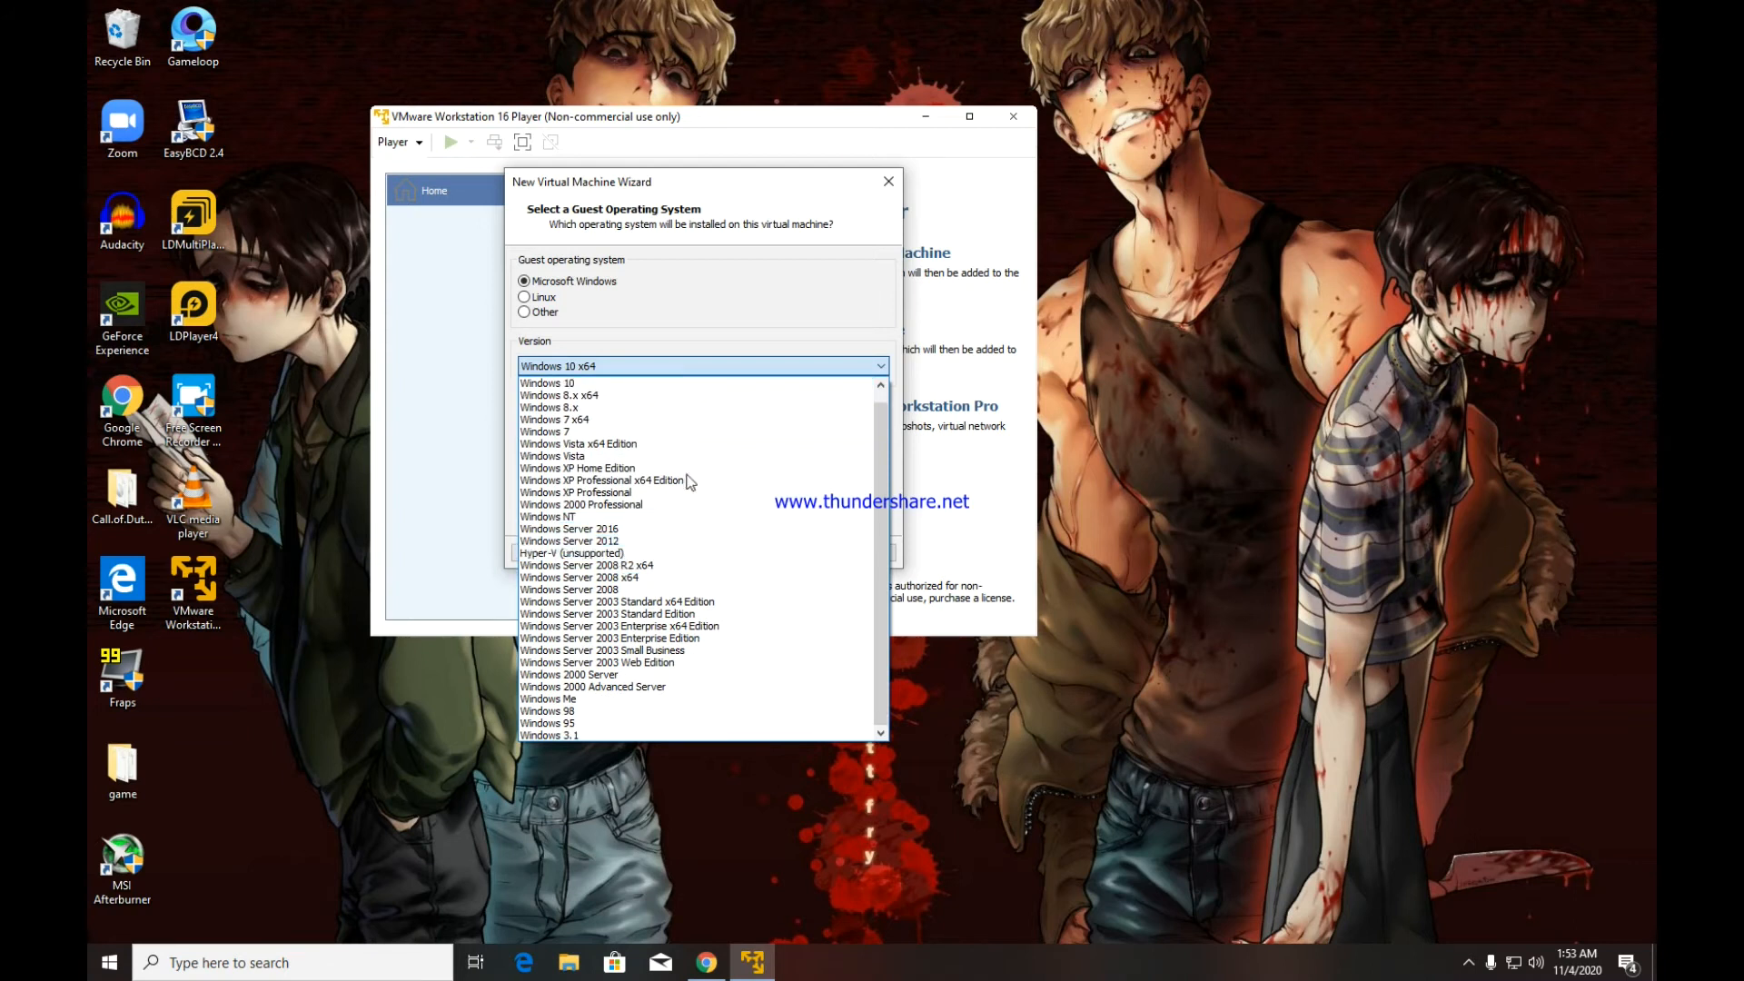
scroll(681, 427, up, 1)
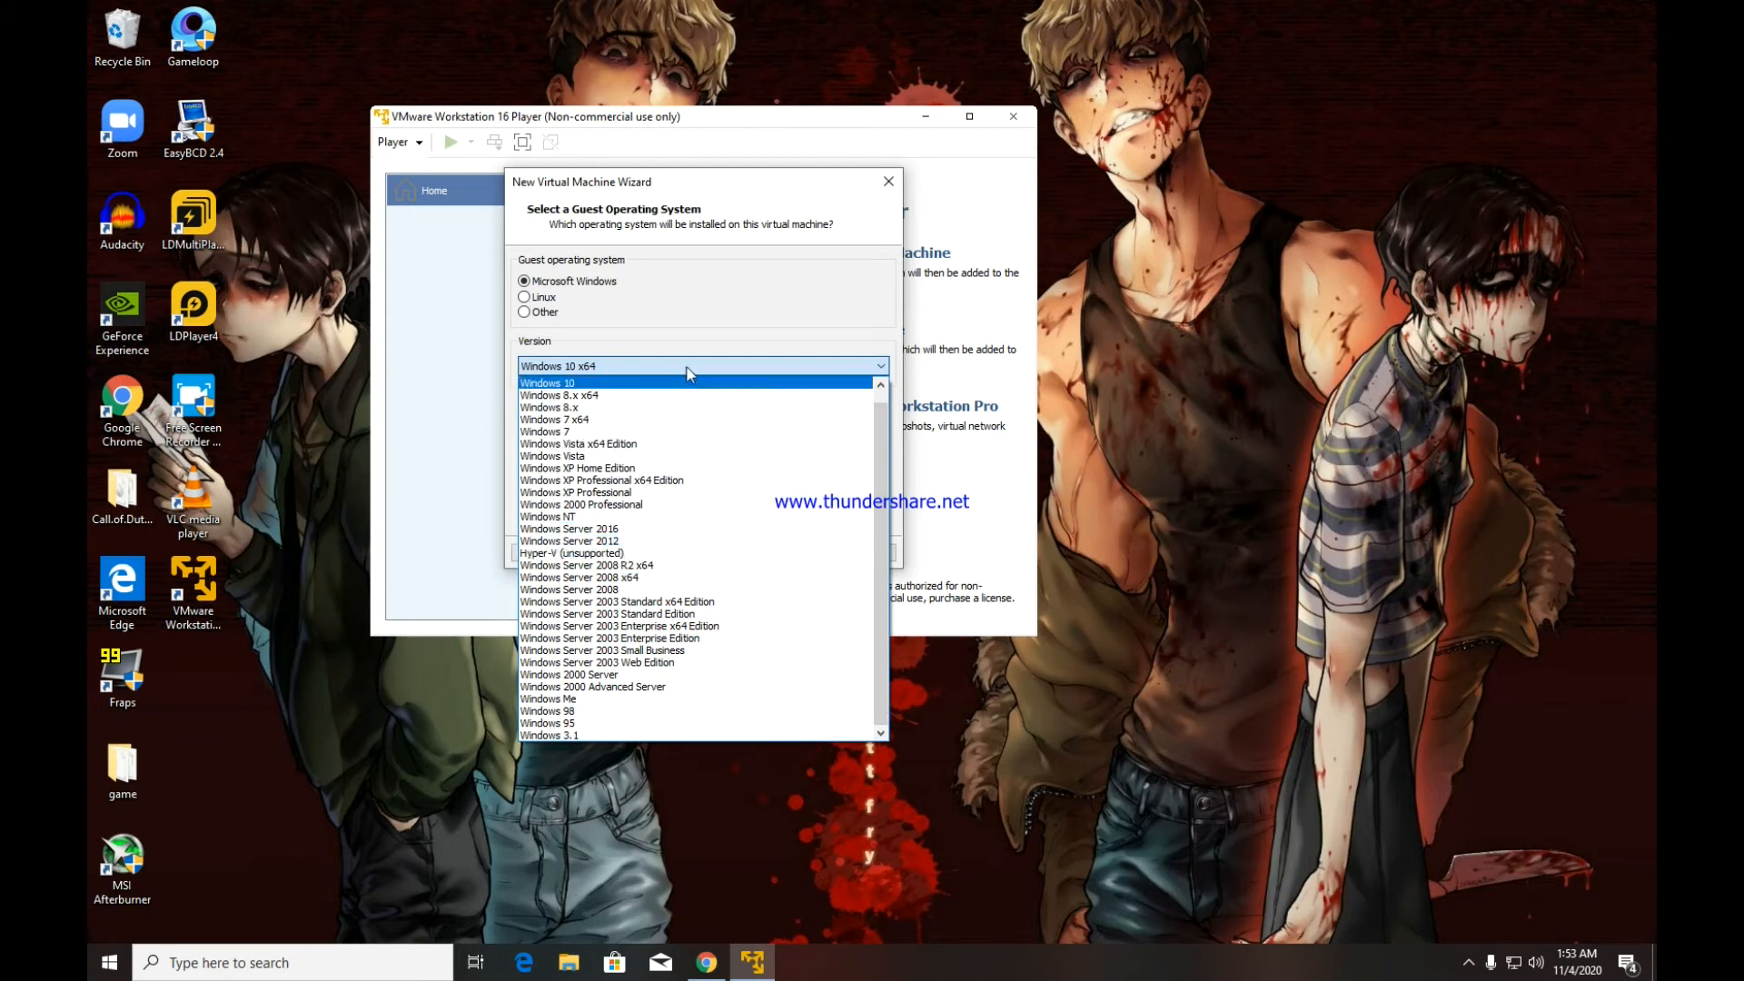
click(685, 379)
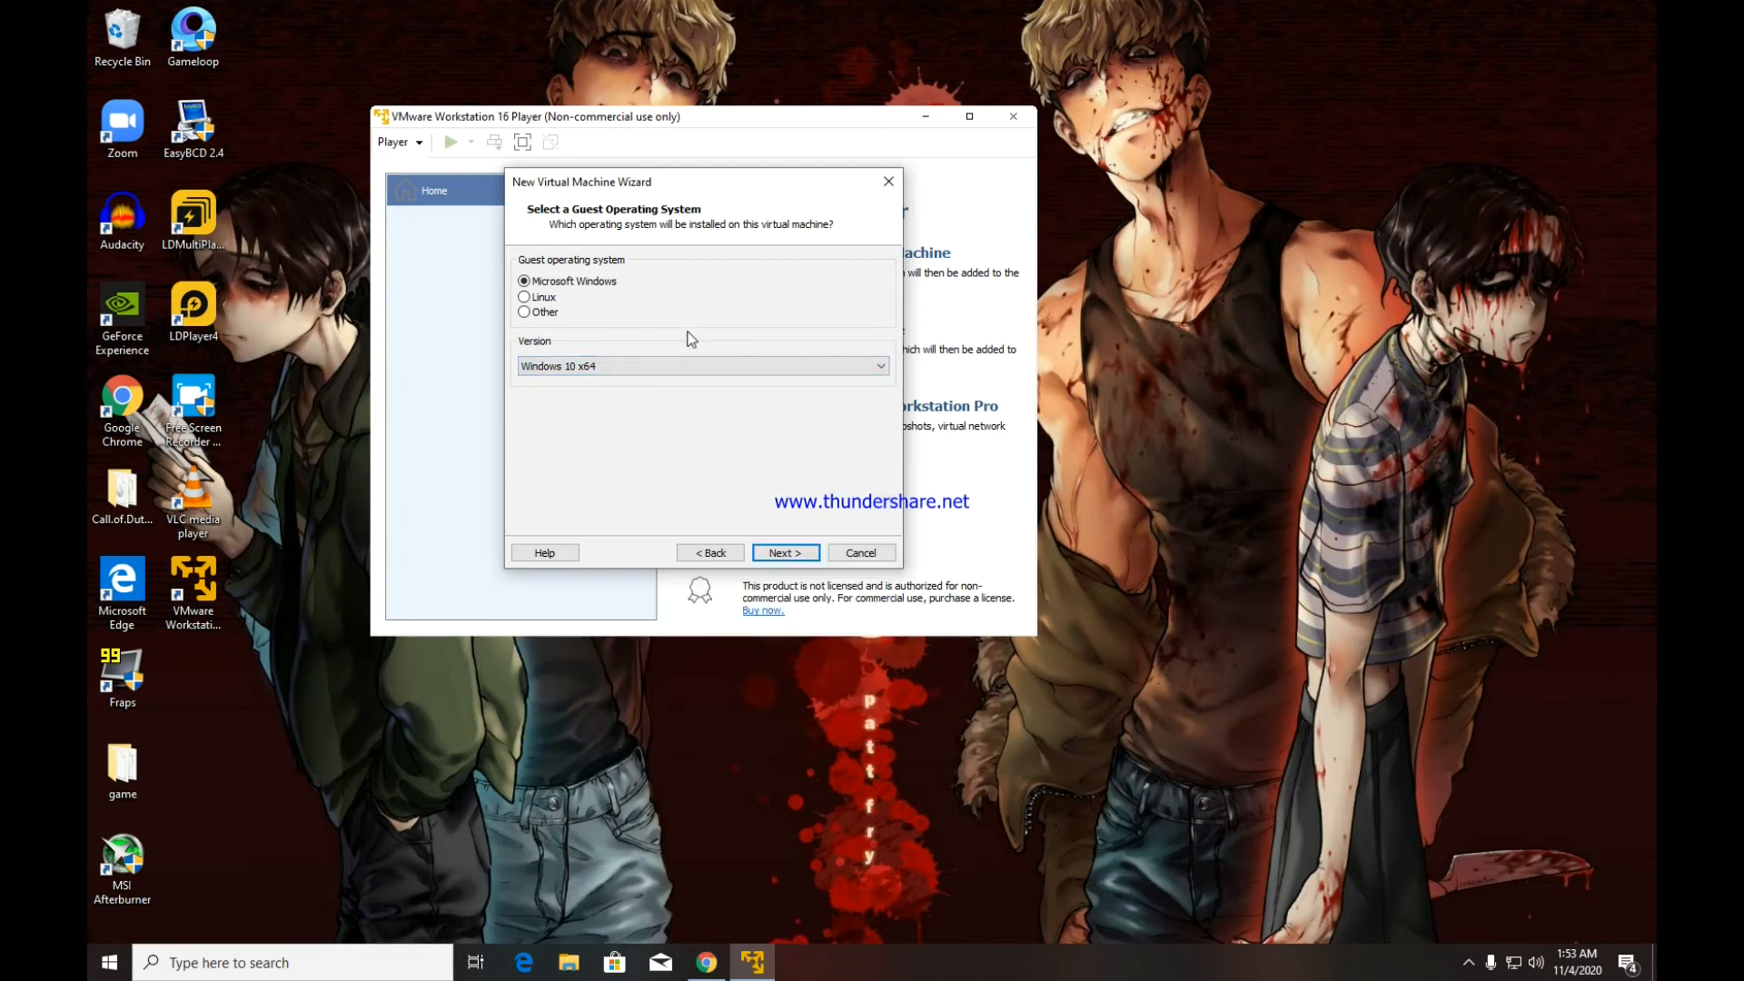
- Set the guest operating system to Linux with version Other Linux 5.x and later kernel 64-bit
click(524, 297)
click(607, 364)
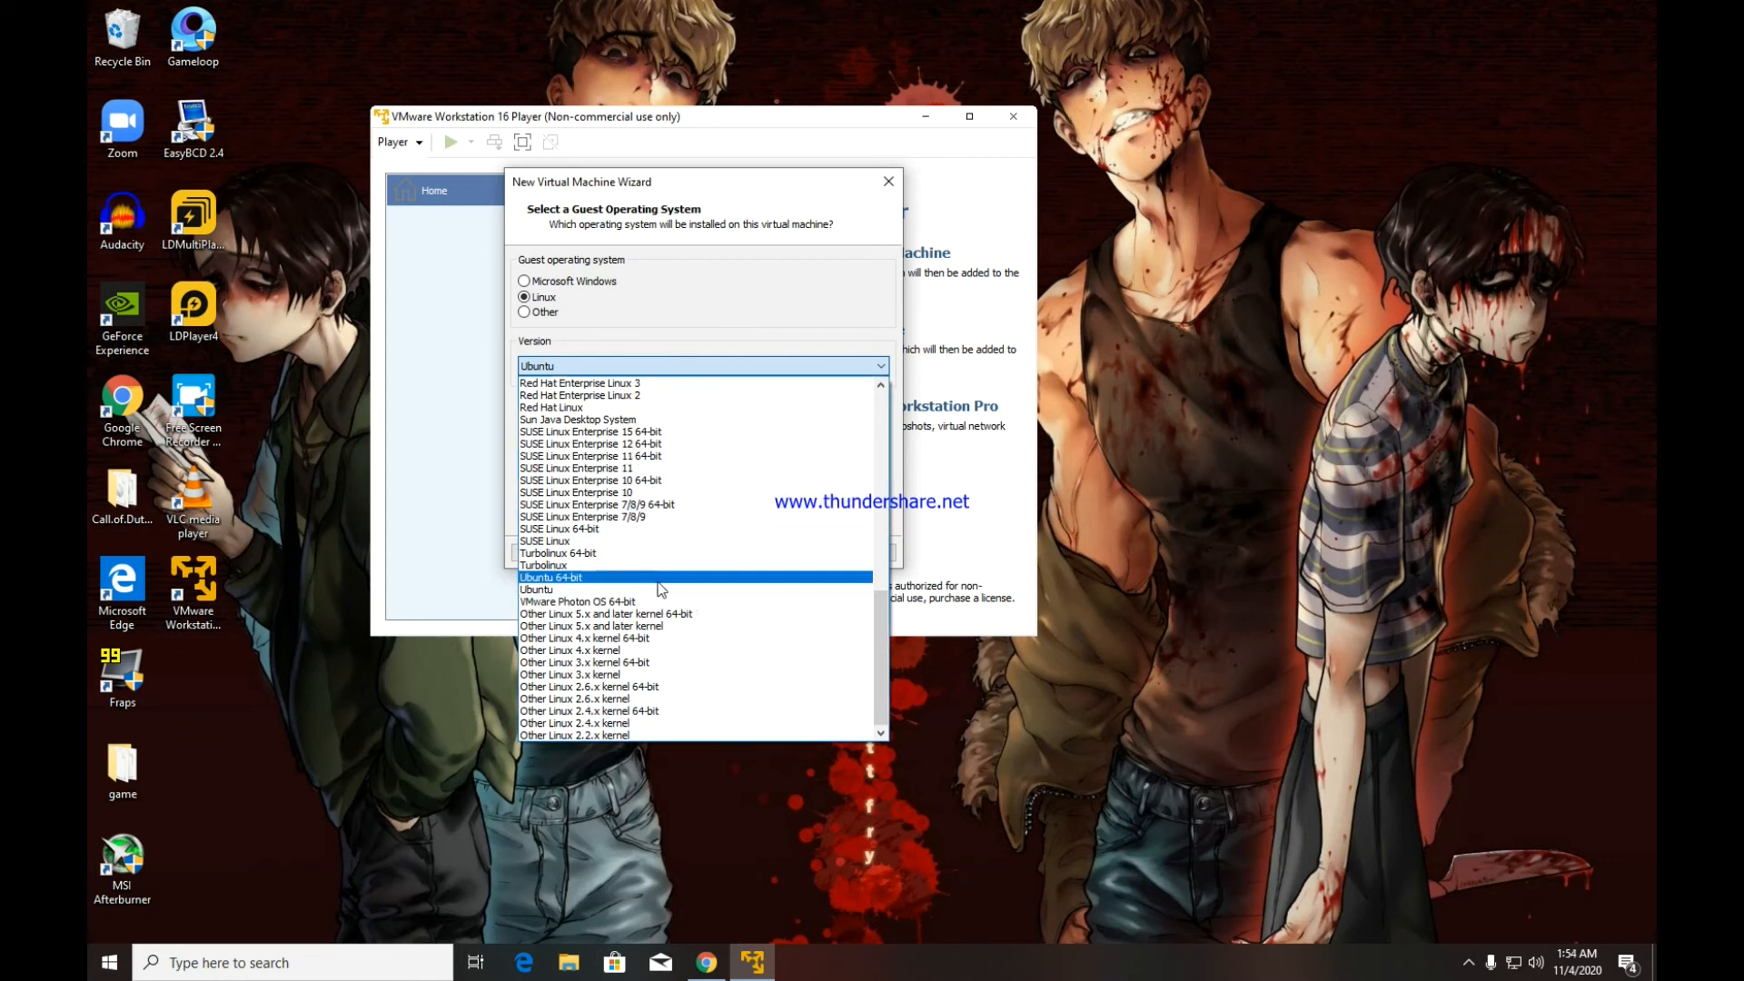
scroll(660, 591, up, 13)
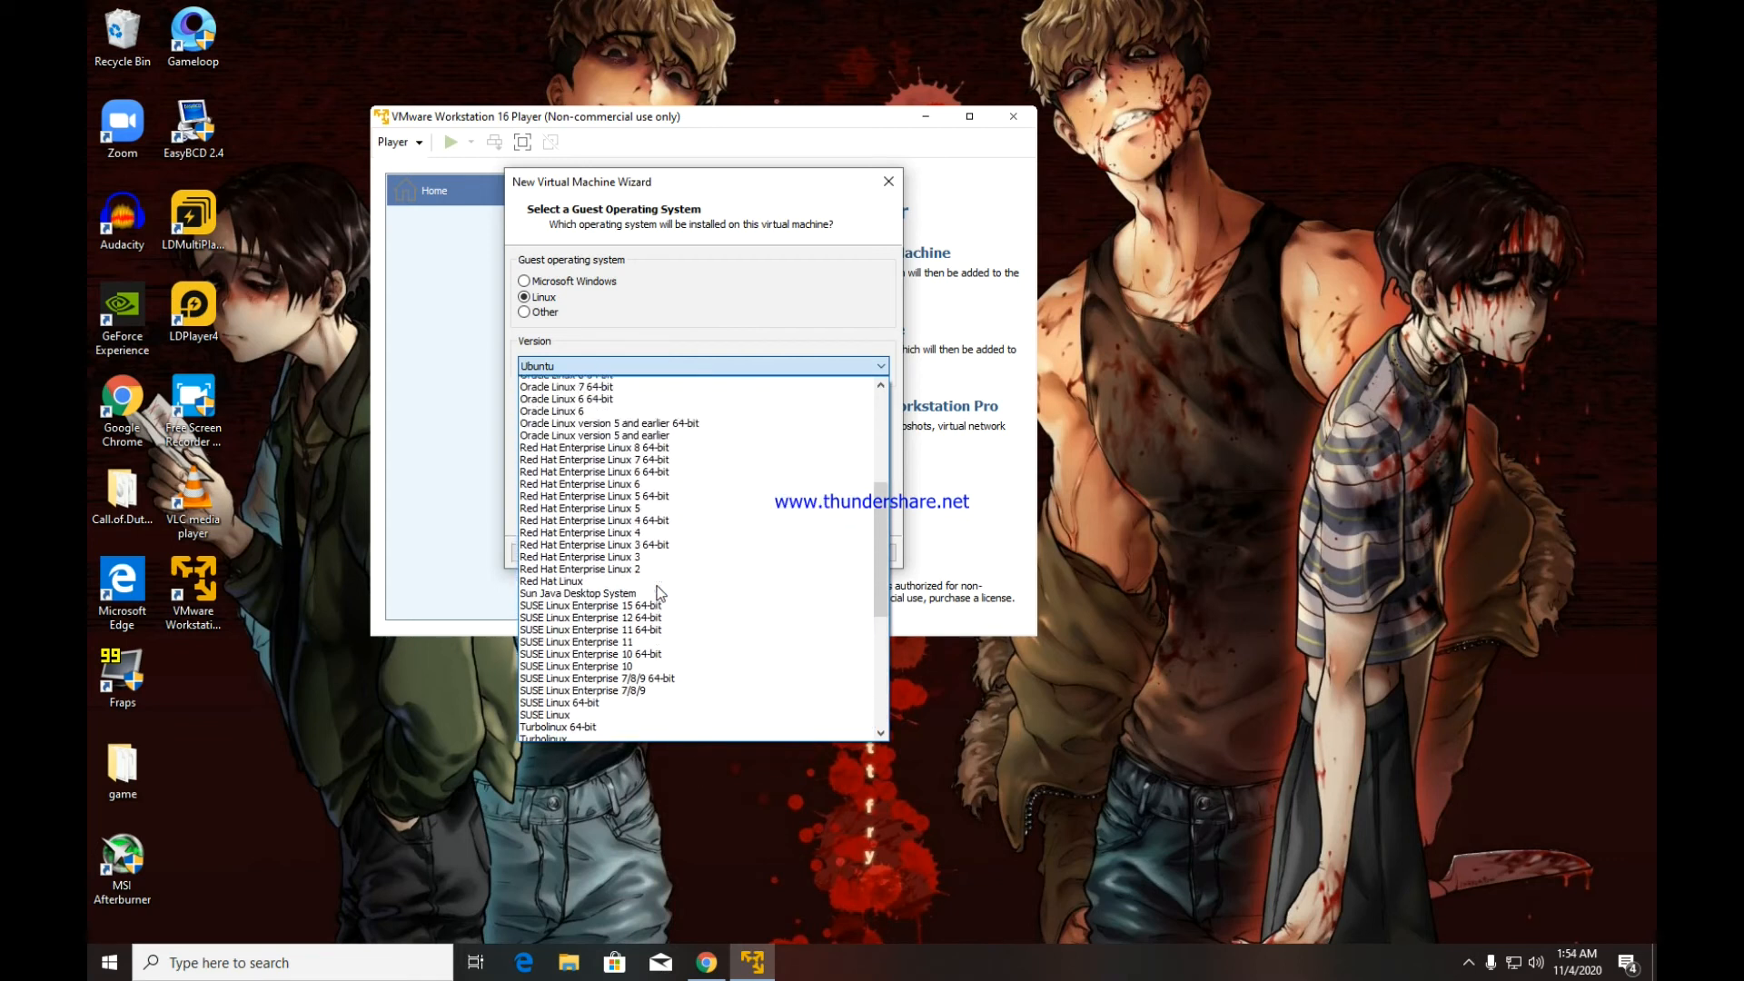
scroll(657, 599, up, 1)
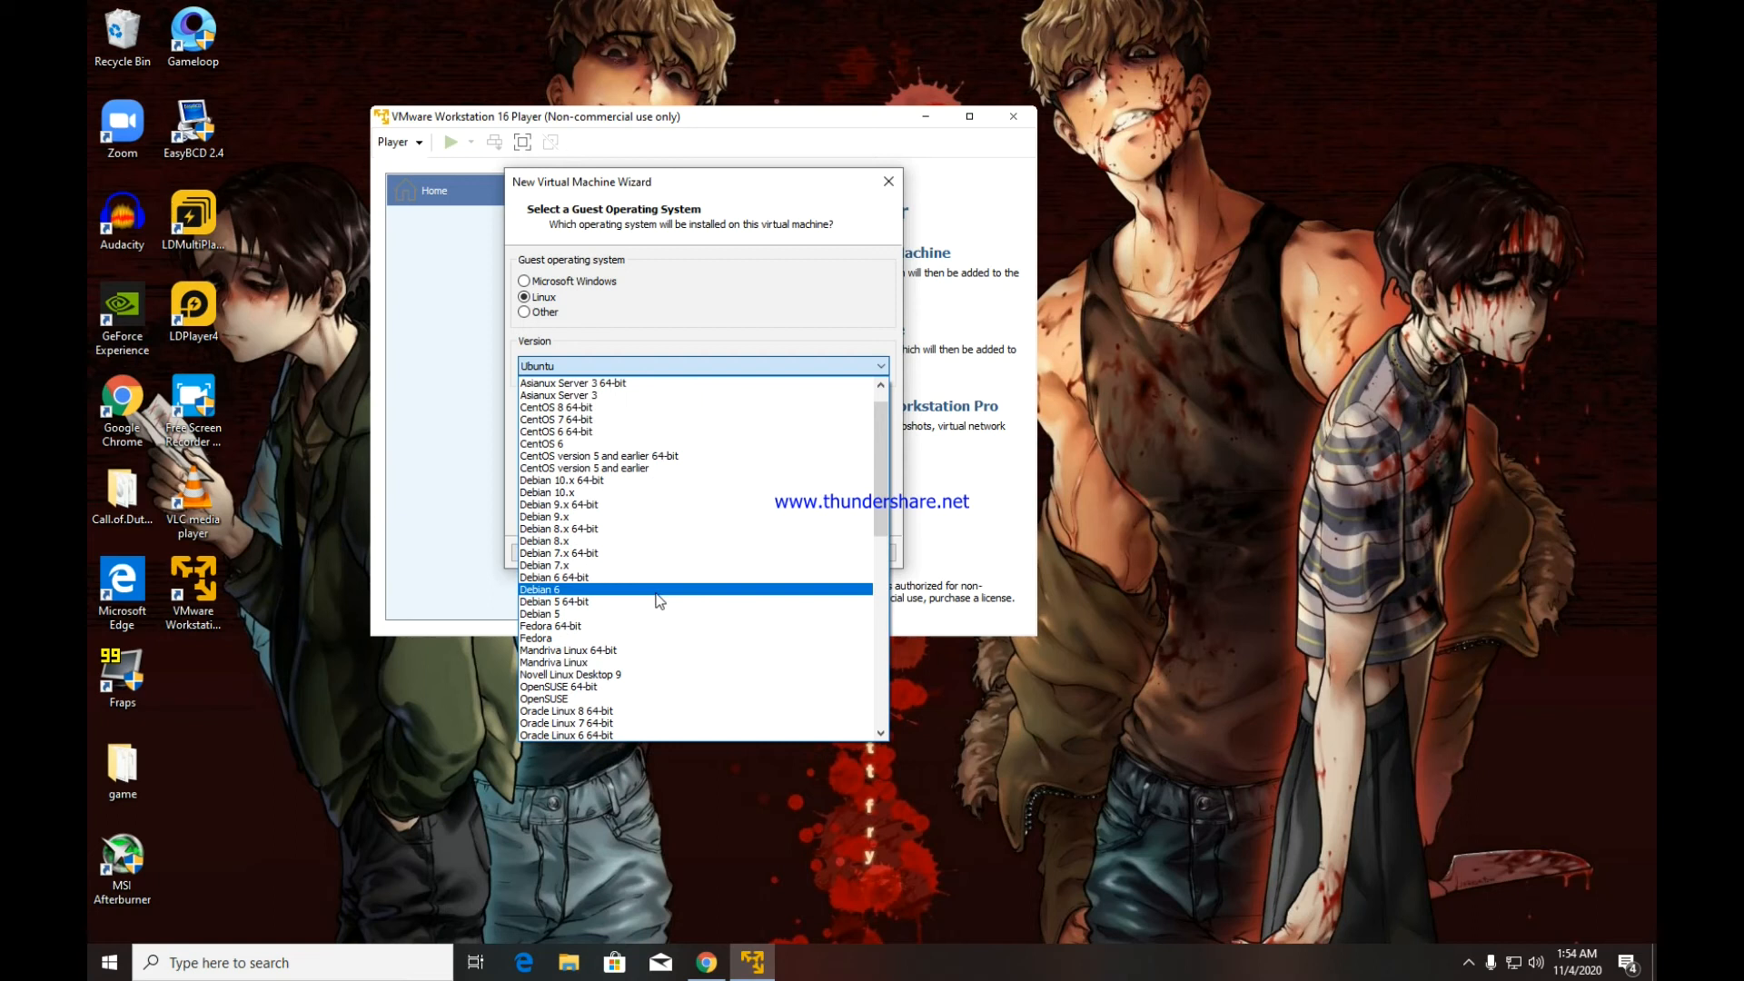
scroll(660, 601, down, 9)
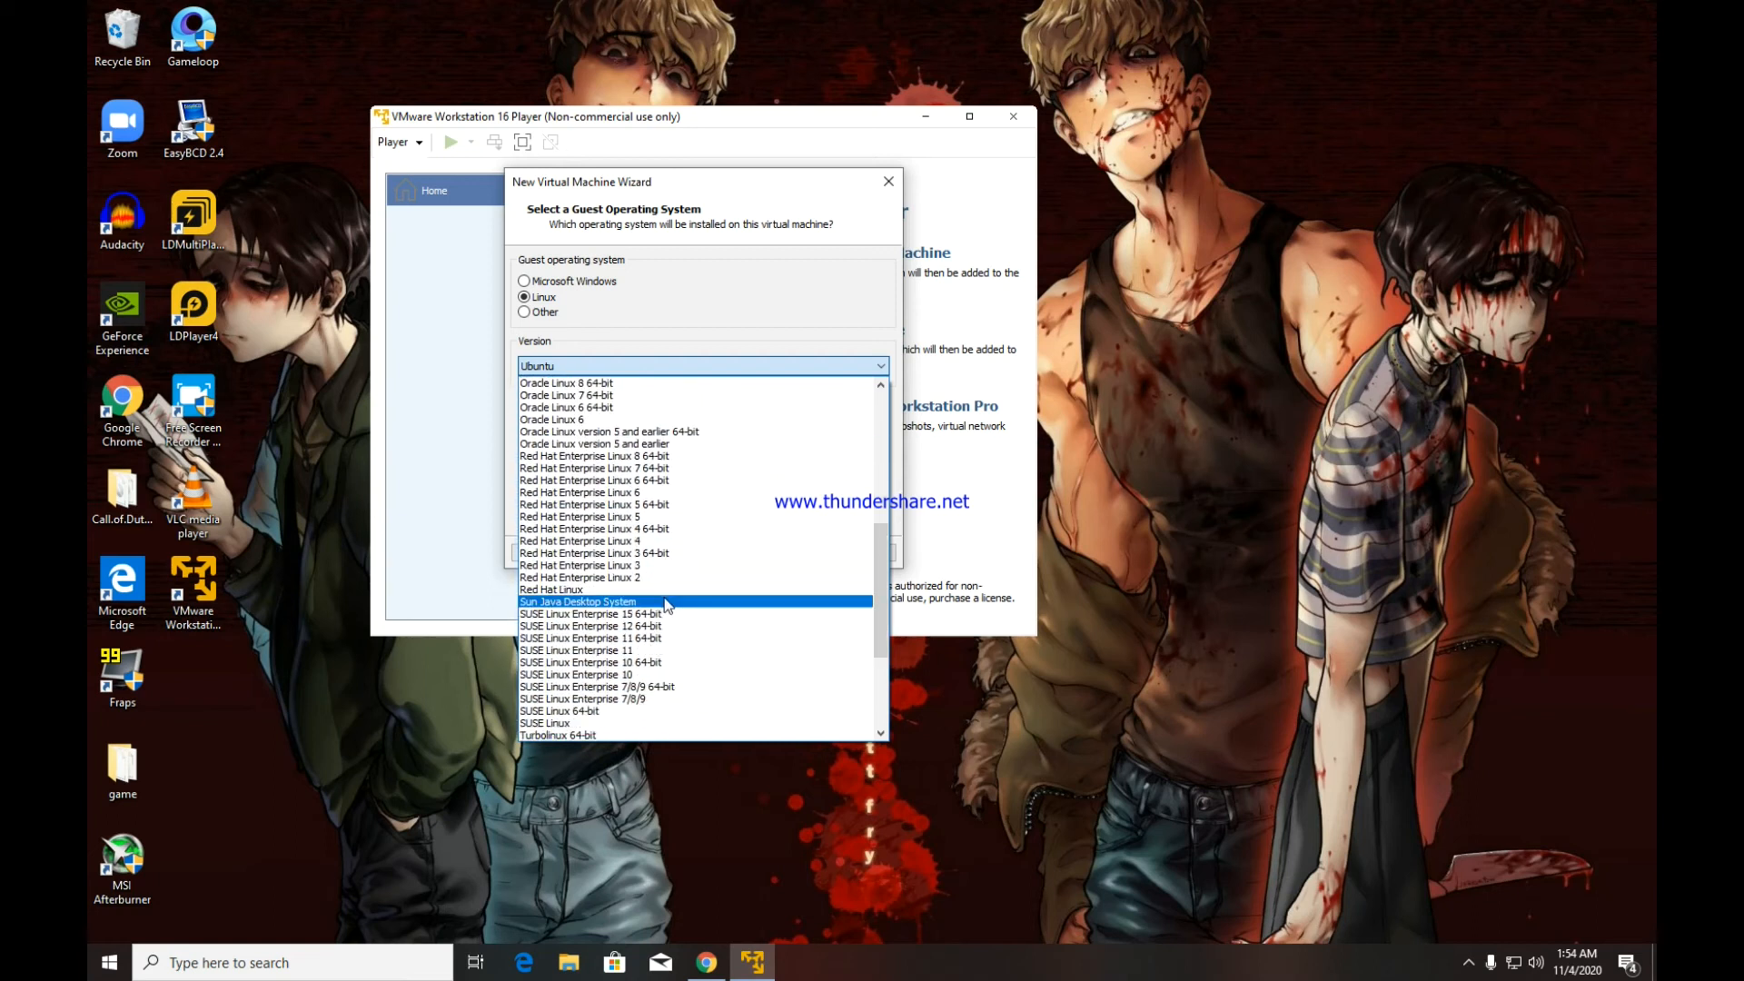
scroll(653, 617, down, 5)
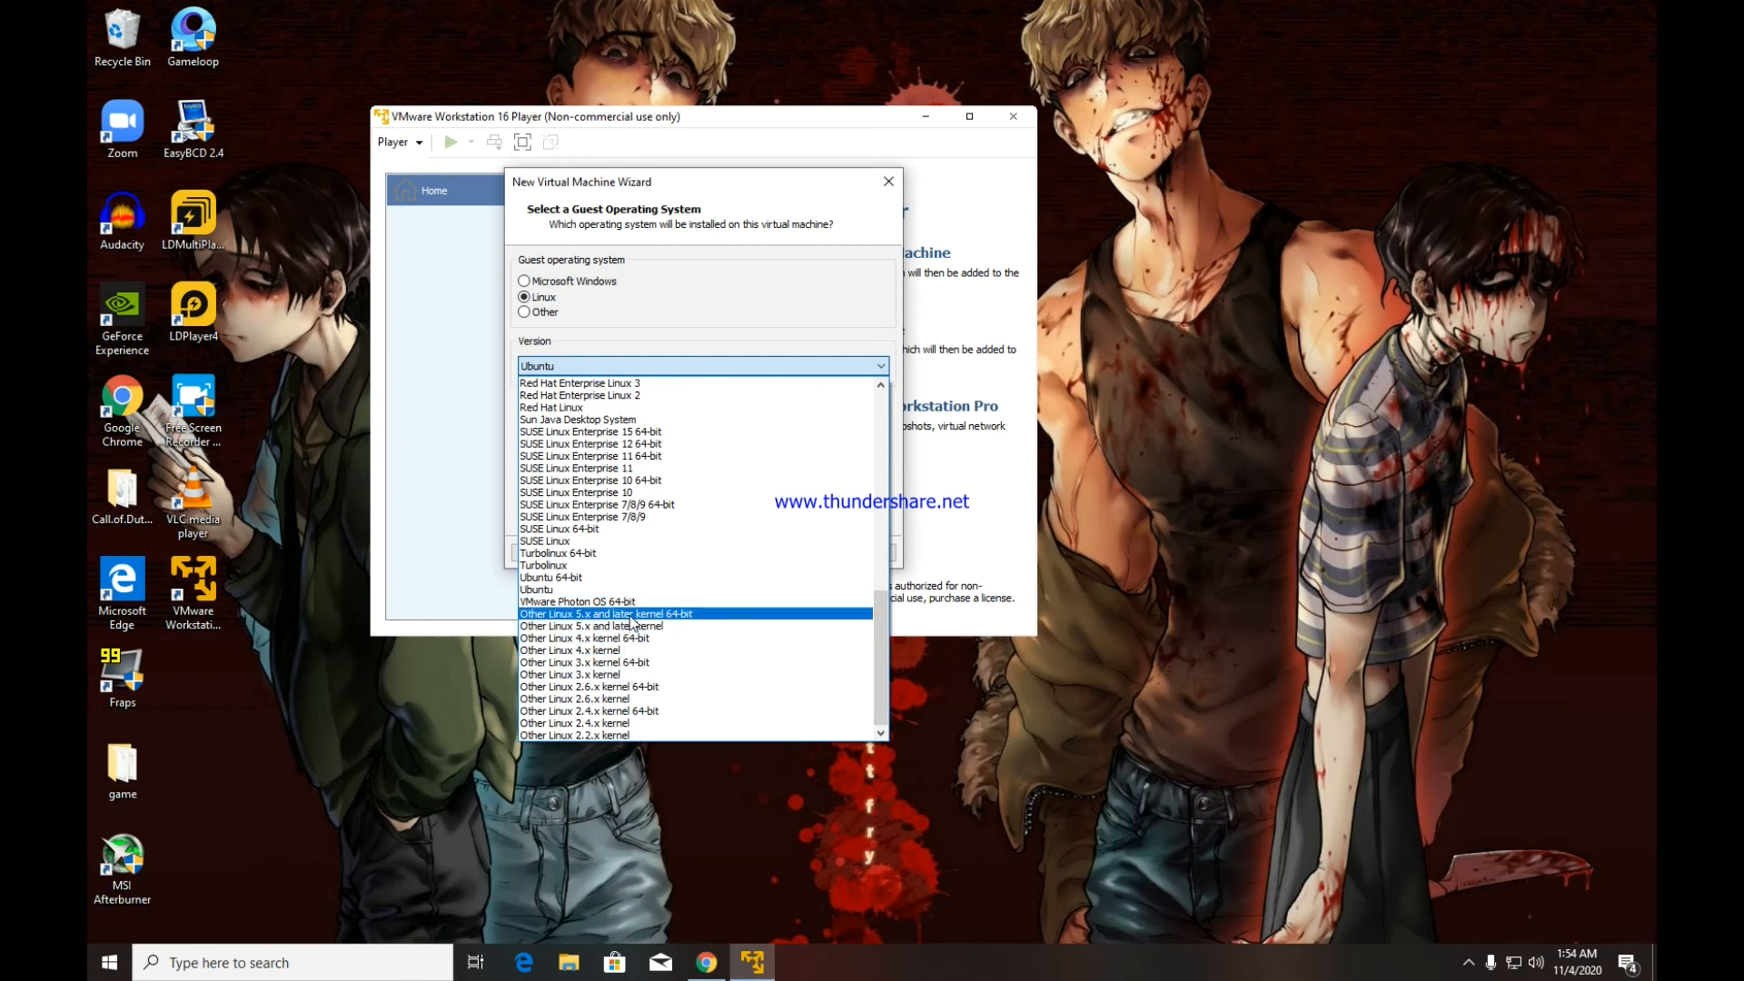
click(633, 615)
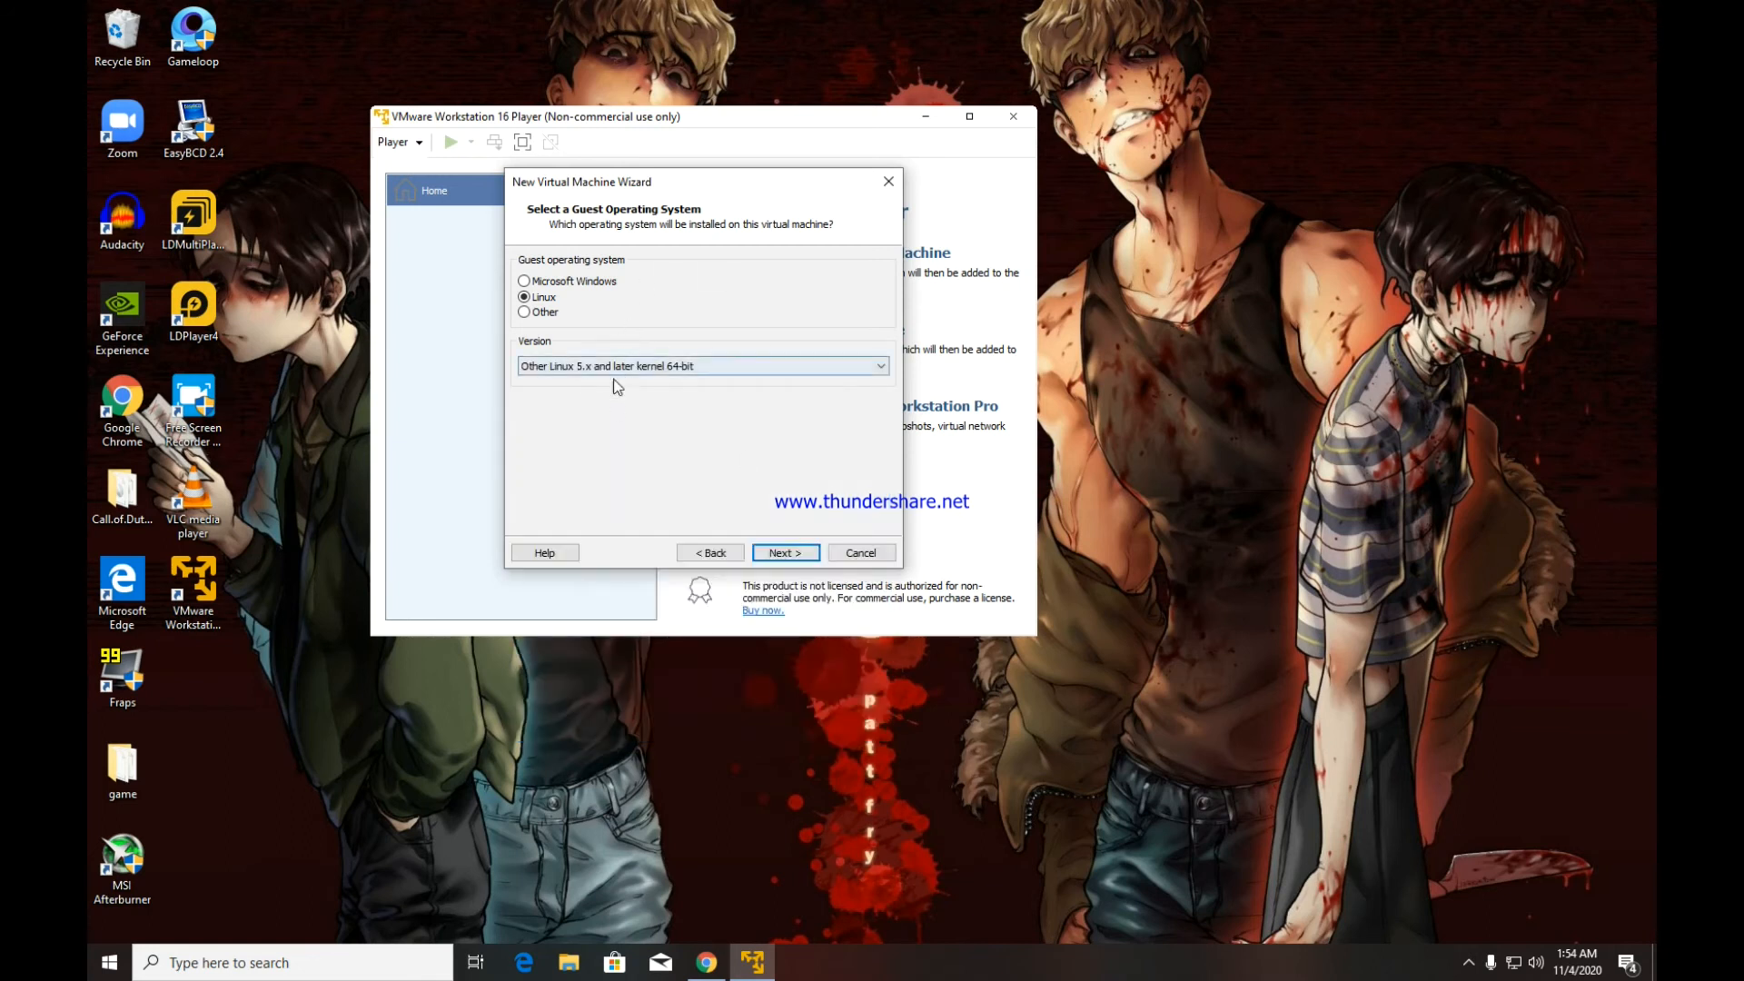
click(781, 552)
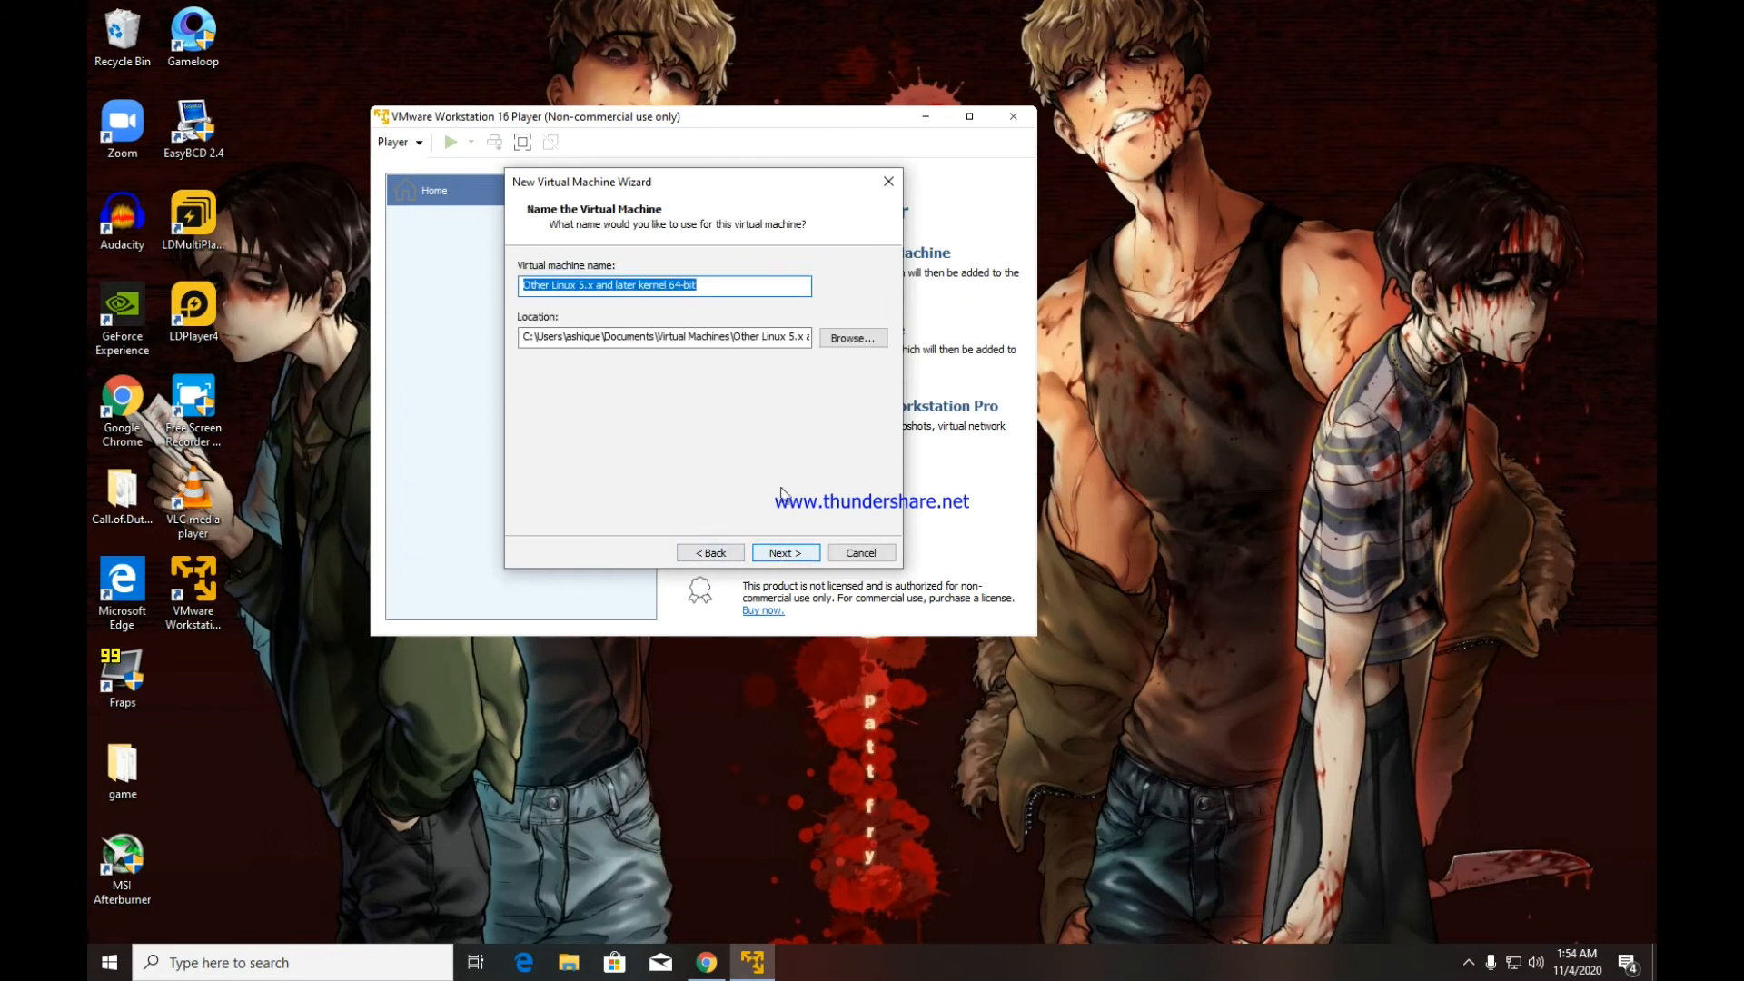
- Name the virtual machine "artix linux" and accept the matching default location
click(710, 288)
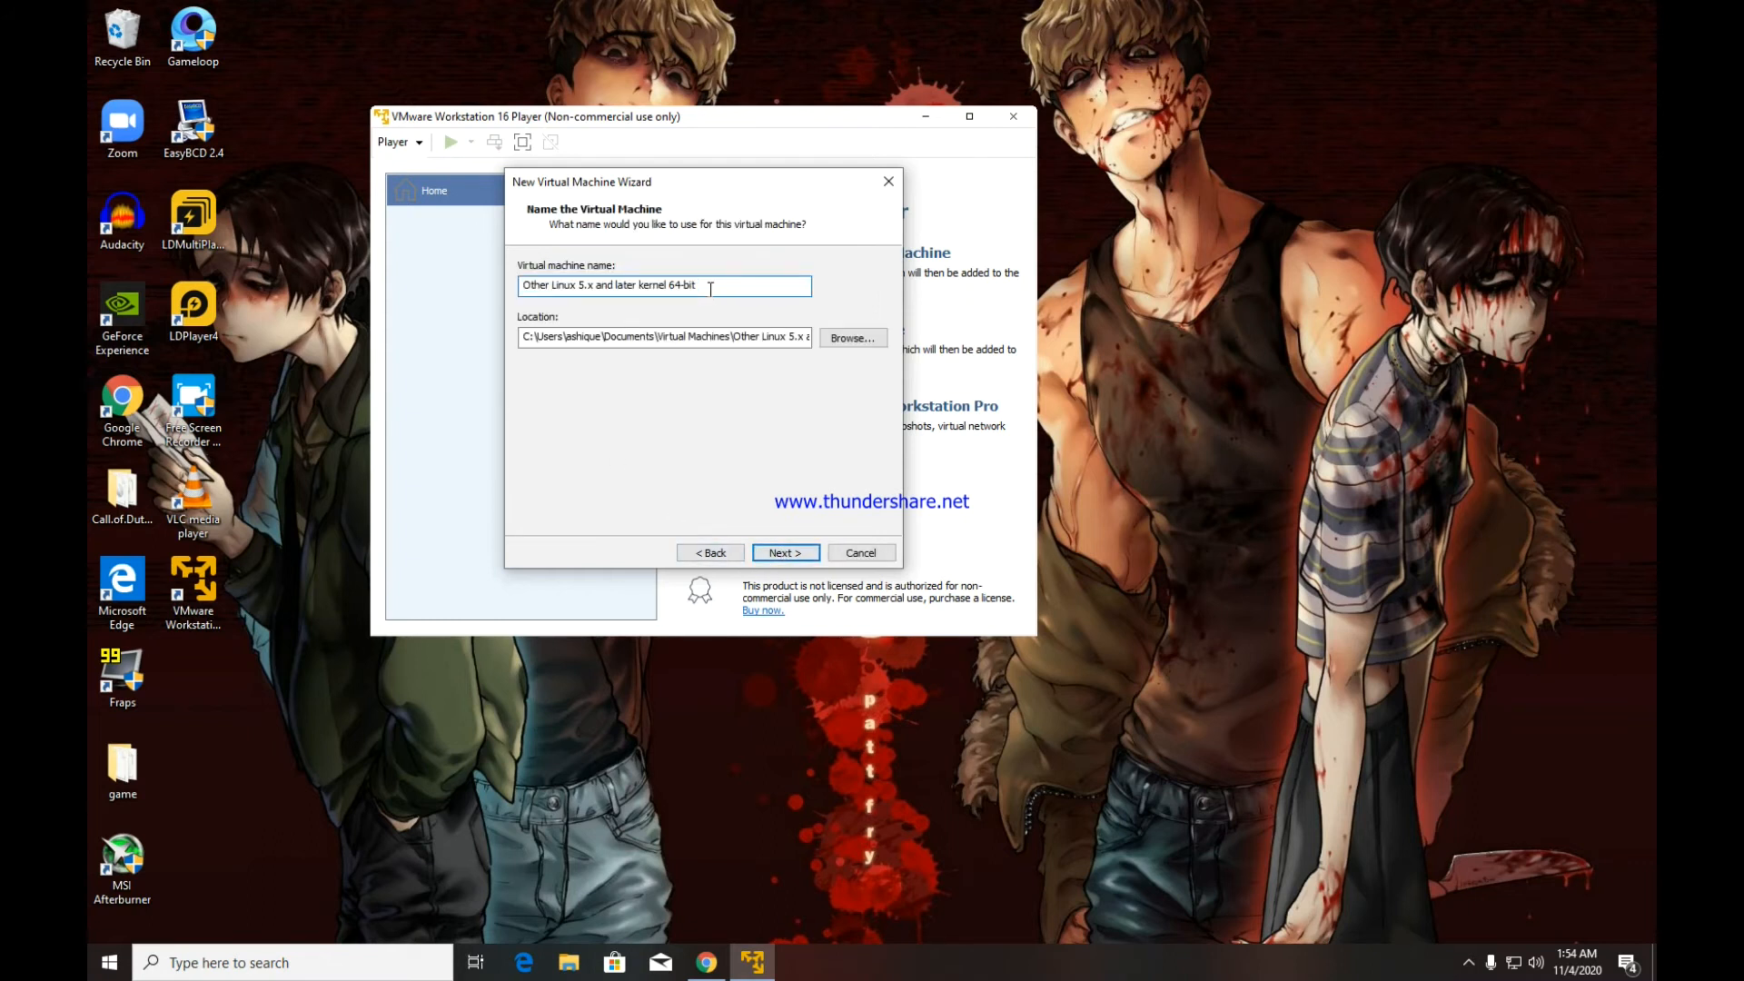
key(BackSpace)
key(BackSpace)
key(BackSpace)
key(BackSpace)
key(BackSpace)
key(BackSpace)
key(BackSpace)
key(BackSpace)
key(BackSpace)
key(BackSpace)
key(BackSpace)
key(BackSpace)
key(BackSpace)
key(BackSpace)
key(BackSpace)
key(BackSpace)
key(BackSpace)
key(BackSpace)
key(BackSpace)
key(BackSpace)
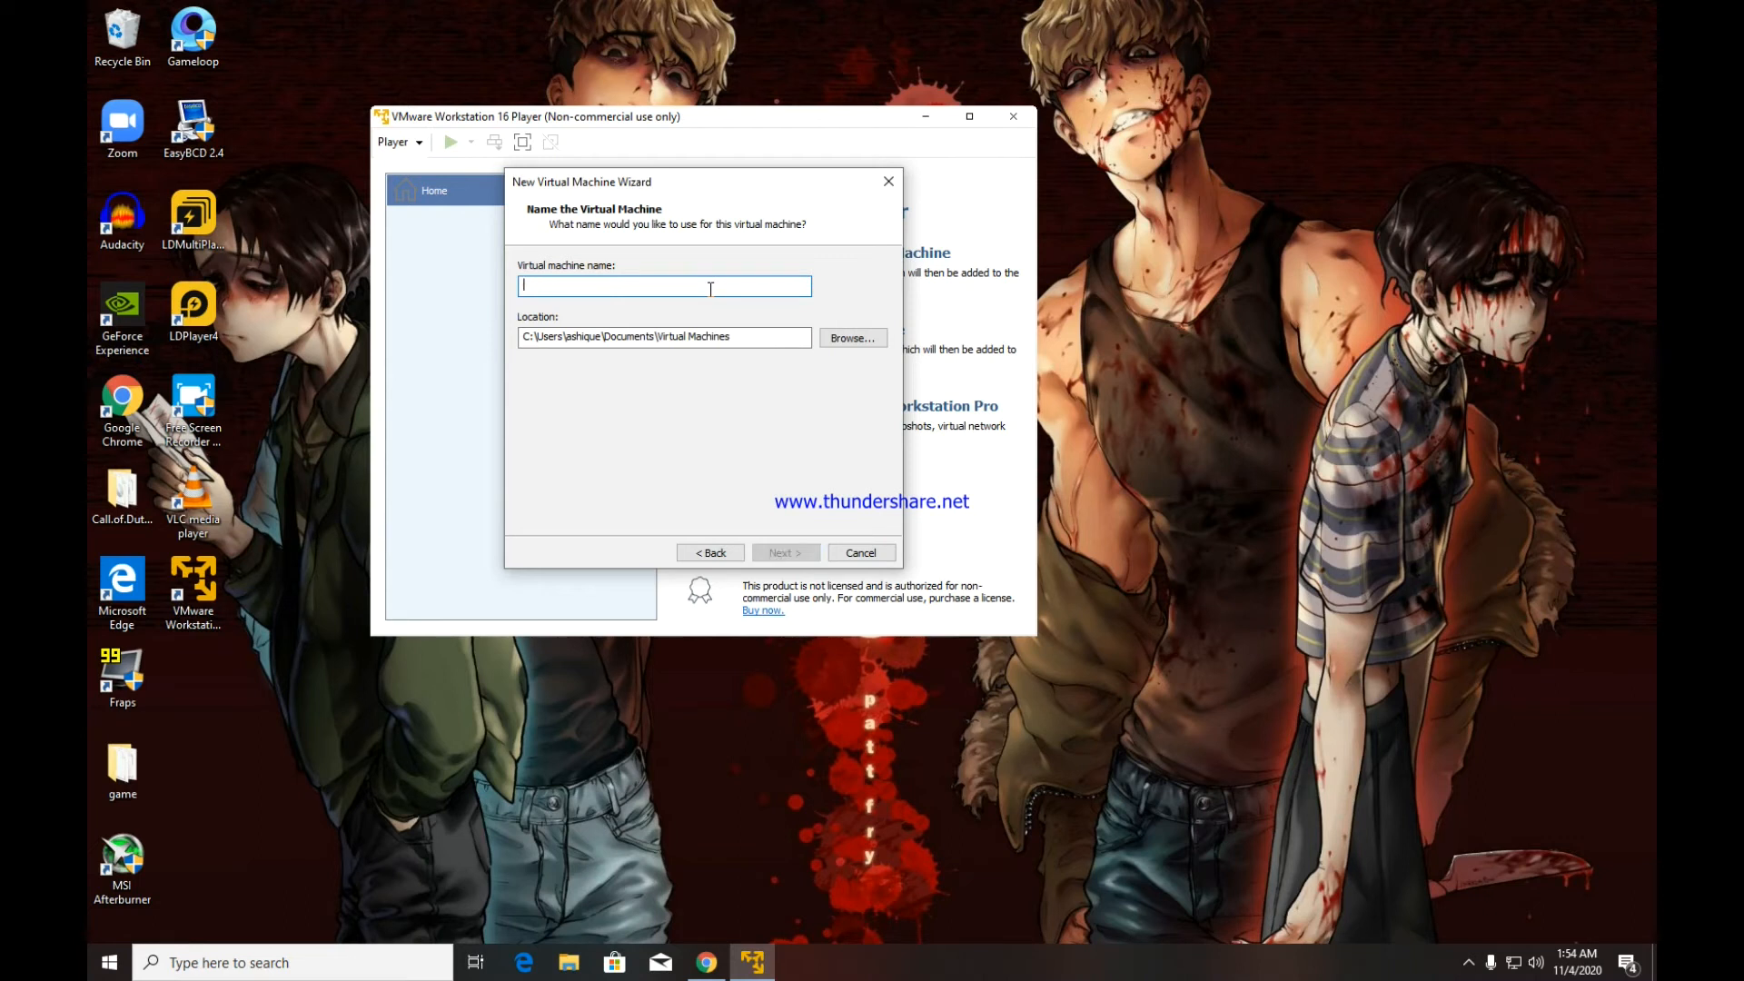
text(artix)
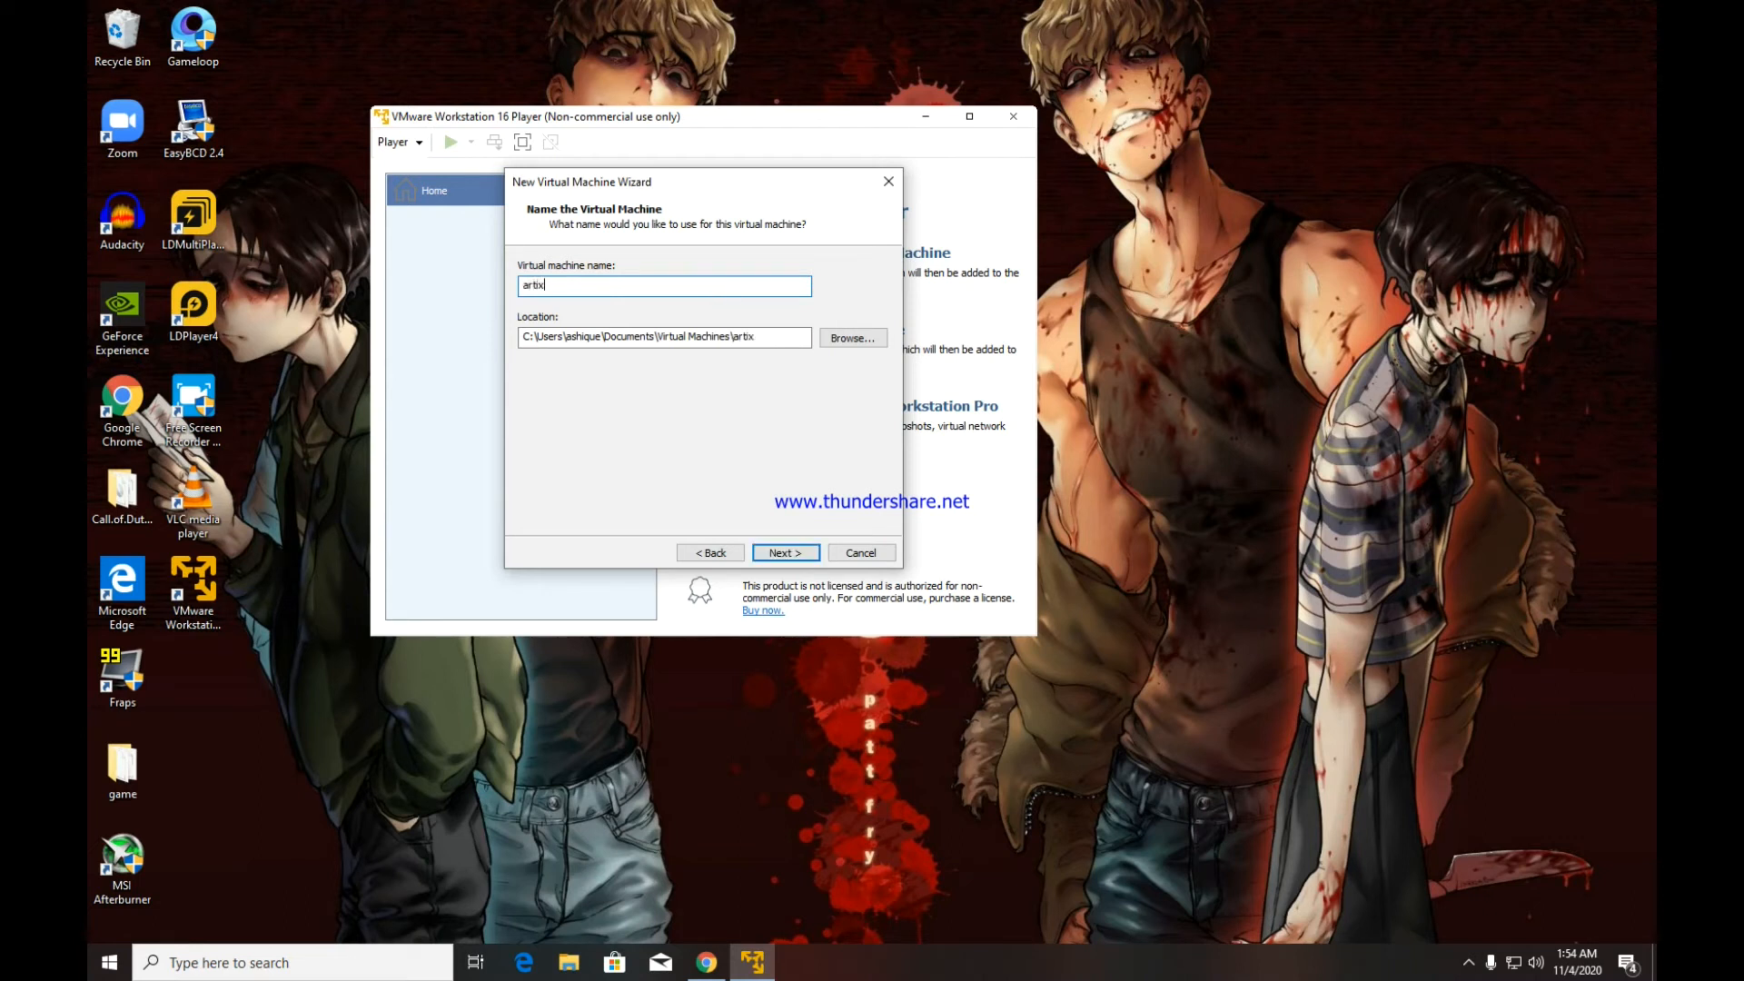
text( linux)
click(787, 555)
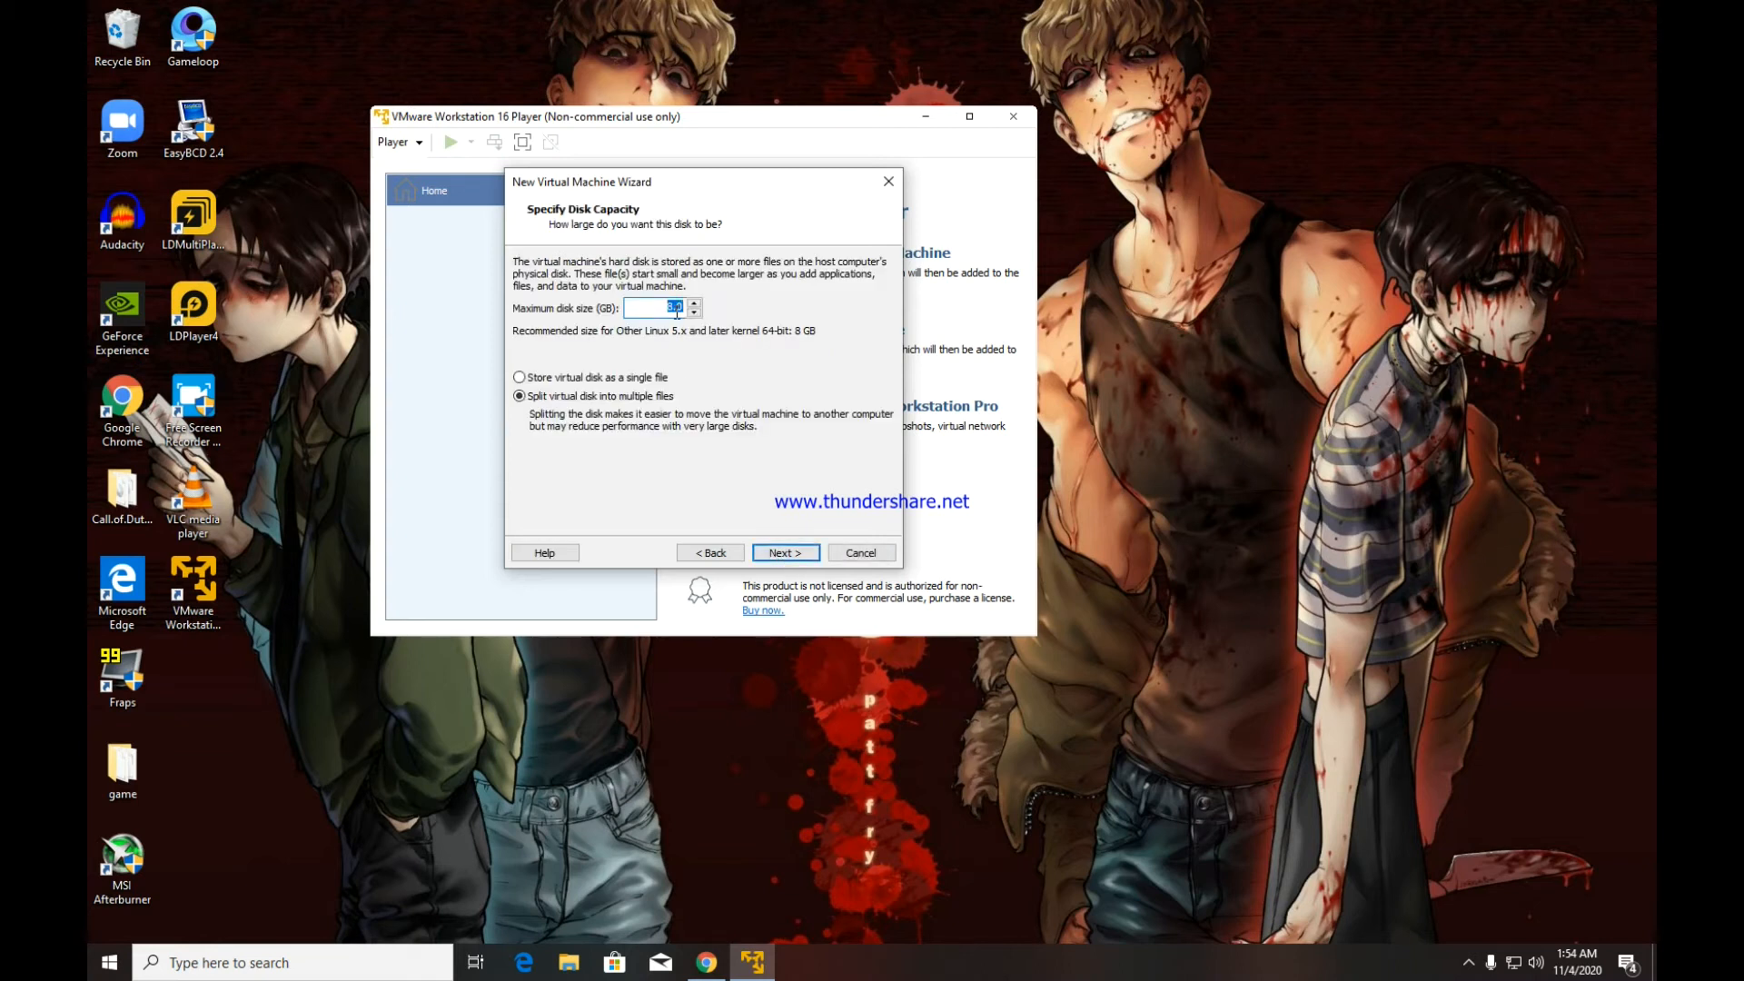
- Set the maximum disk size to 48 GB and store the virtual disk as a single file
click(671, 311)
text(4)
click(520, 379)
click(803, 553)
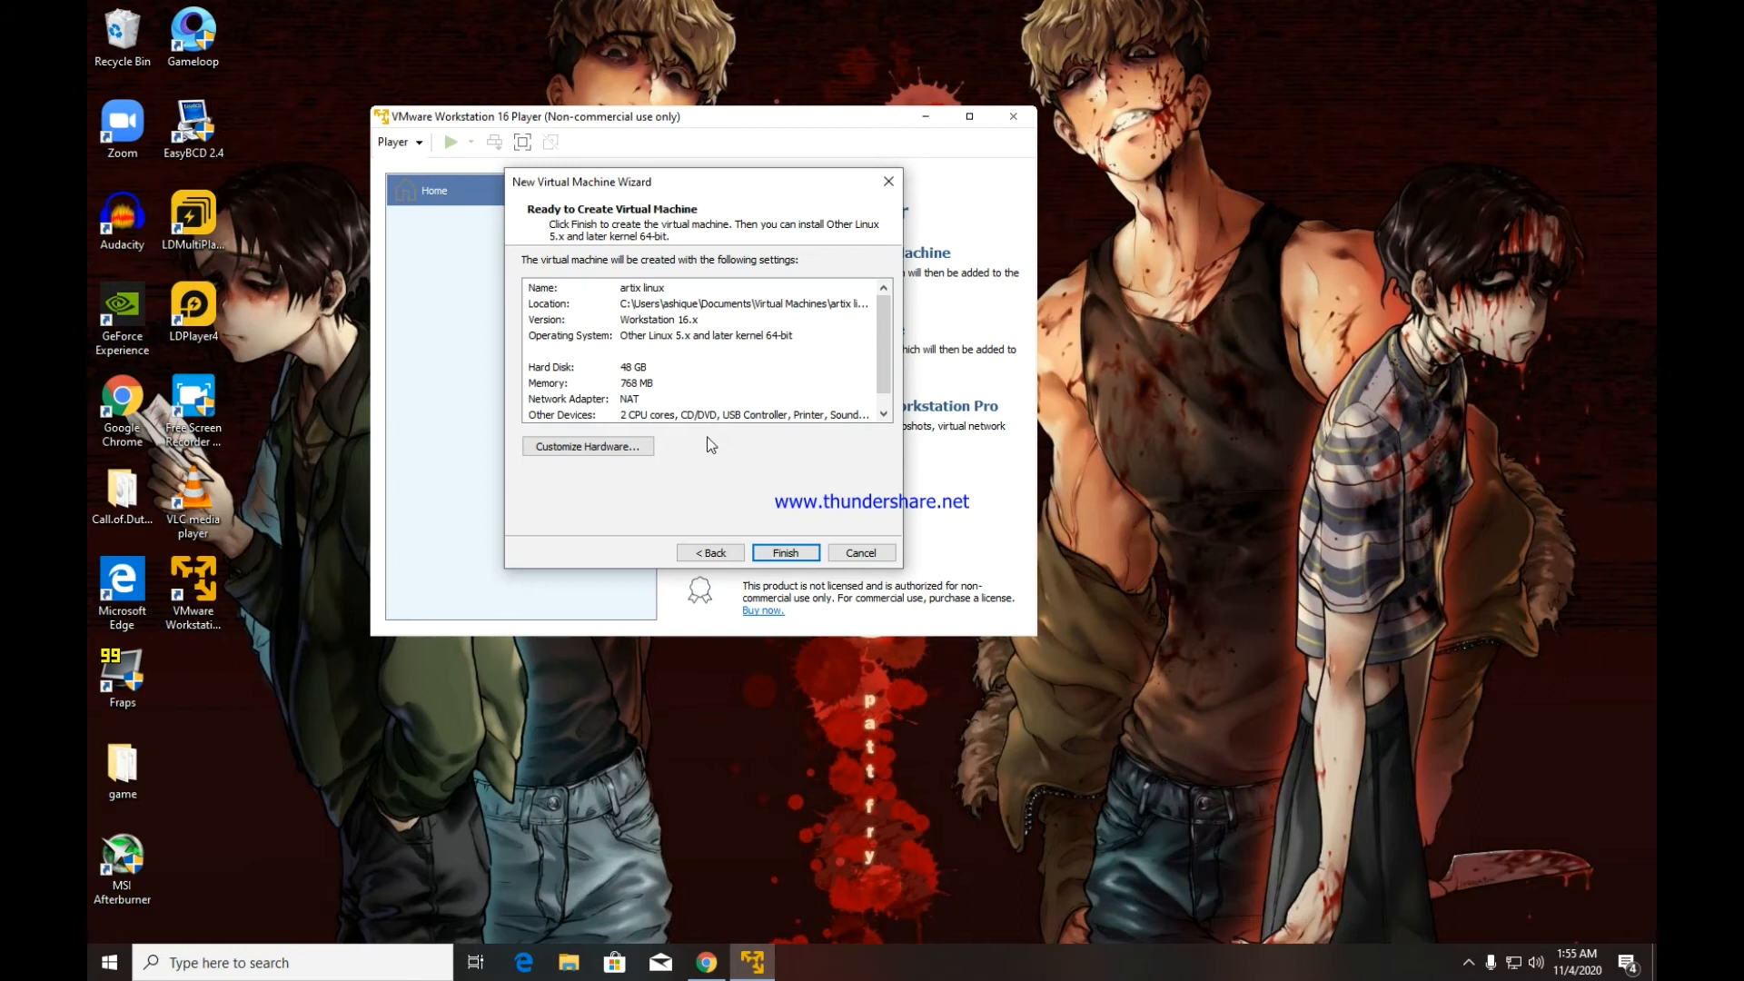
- Customize the virtual machine's hardware with 1912 MB of memory, keeping 2 processor cores
click(625, 450)
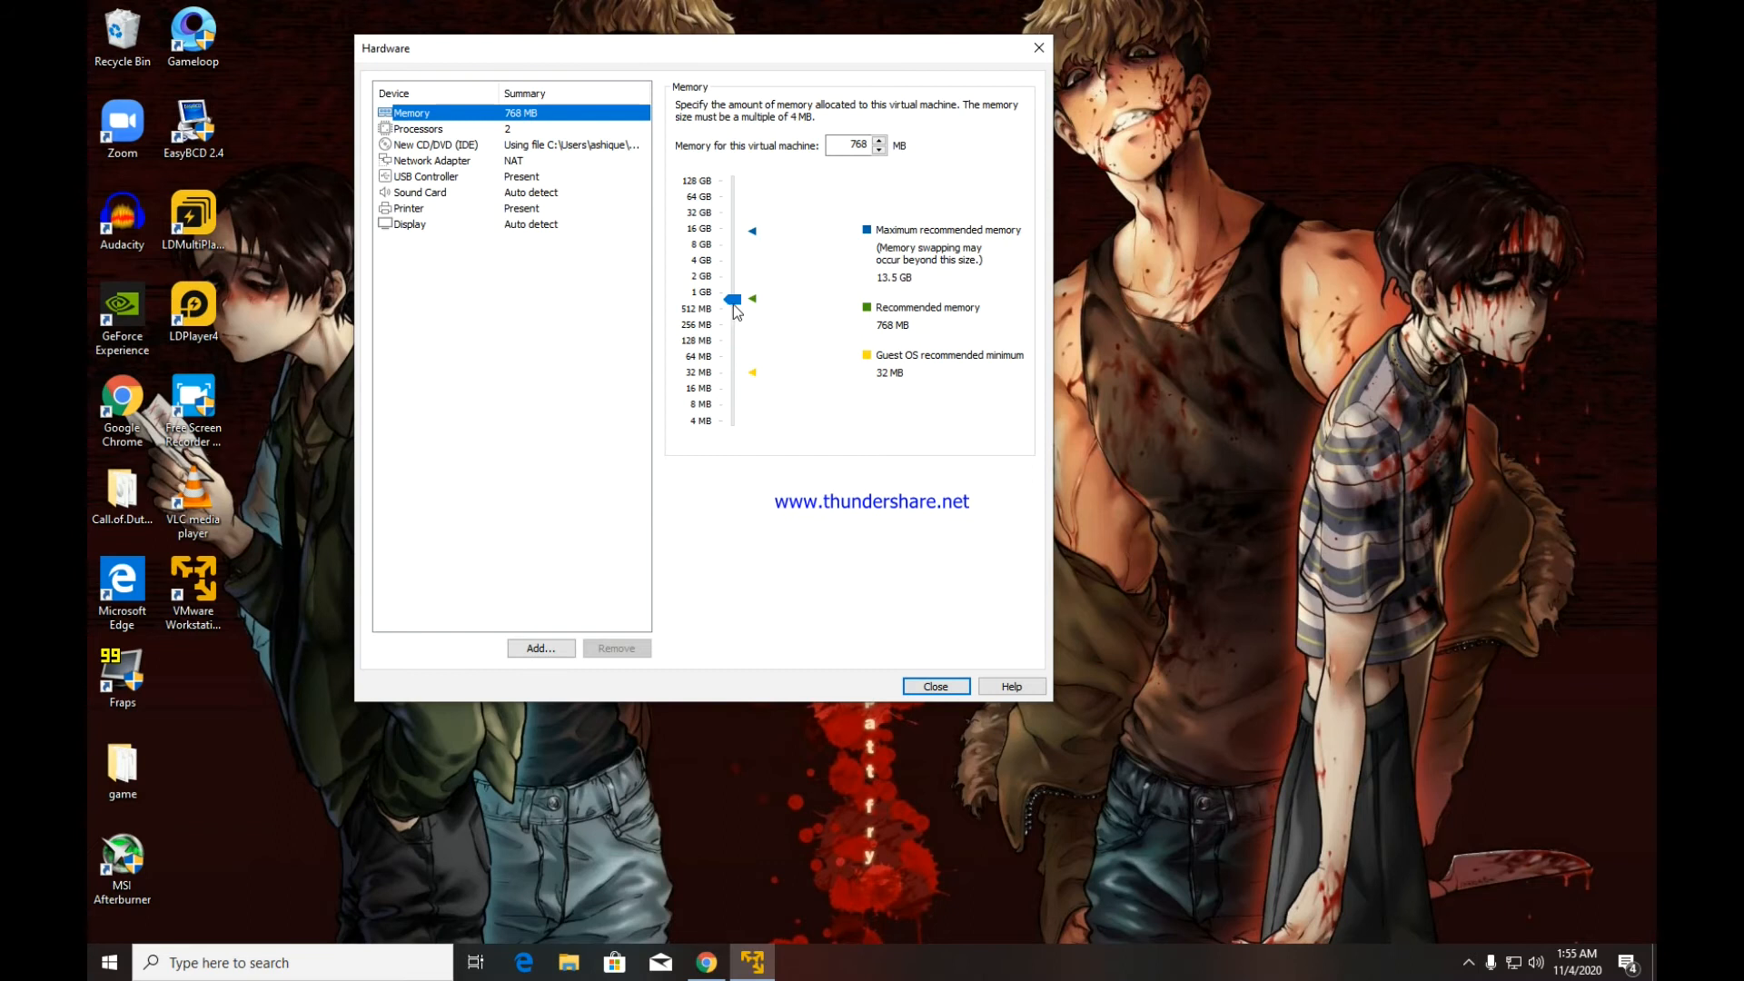
drag(732, 301, 734, 276)
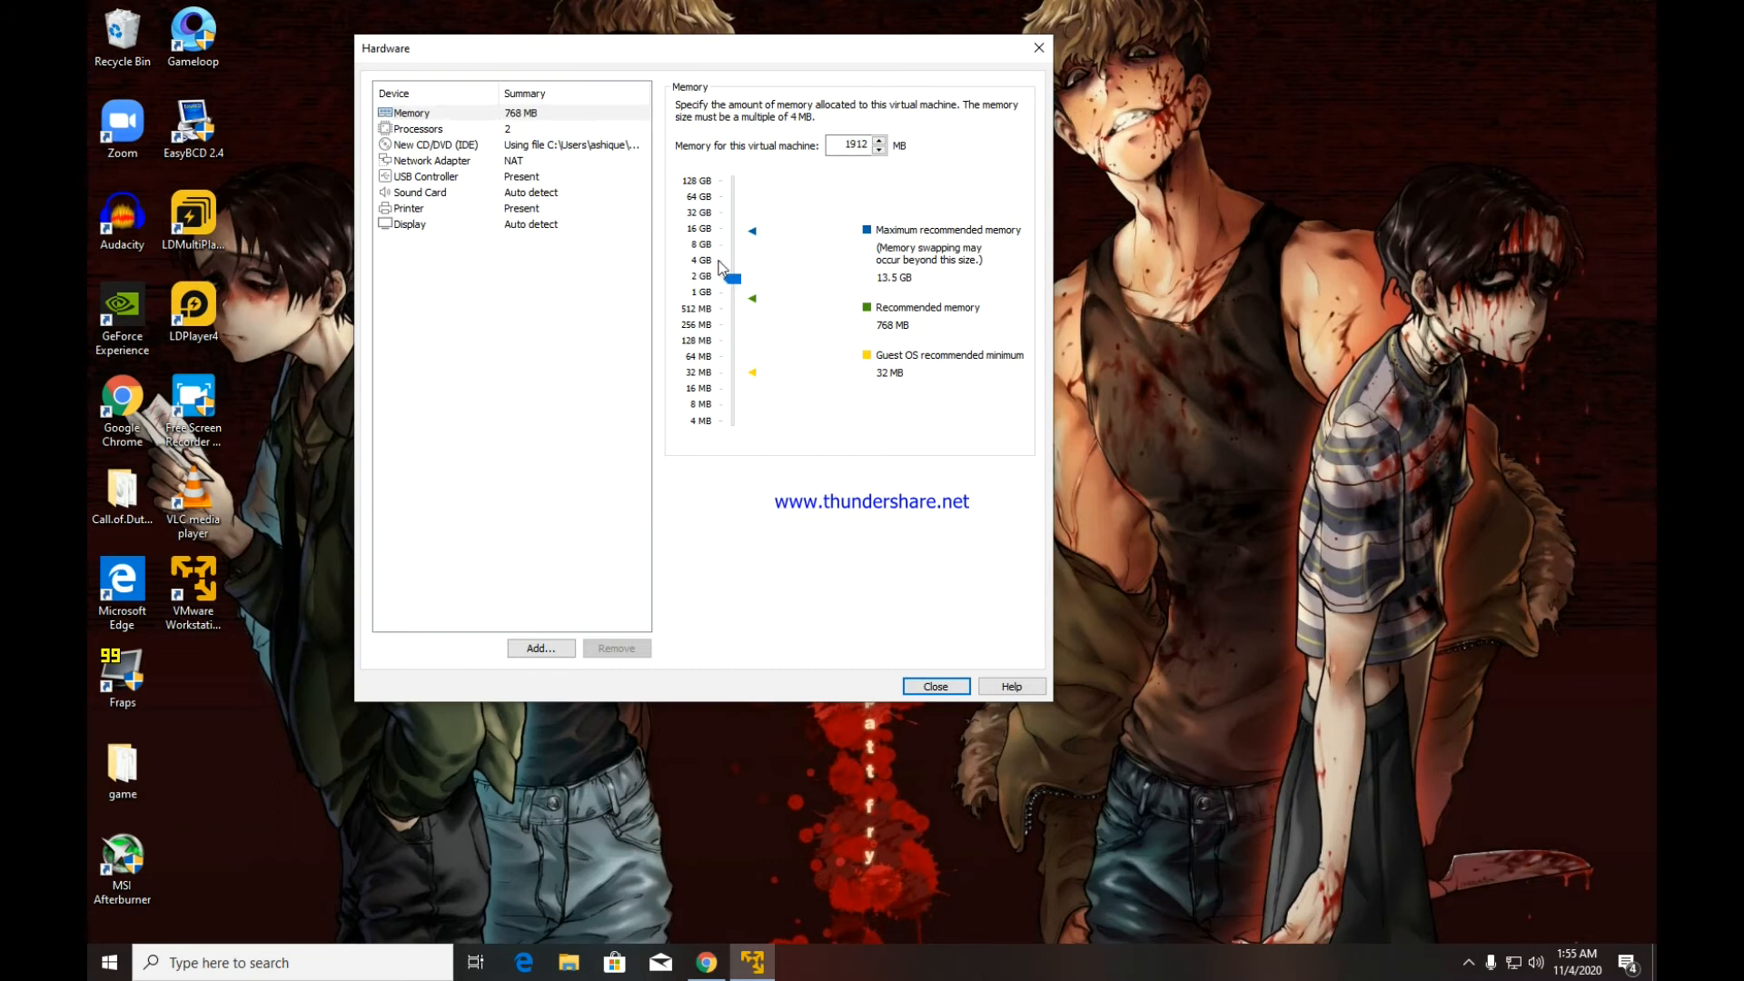
click(468, 131)
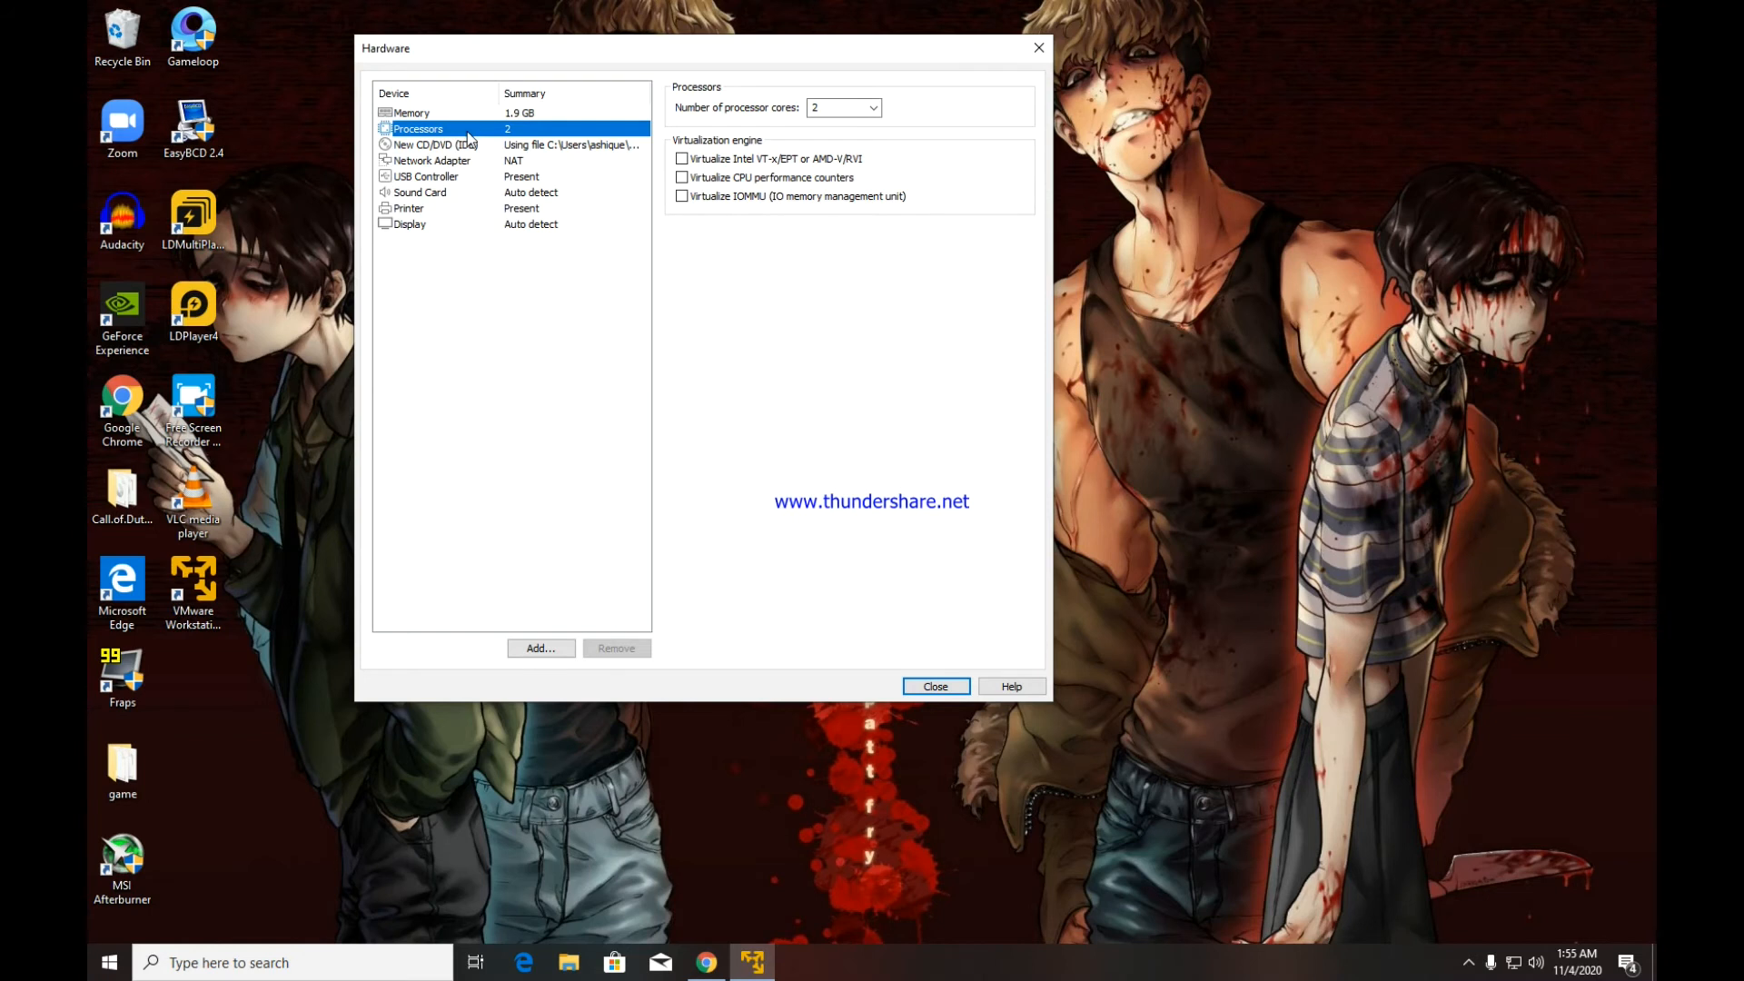
click(853, 109)
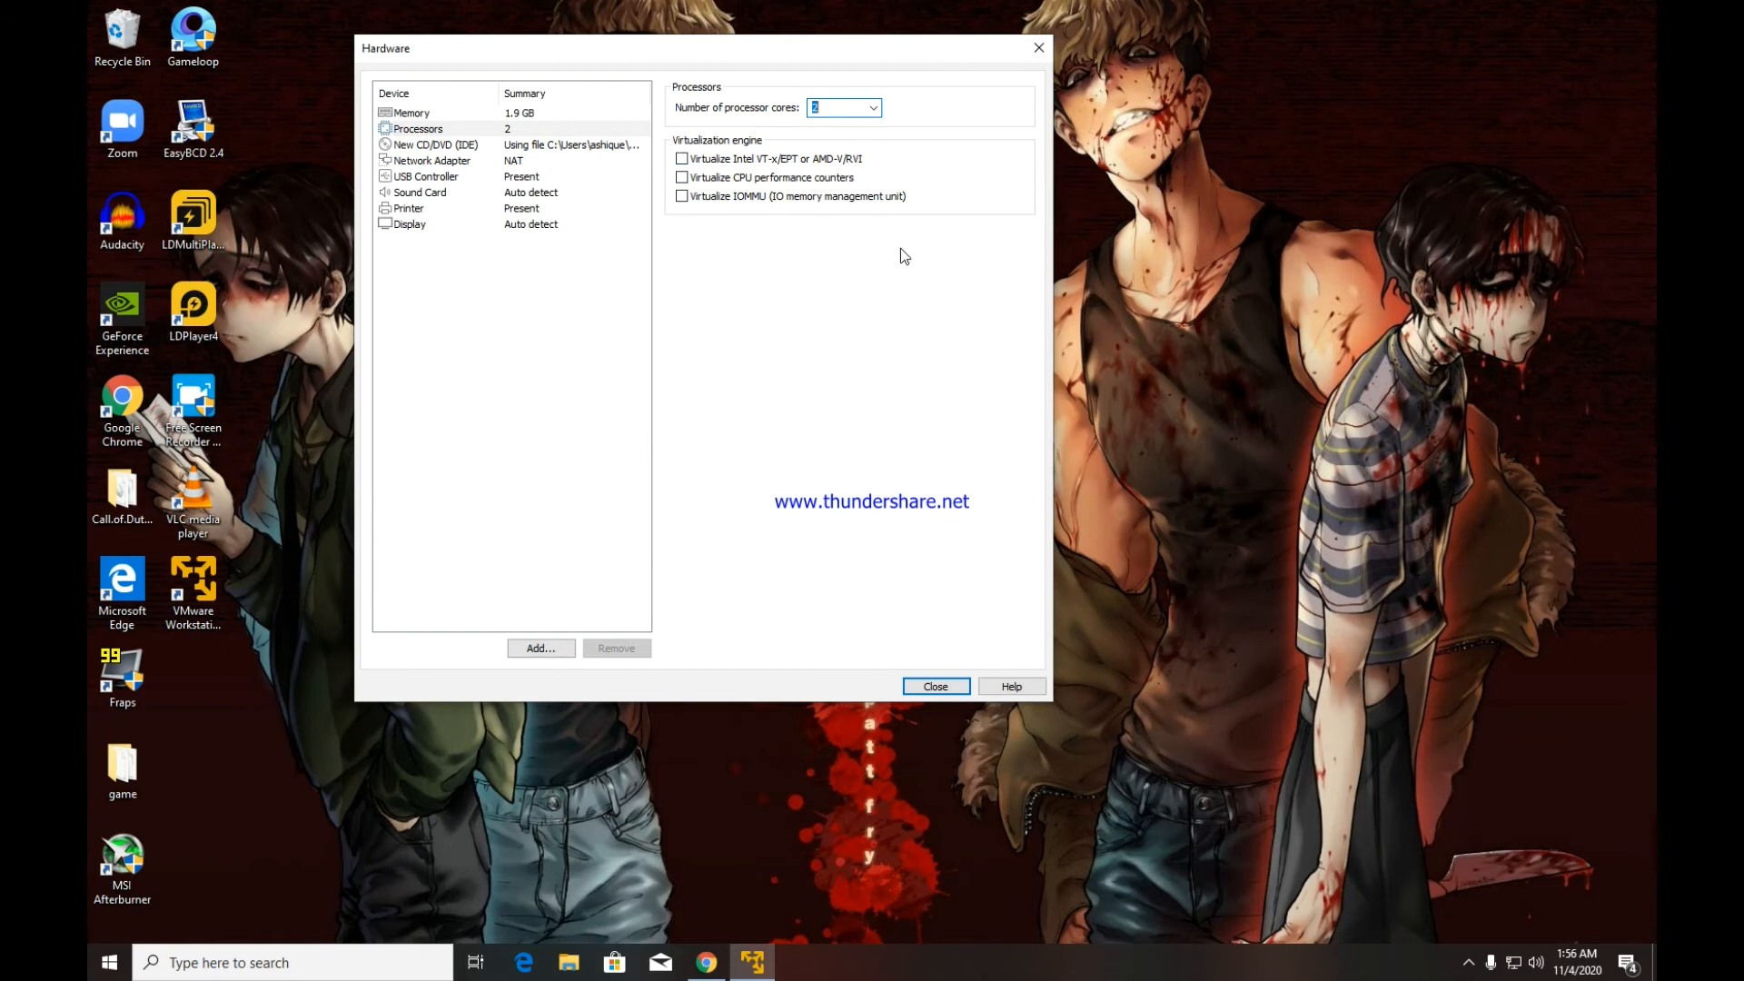
drag(831, 45, 889, 41)
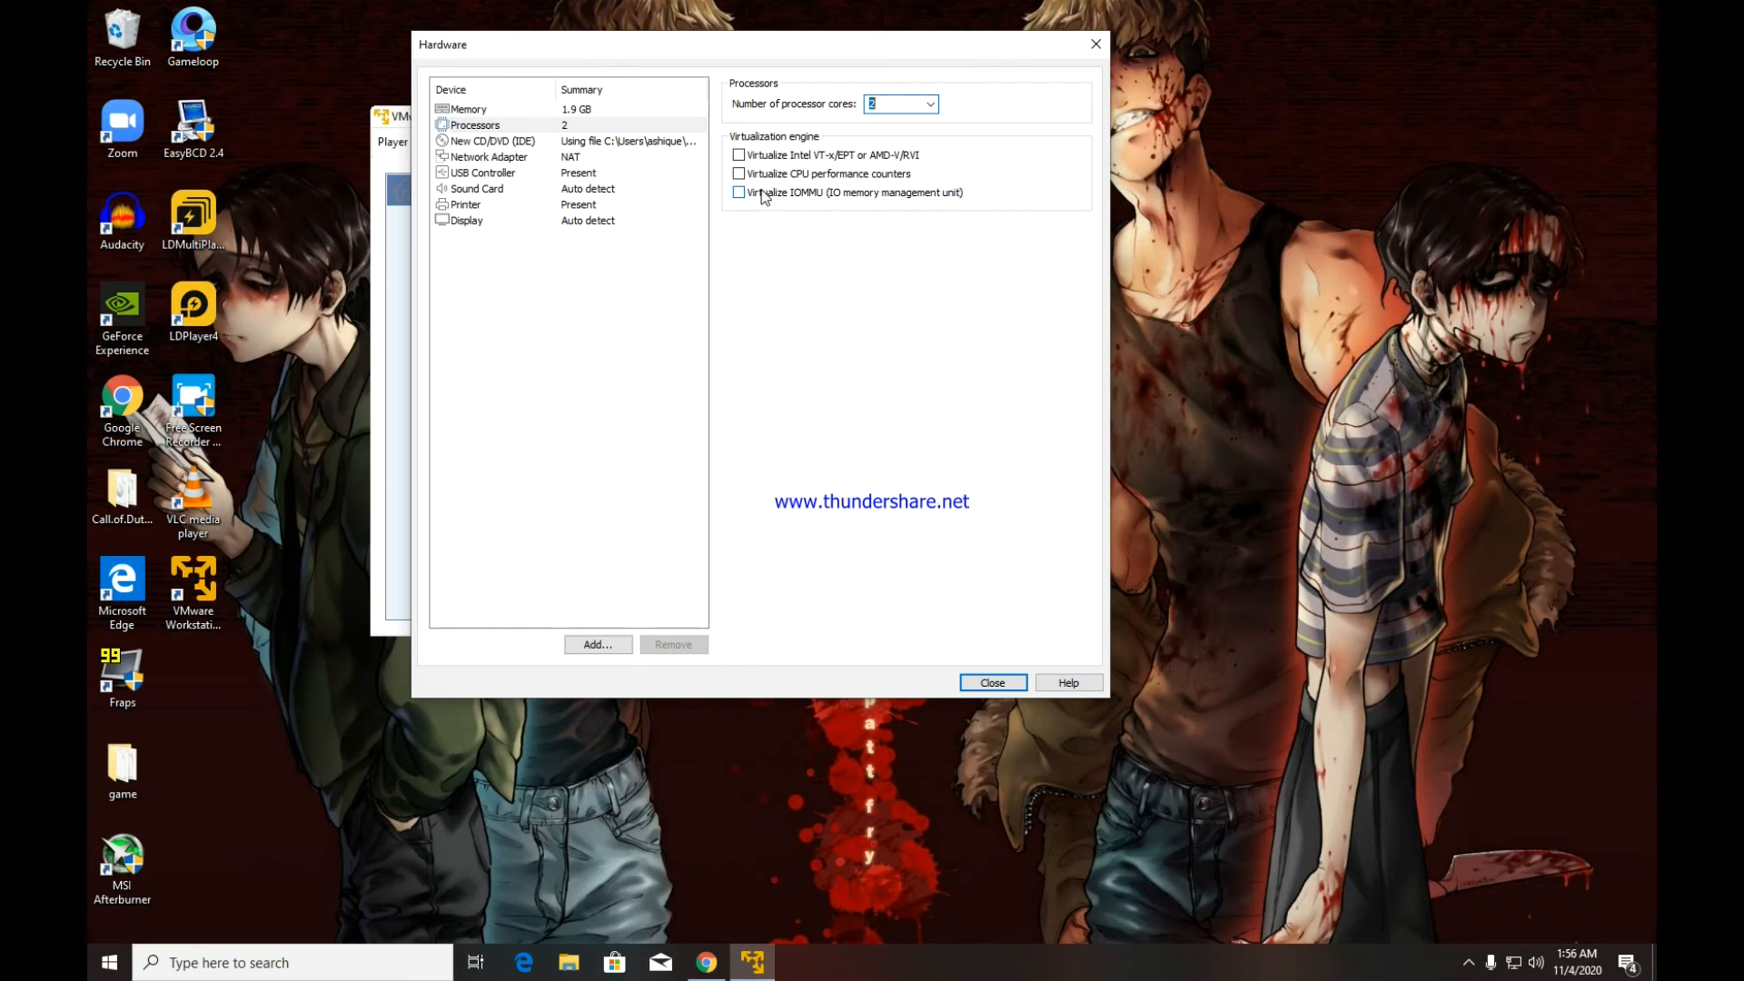
- Check the host CPU's core count and virtualization status in Task Manager, and minimize it to return to the Hardware settings
right_click(1094, 978)
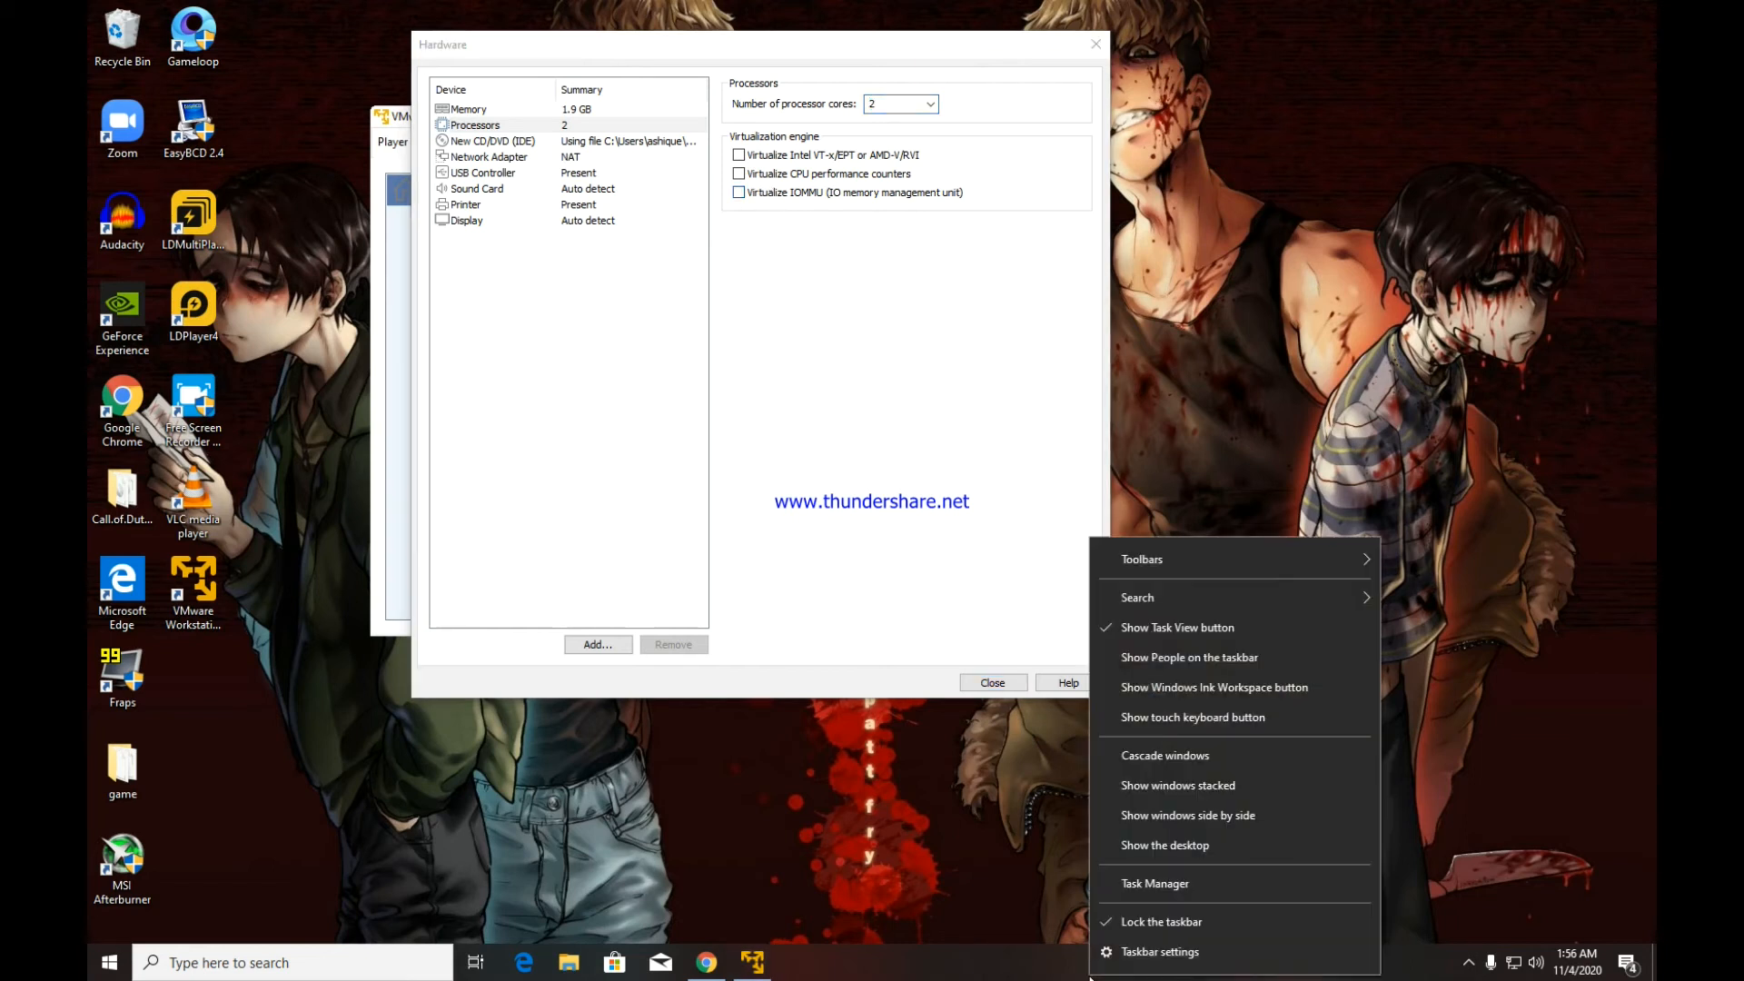
click(1146, 888)
click(895, 130)
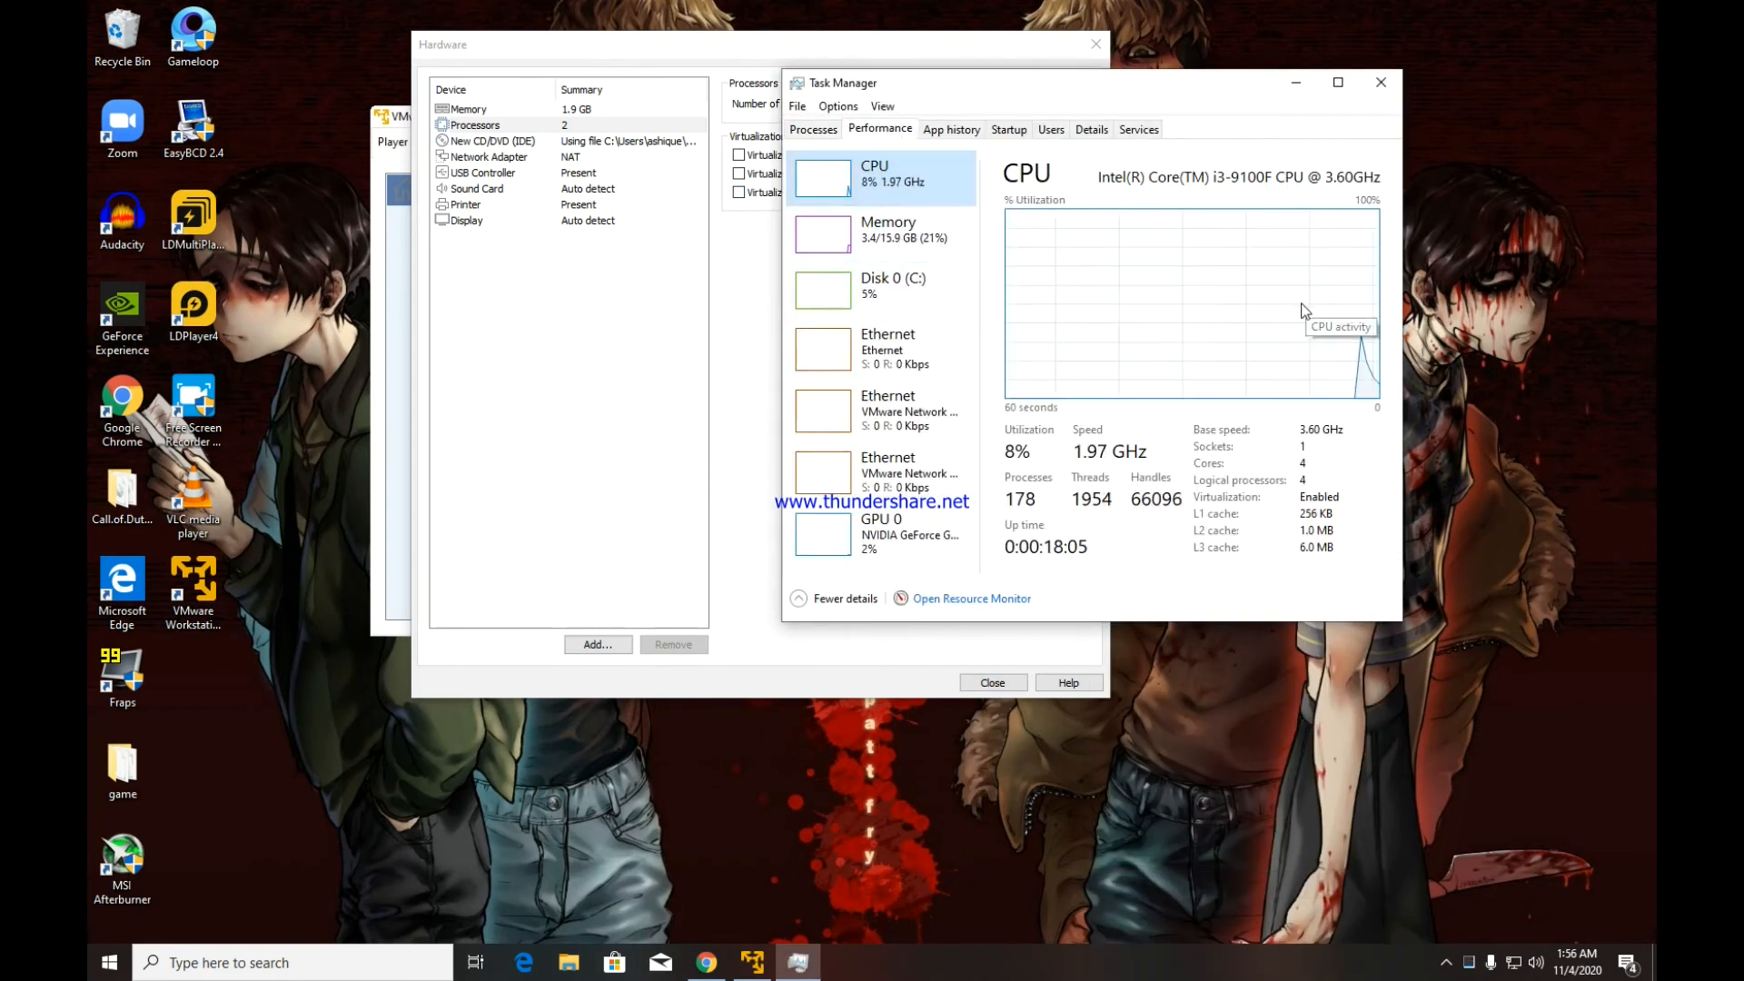
drag(1182, 95, 1377, 246)
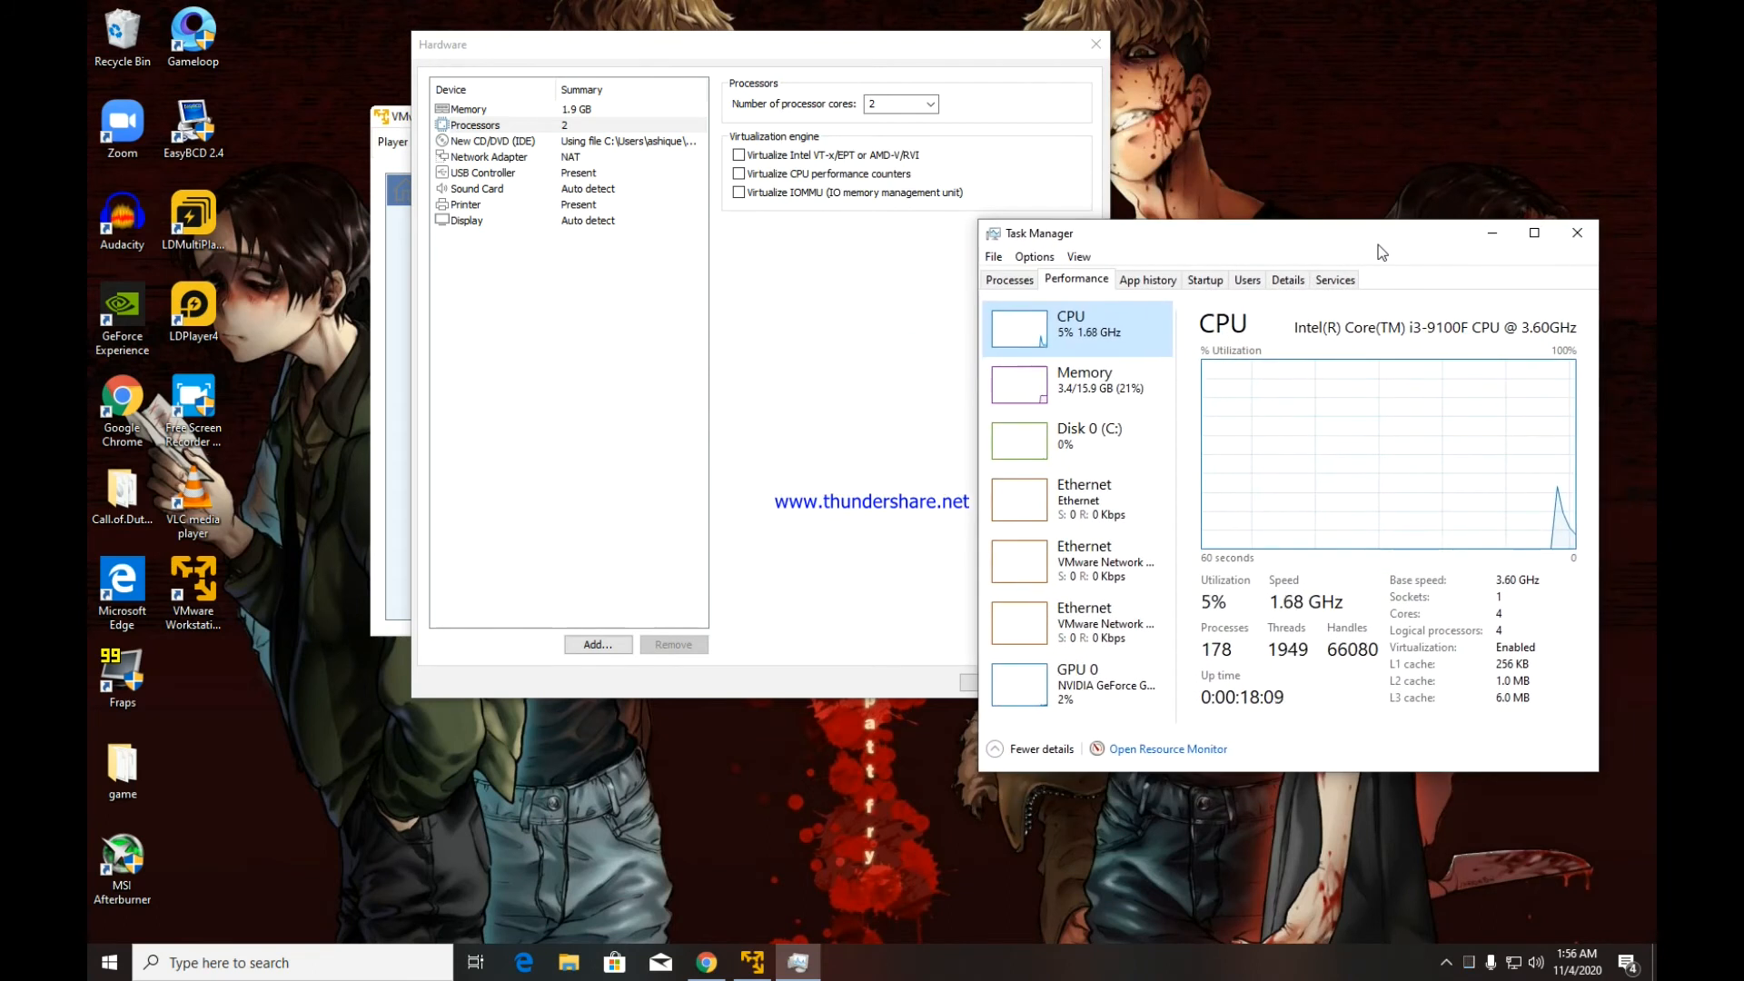
click(1441, 647)
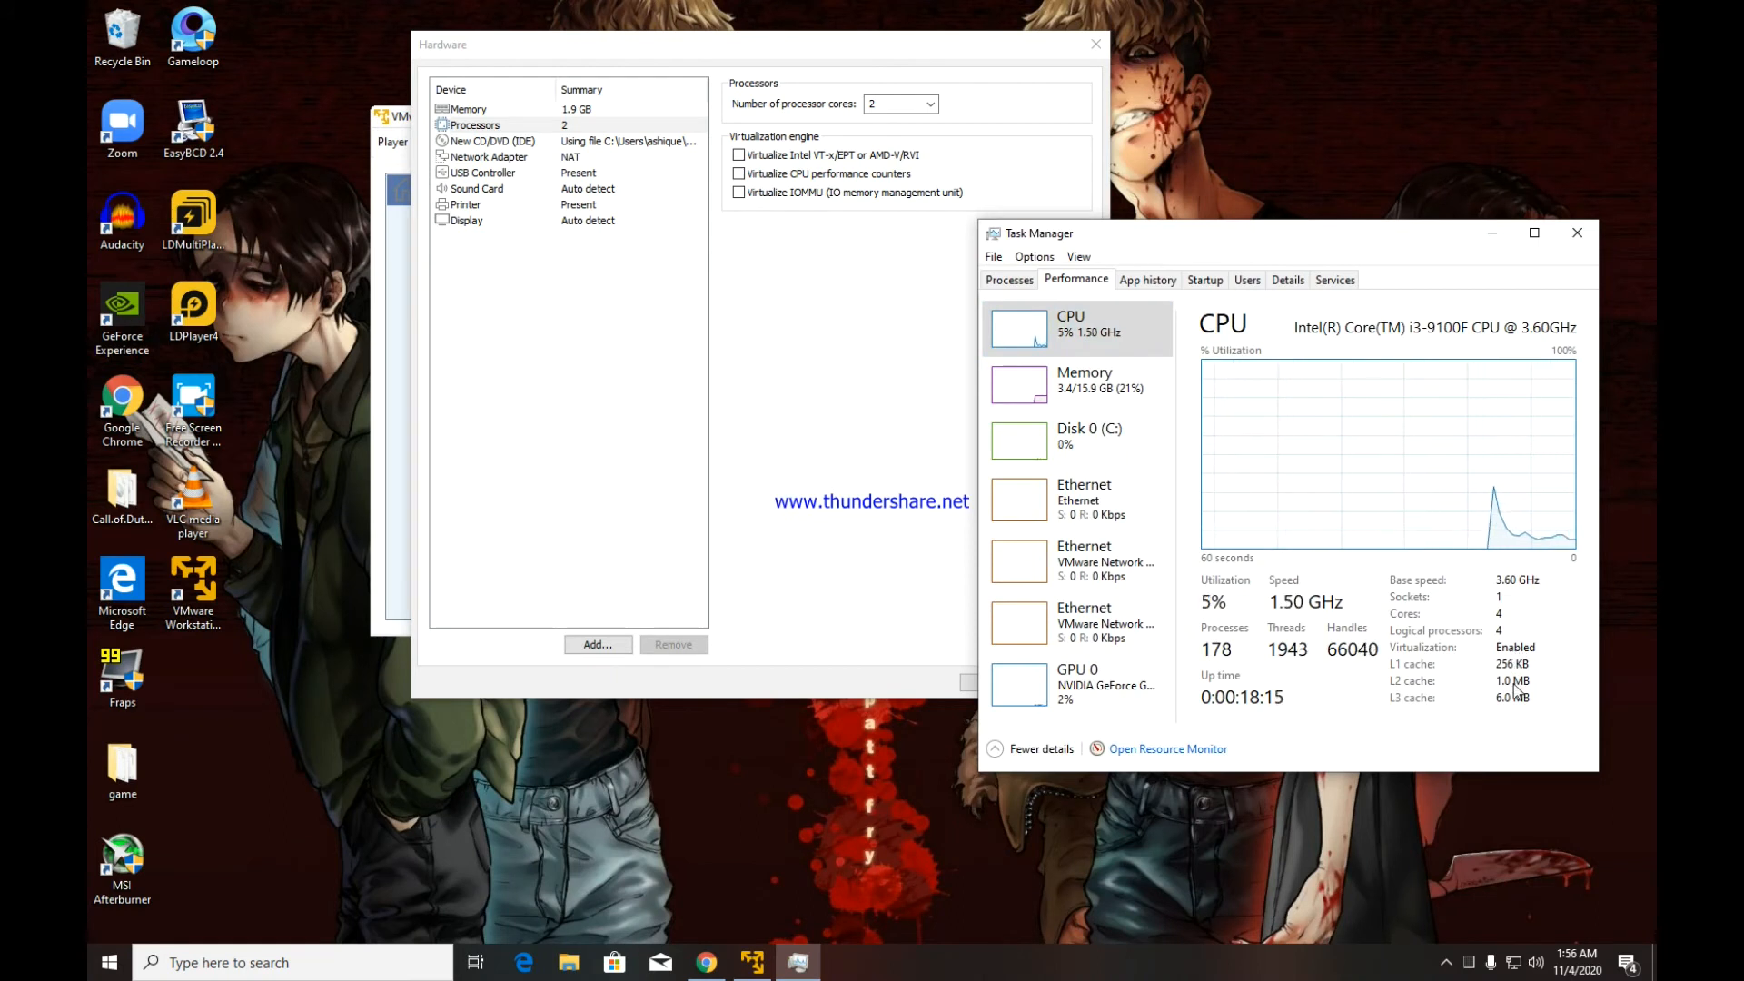
click(1490, 238)
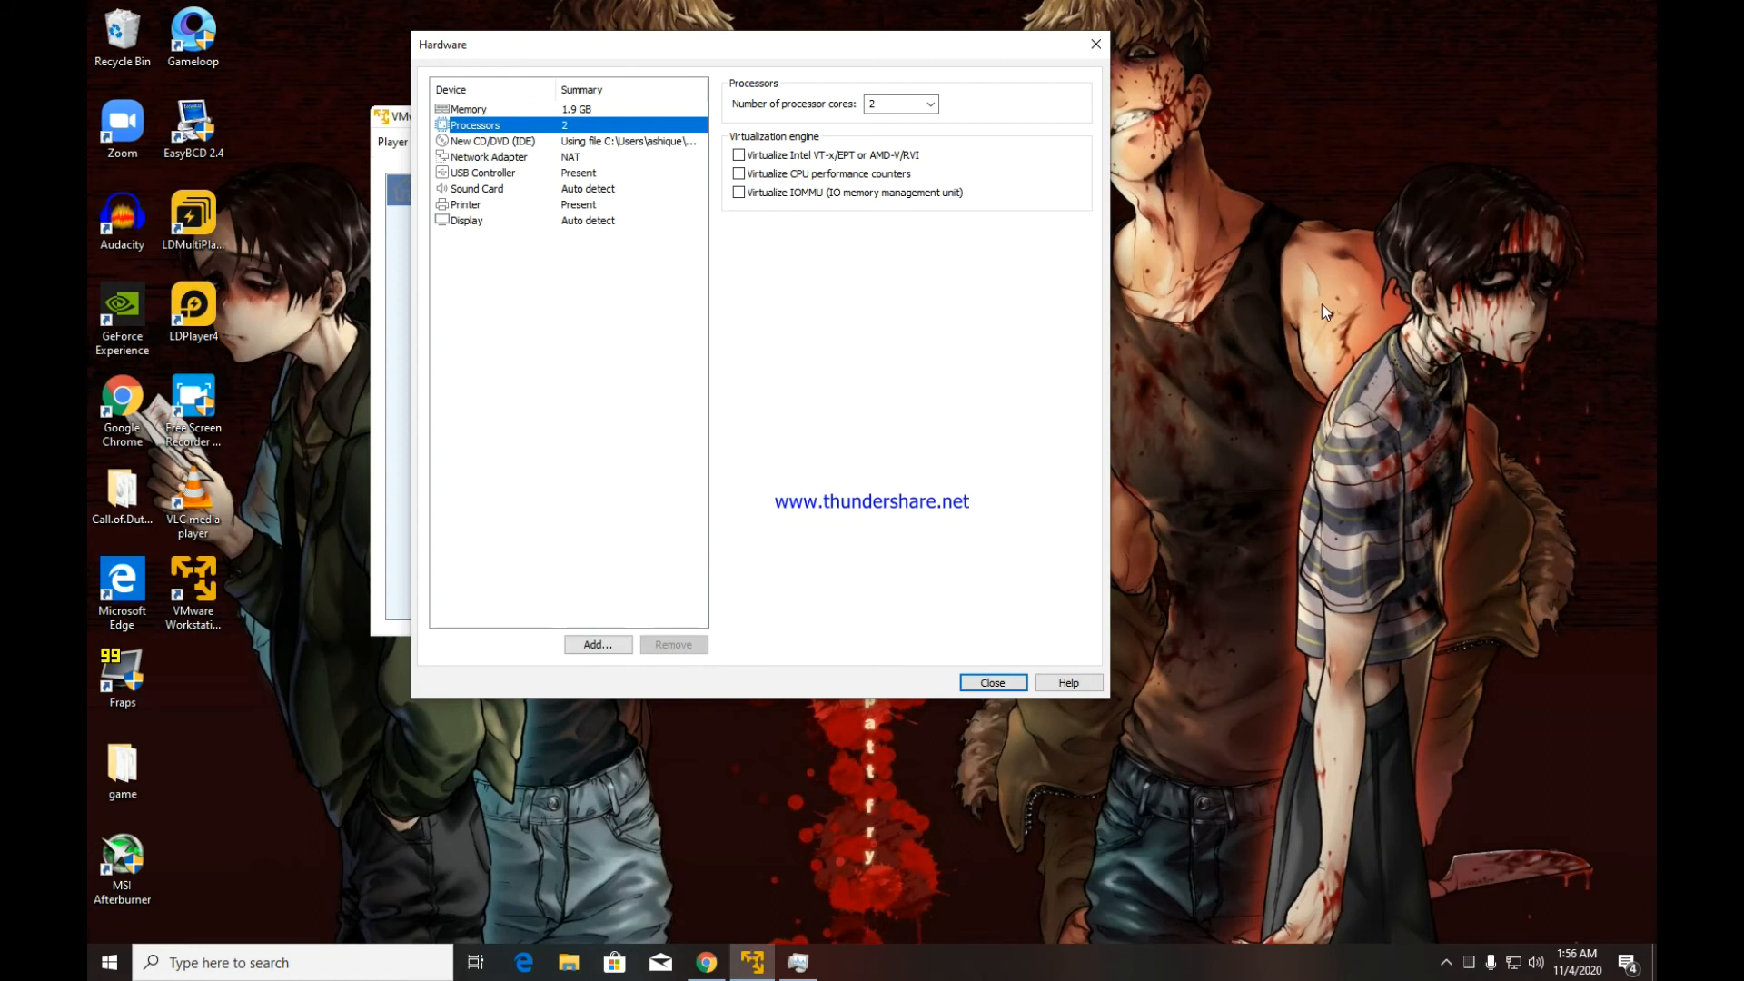
- Enable Intel VT-x/EPT or AMD-V/RVI, CPU performance counter and IOMMU virtualization for the virtual machine's processors
click(739, 154)
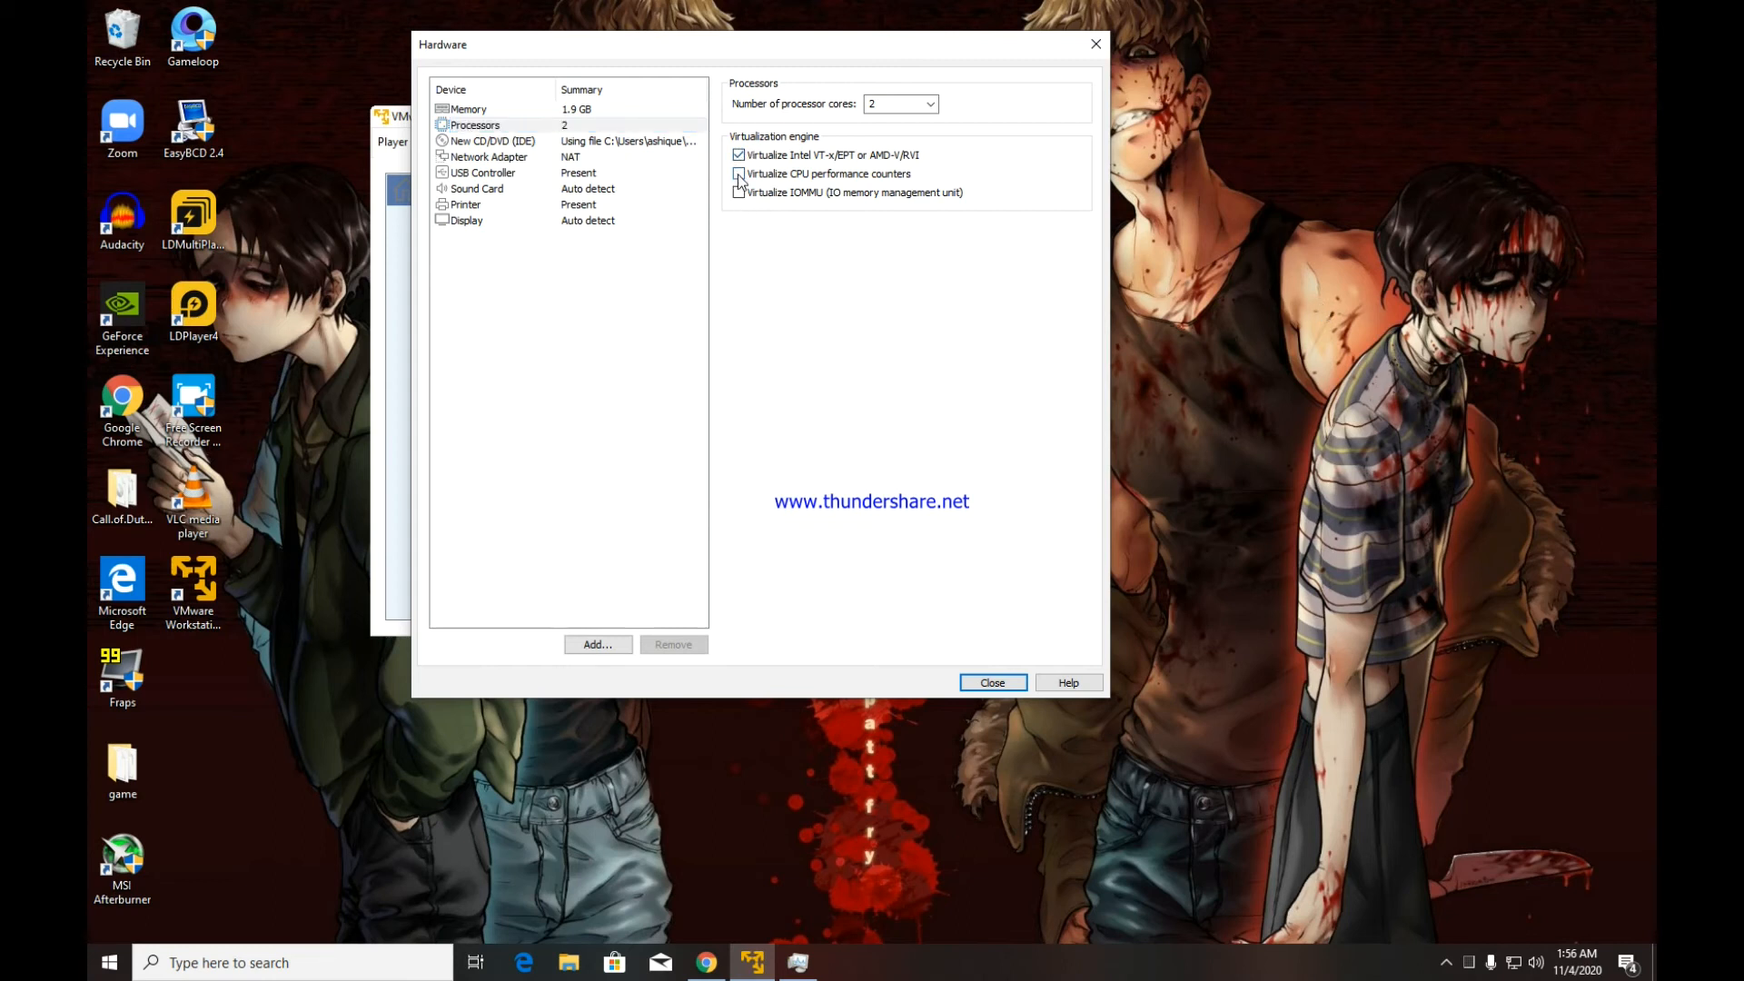
click(739, 173)
click(738, 192)
- Review the virtual machine's CD/DVD, network adapter and USB controller settings, keeping USB 2.0 compatibility
click(559, 142)
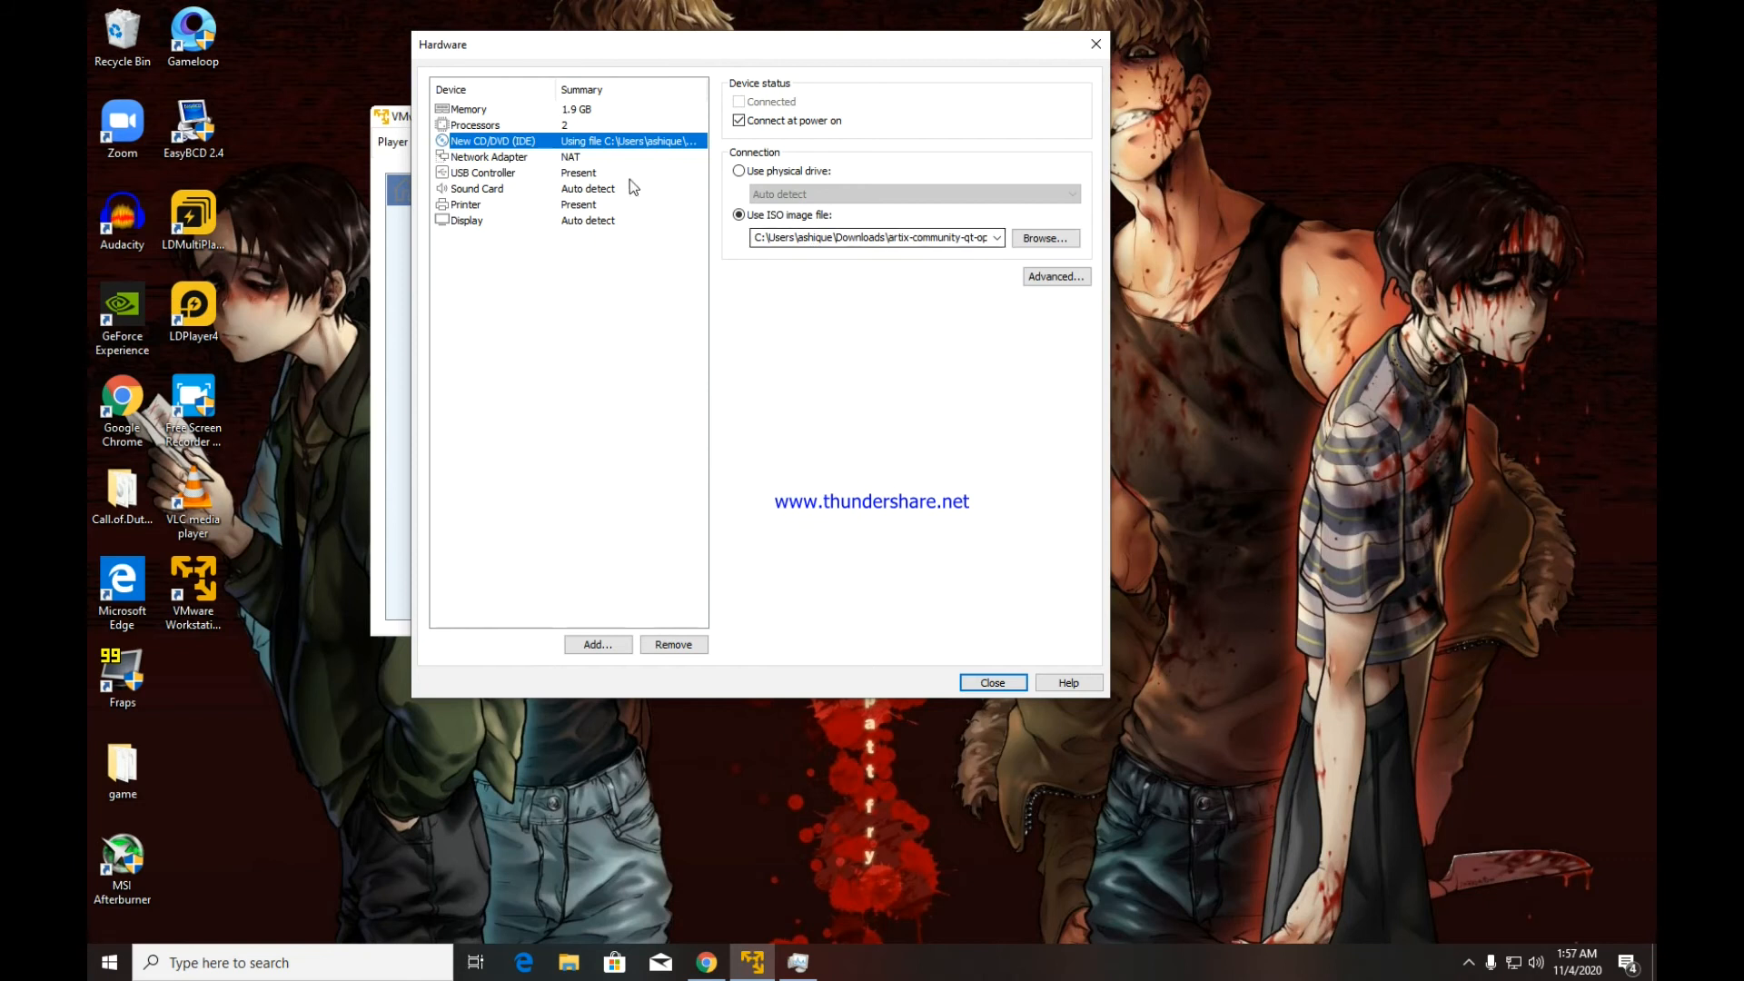
click(533, 157)
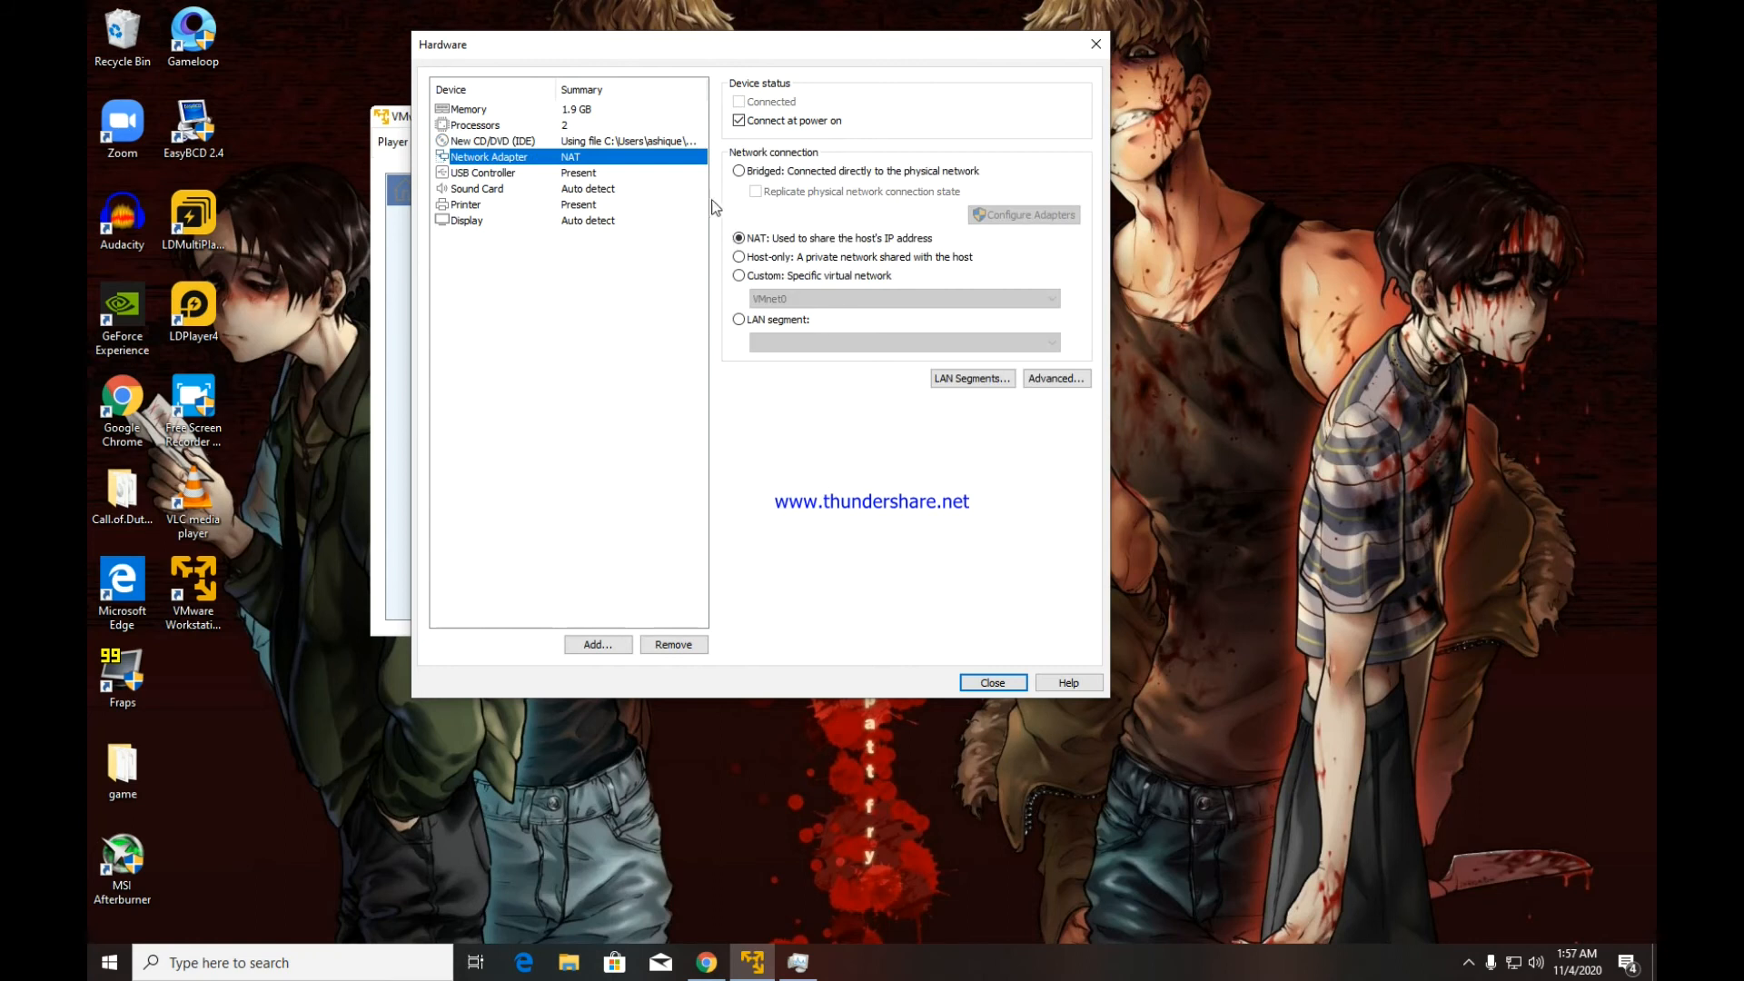
click(598, 175)
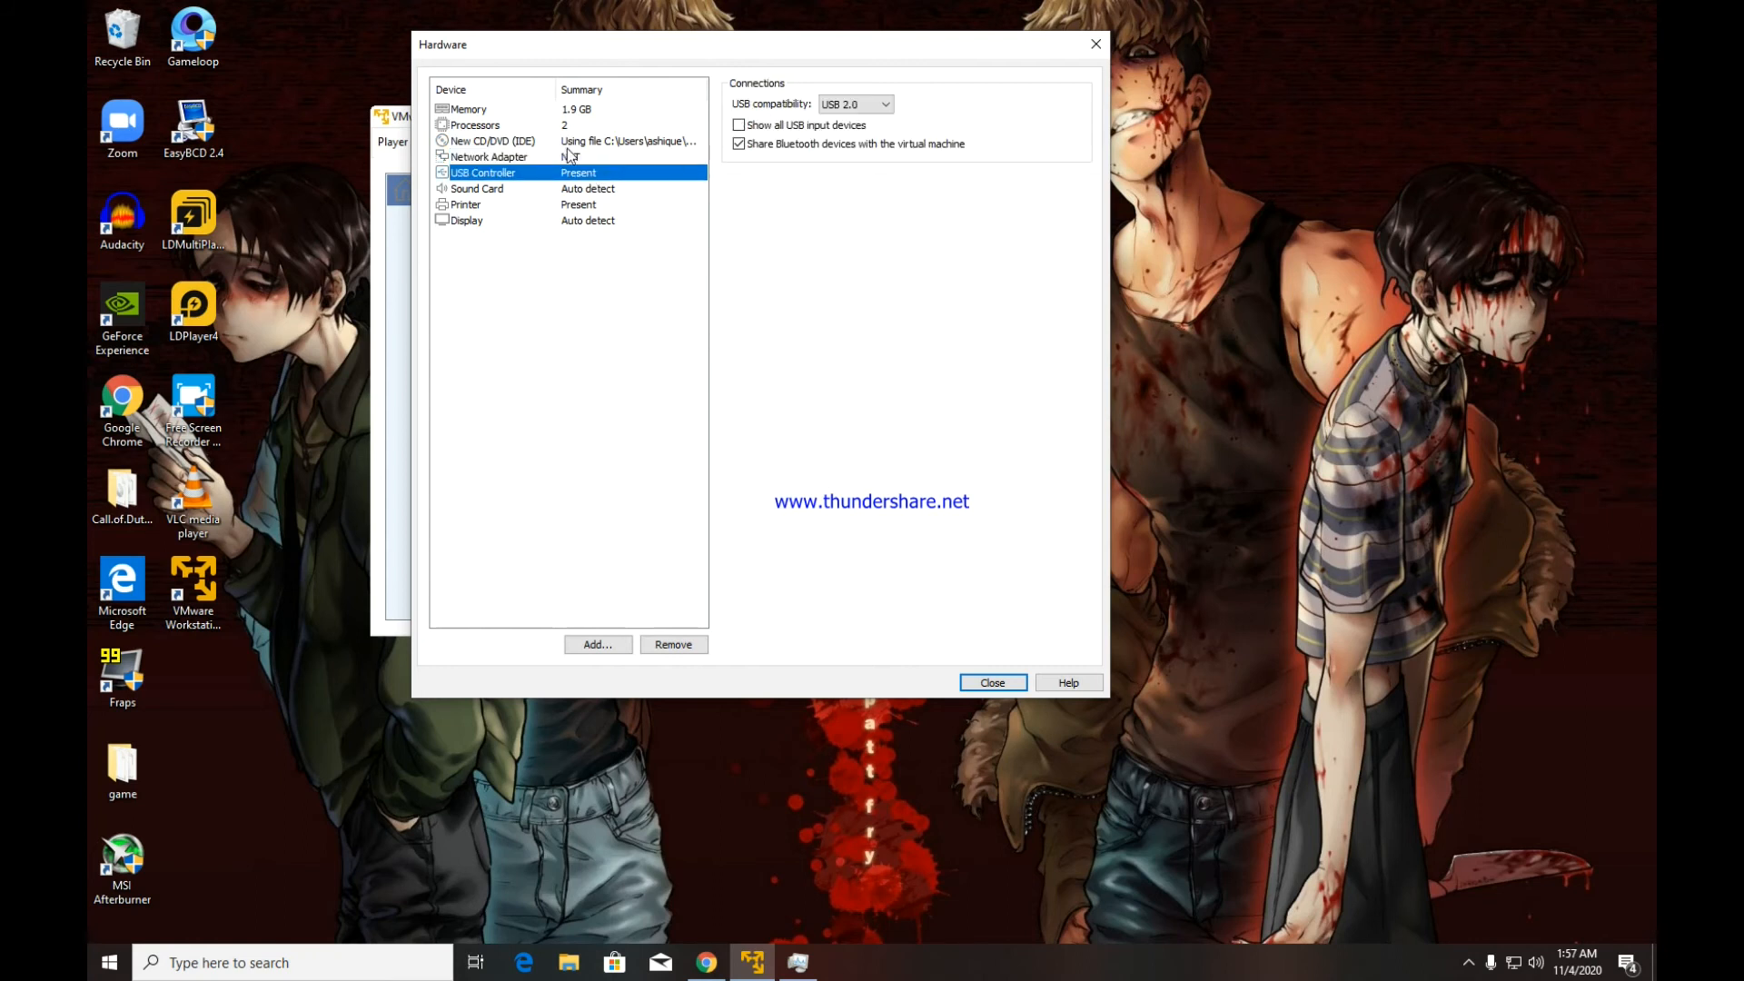
click(879, 104)
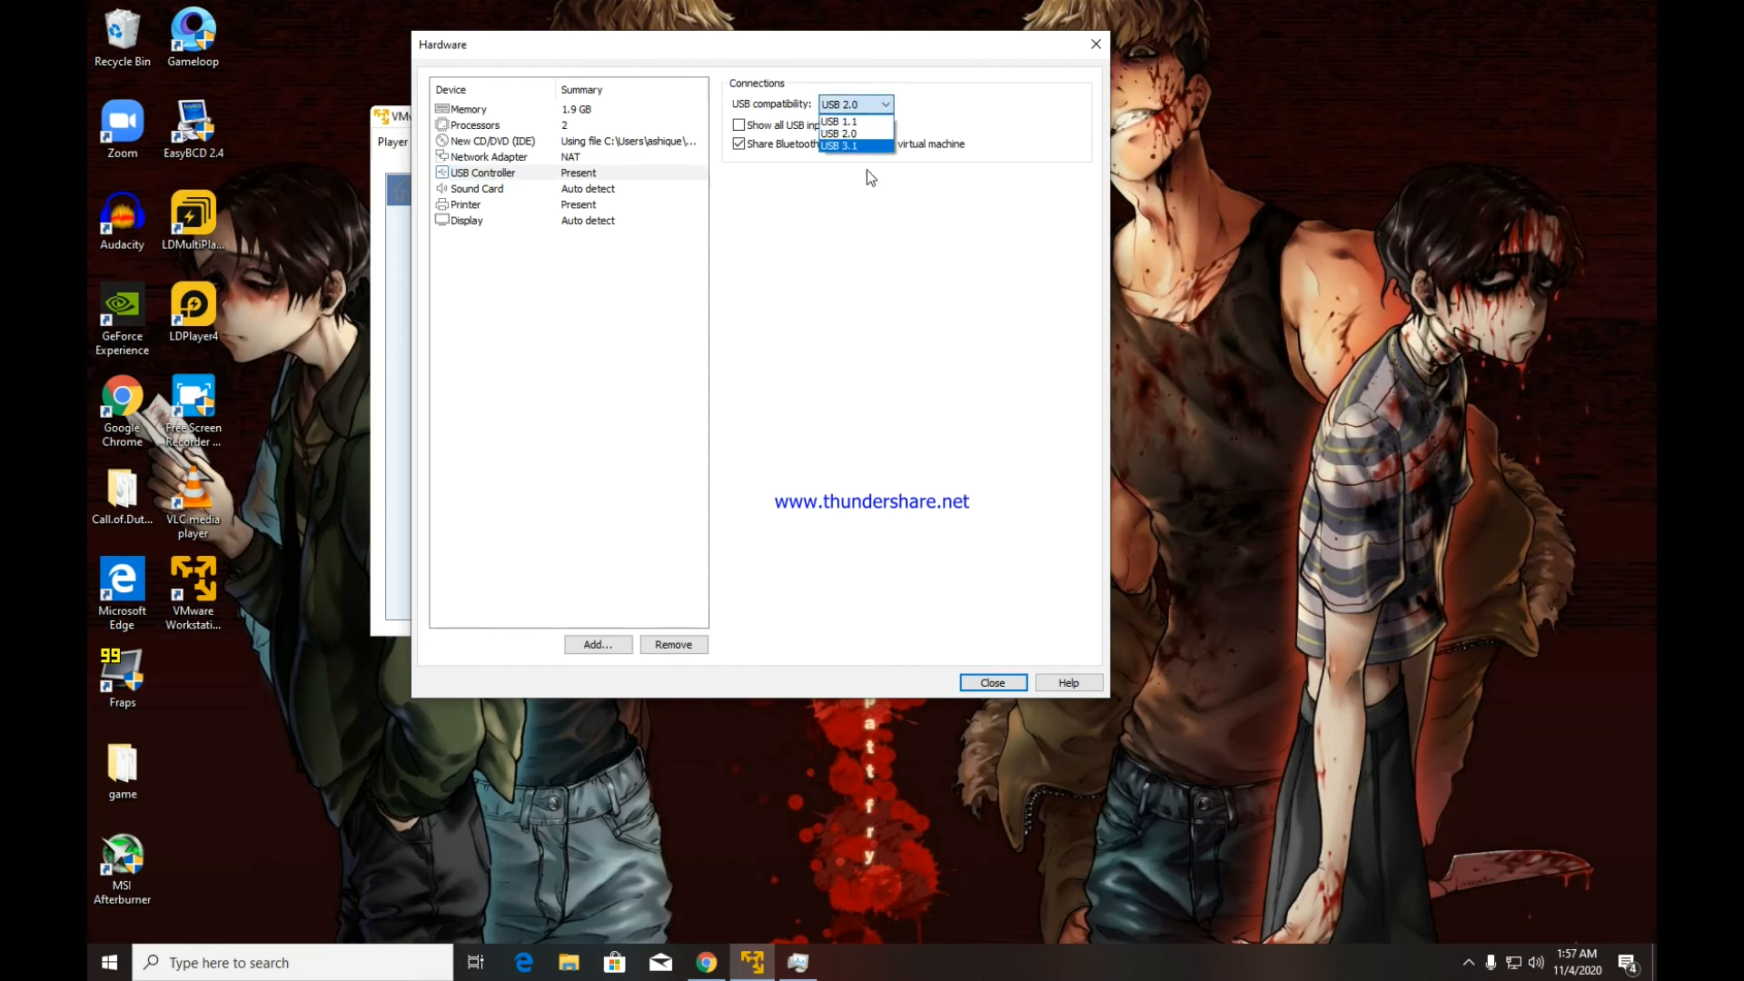
click(859, 134)
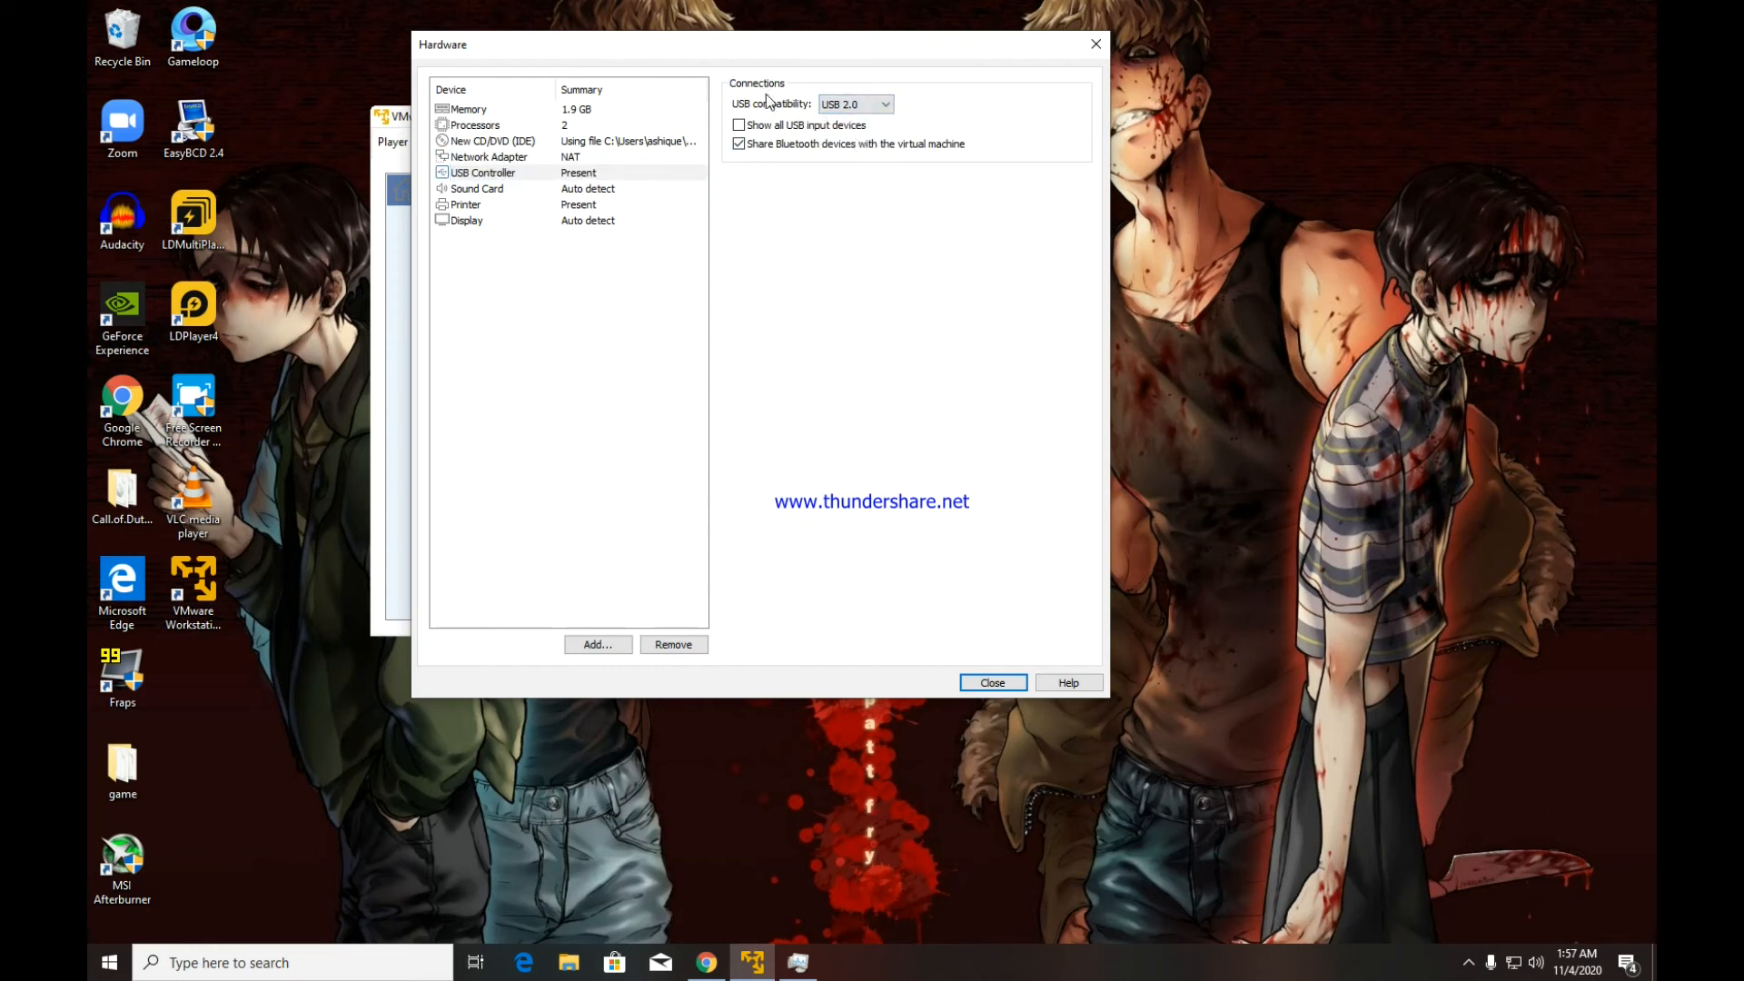
- Review the sound card and printer settings, and enable Accelerate 3D graphics for the display
click(554, 191)
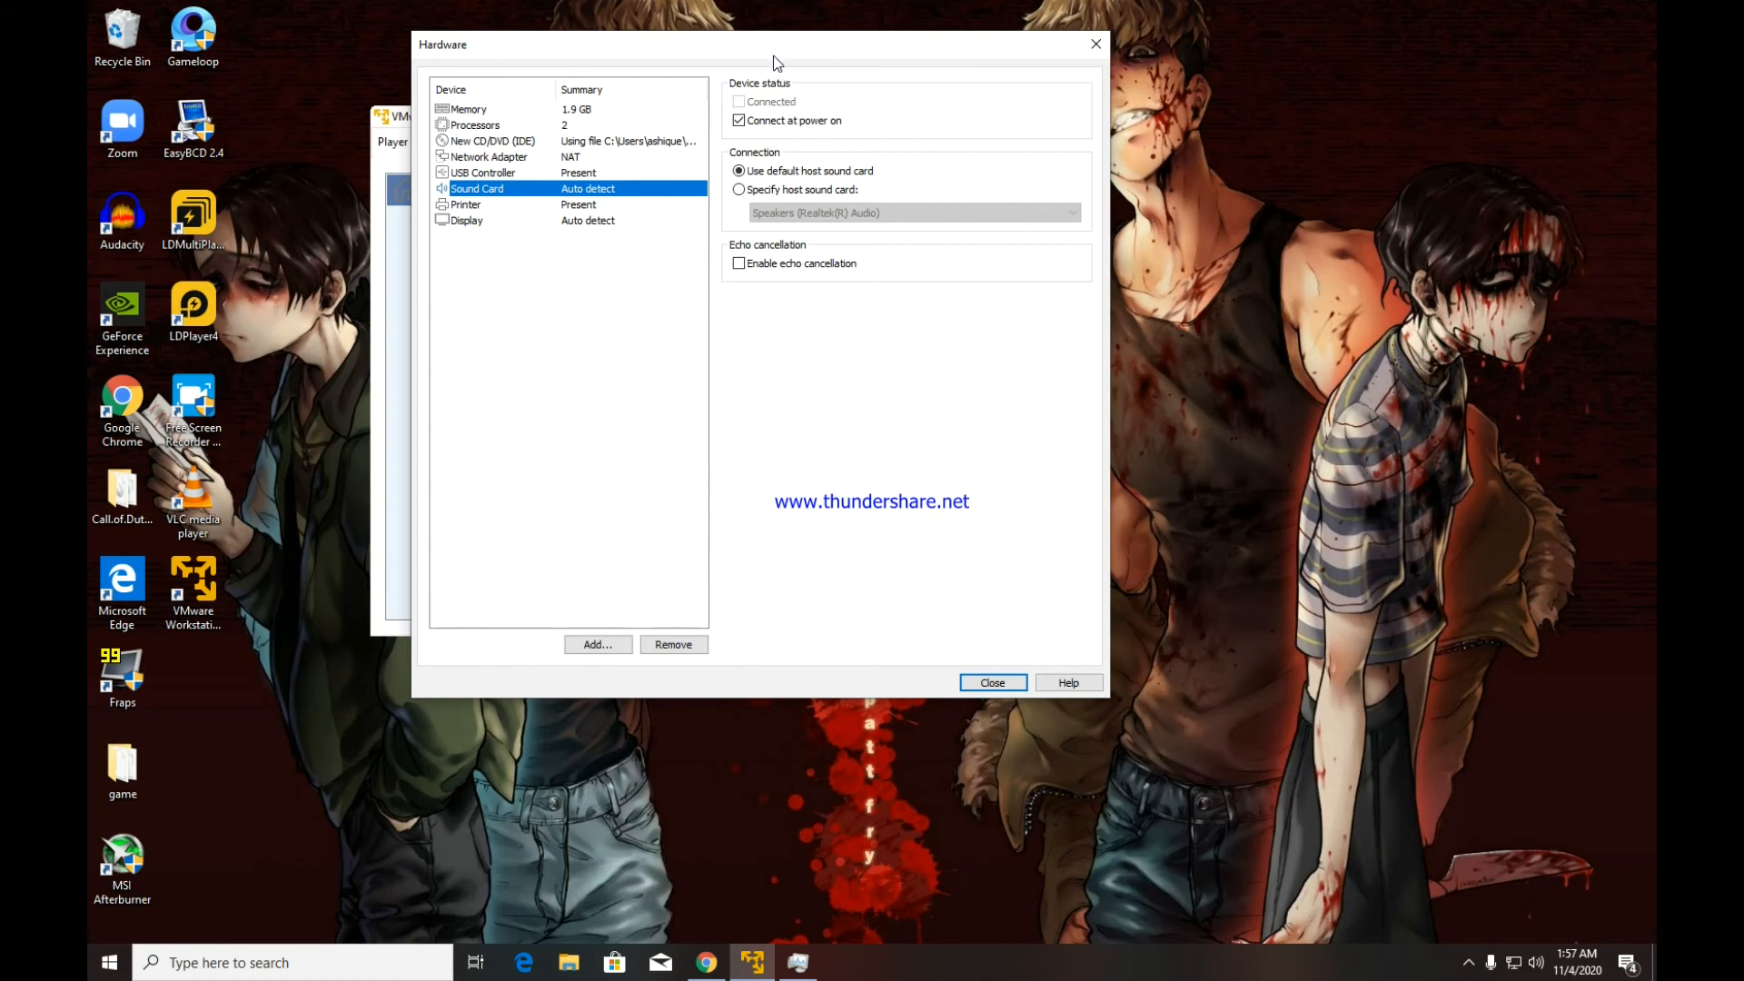
click(582, 205)
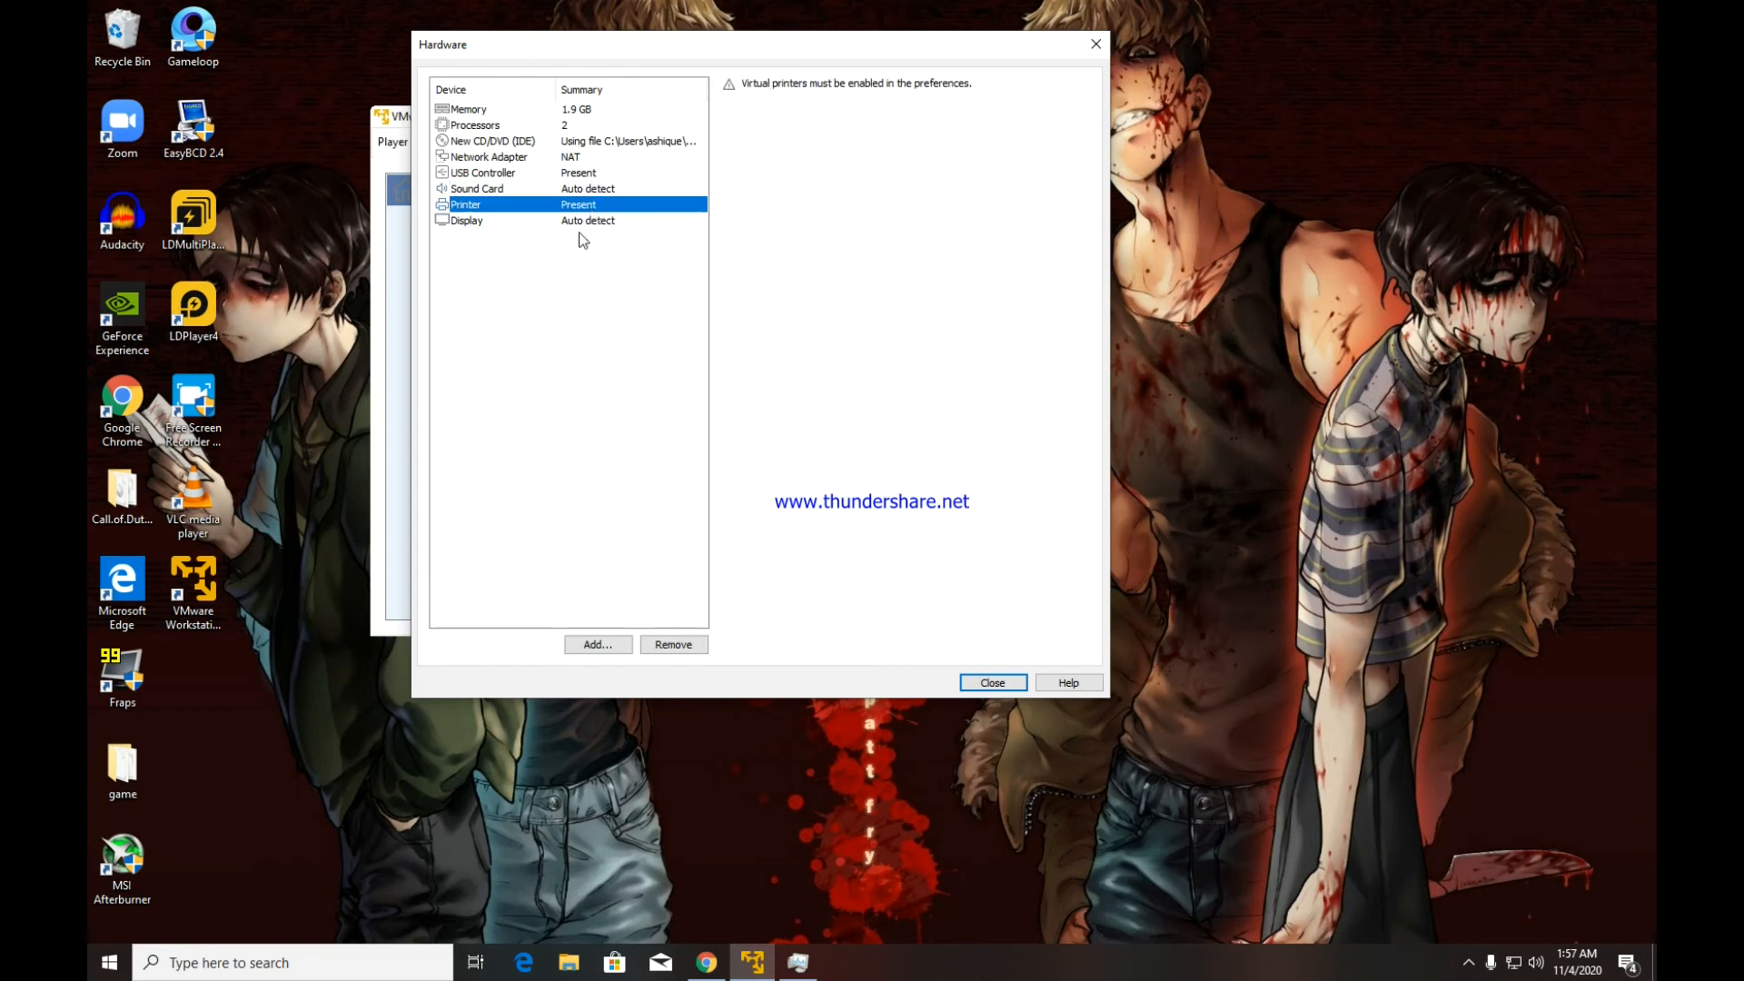
click(577, 223)
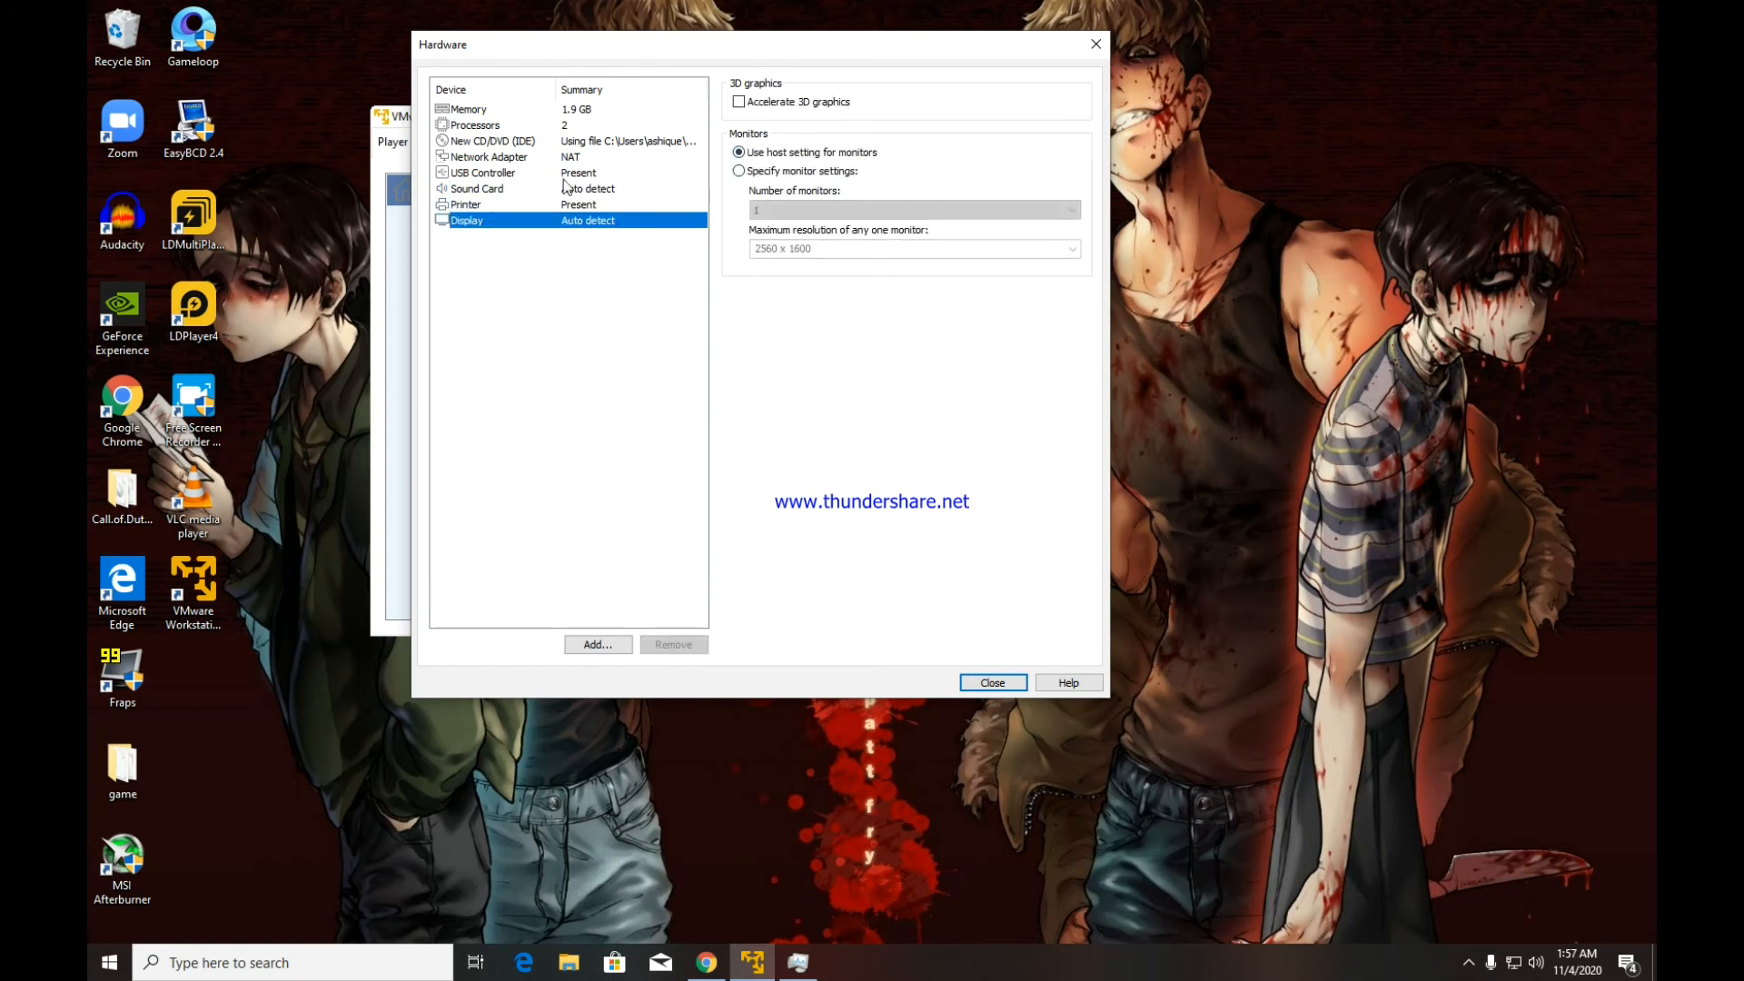
click(737, 104)
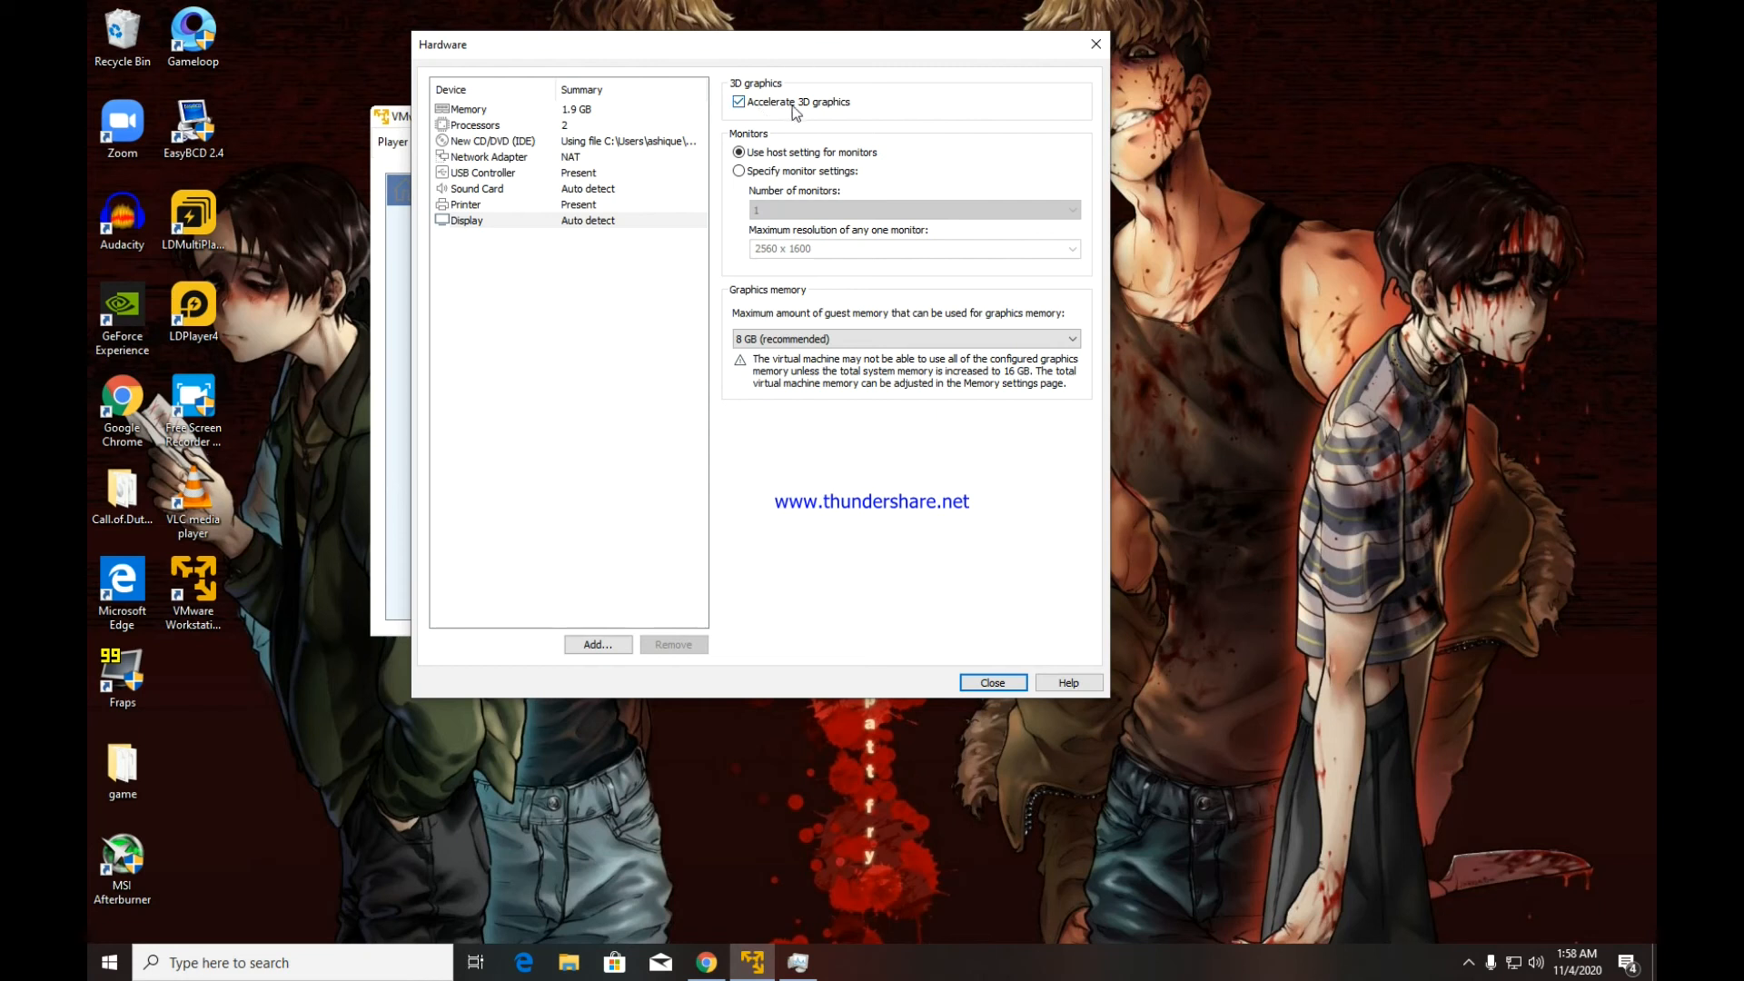
- Recheck the memory and processor settings, accept the customized hardware and finish creating the virtual machine
click(581, 110)
click(604, 222)
click(592, 127)
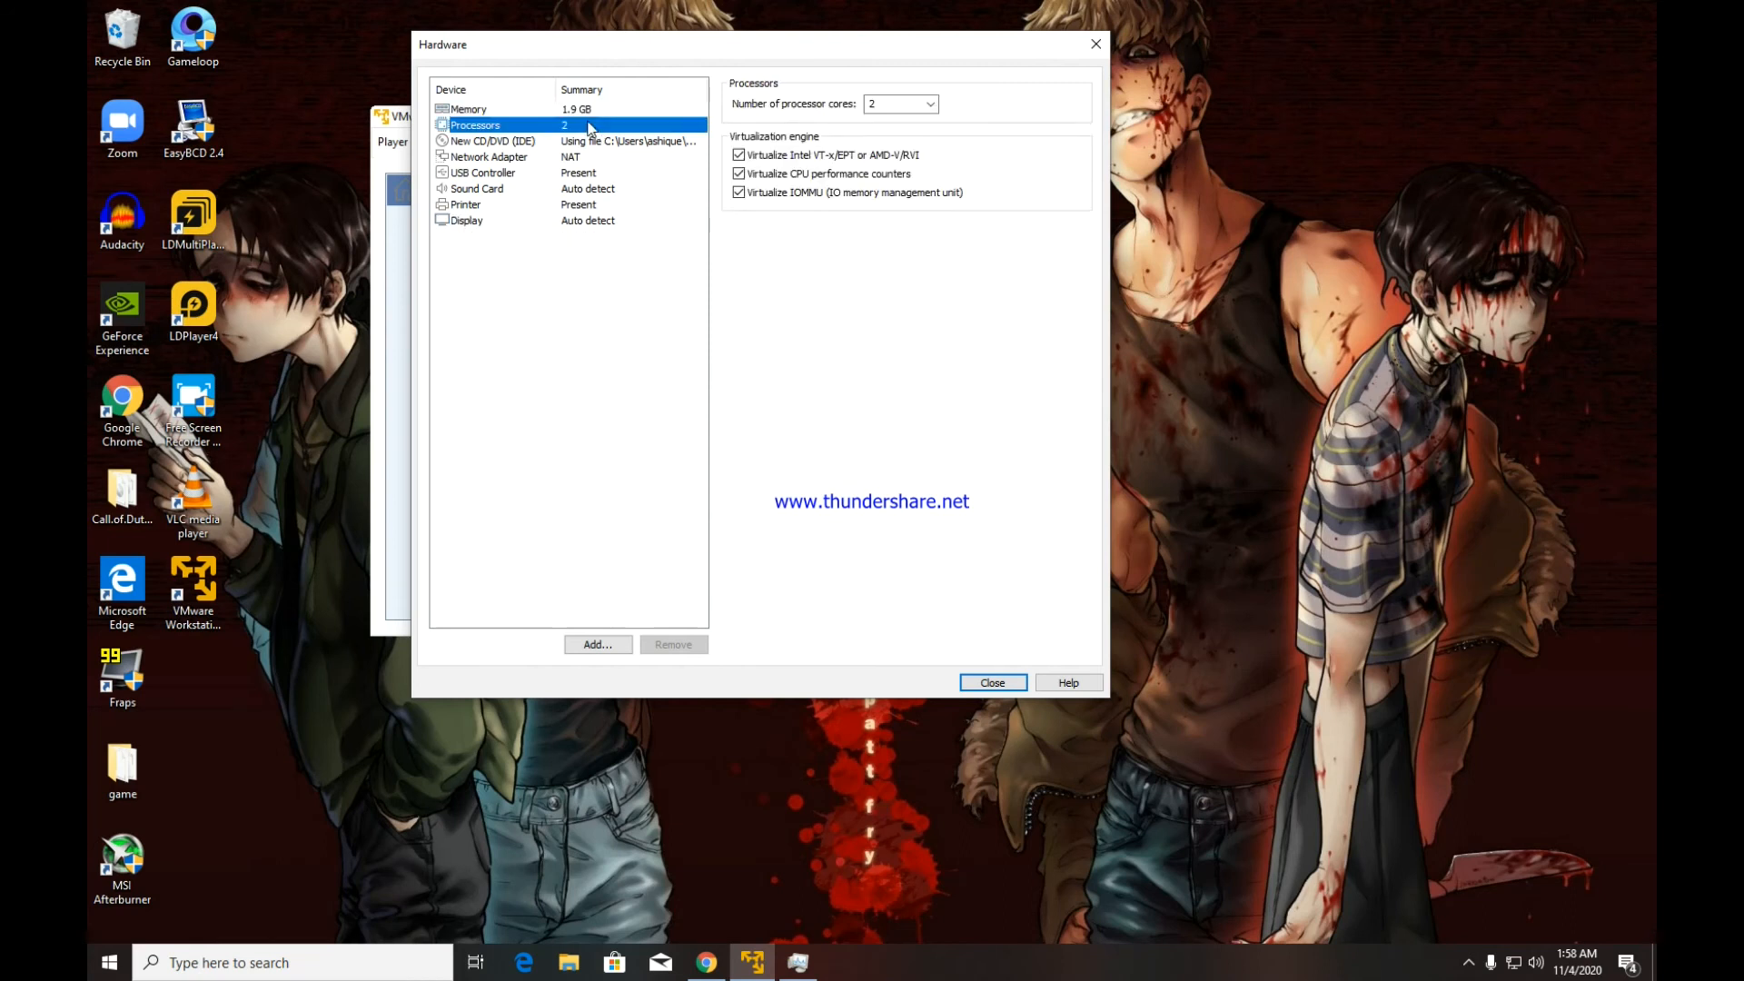
click(586, 110)
click(576, 127)
click(985, 683)
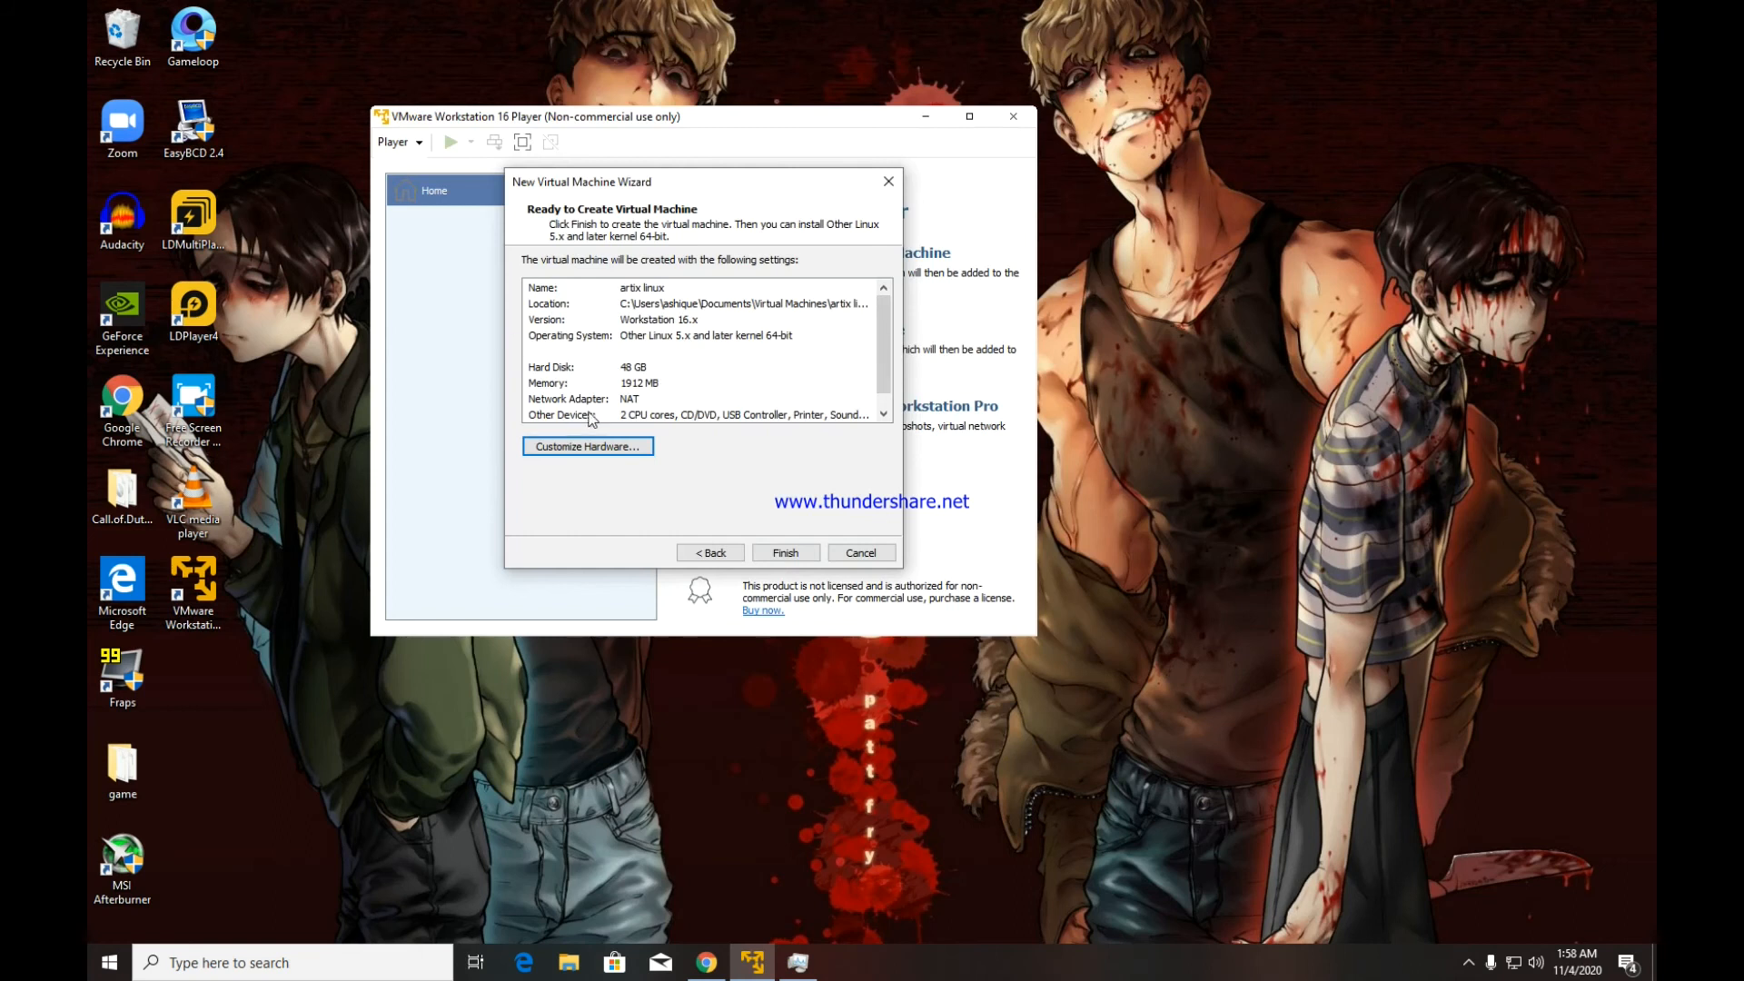
click(787, 554)
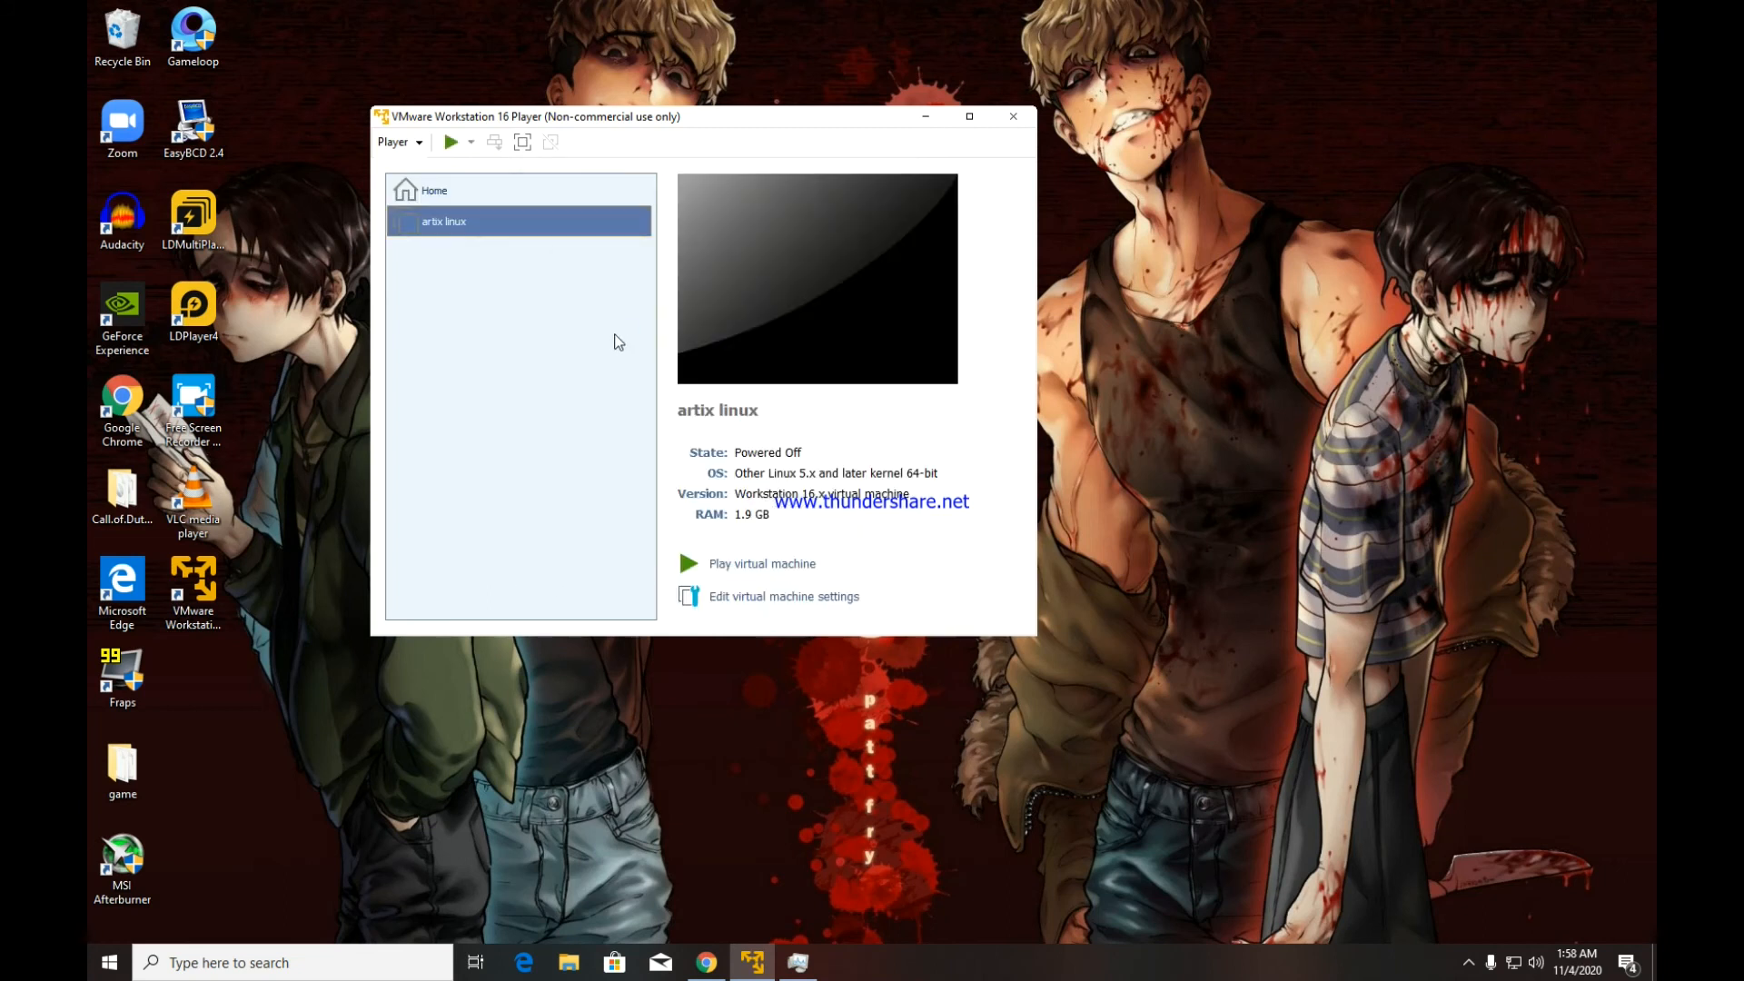
- Maximize the player window, power on the artix linux virtual machine and download and install VMware Tools for Linux
click(965, 117)
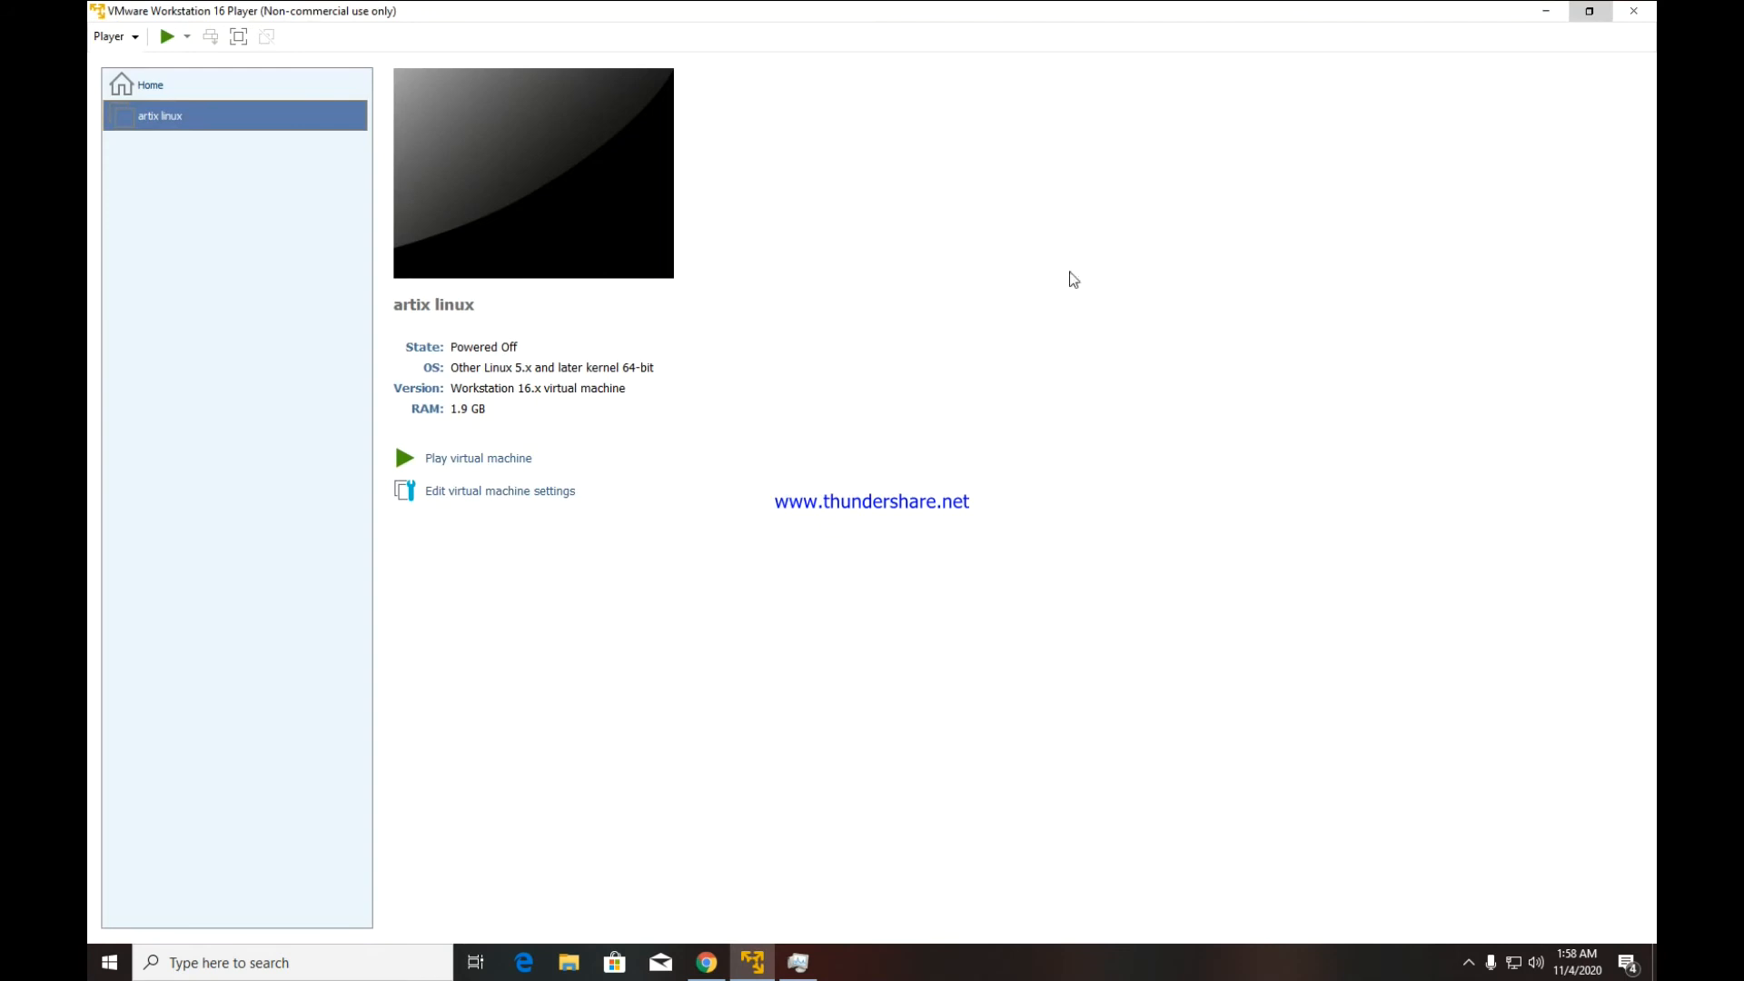
click(168, 38)
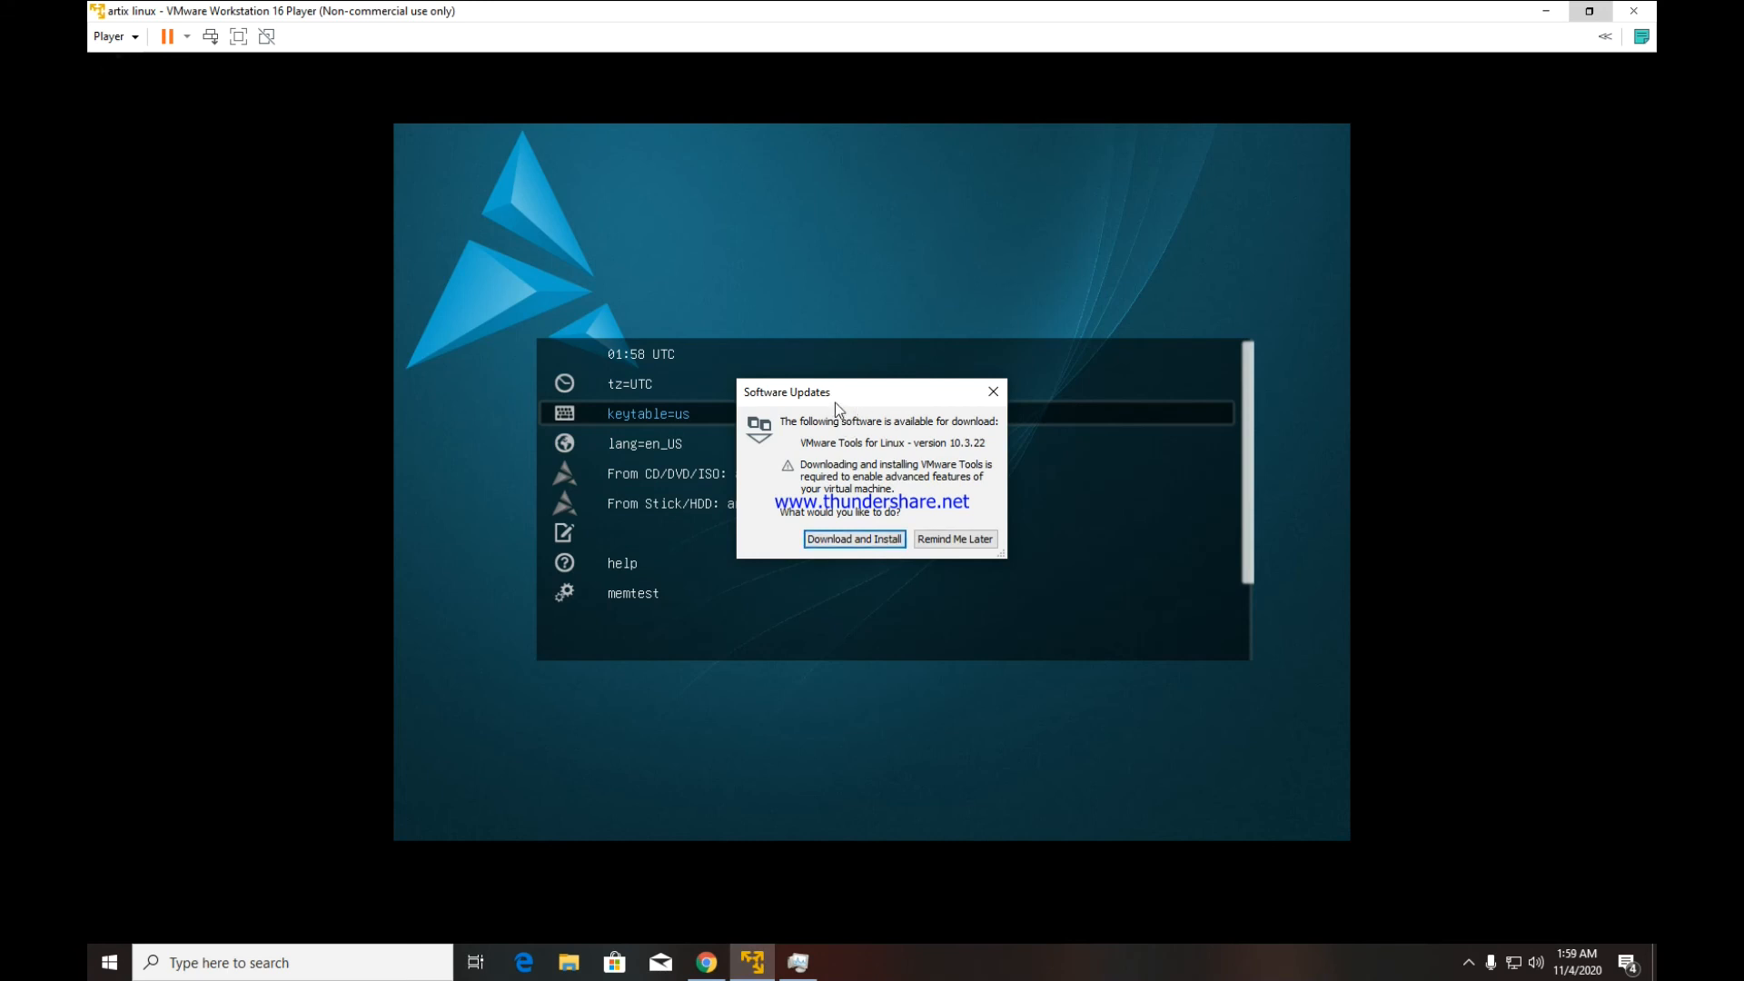
click(877, 540)
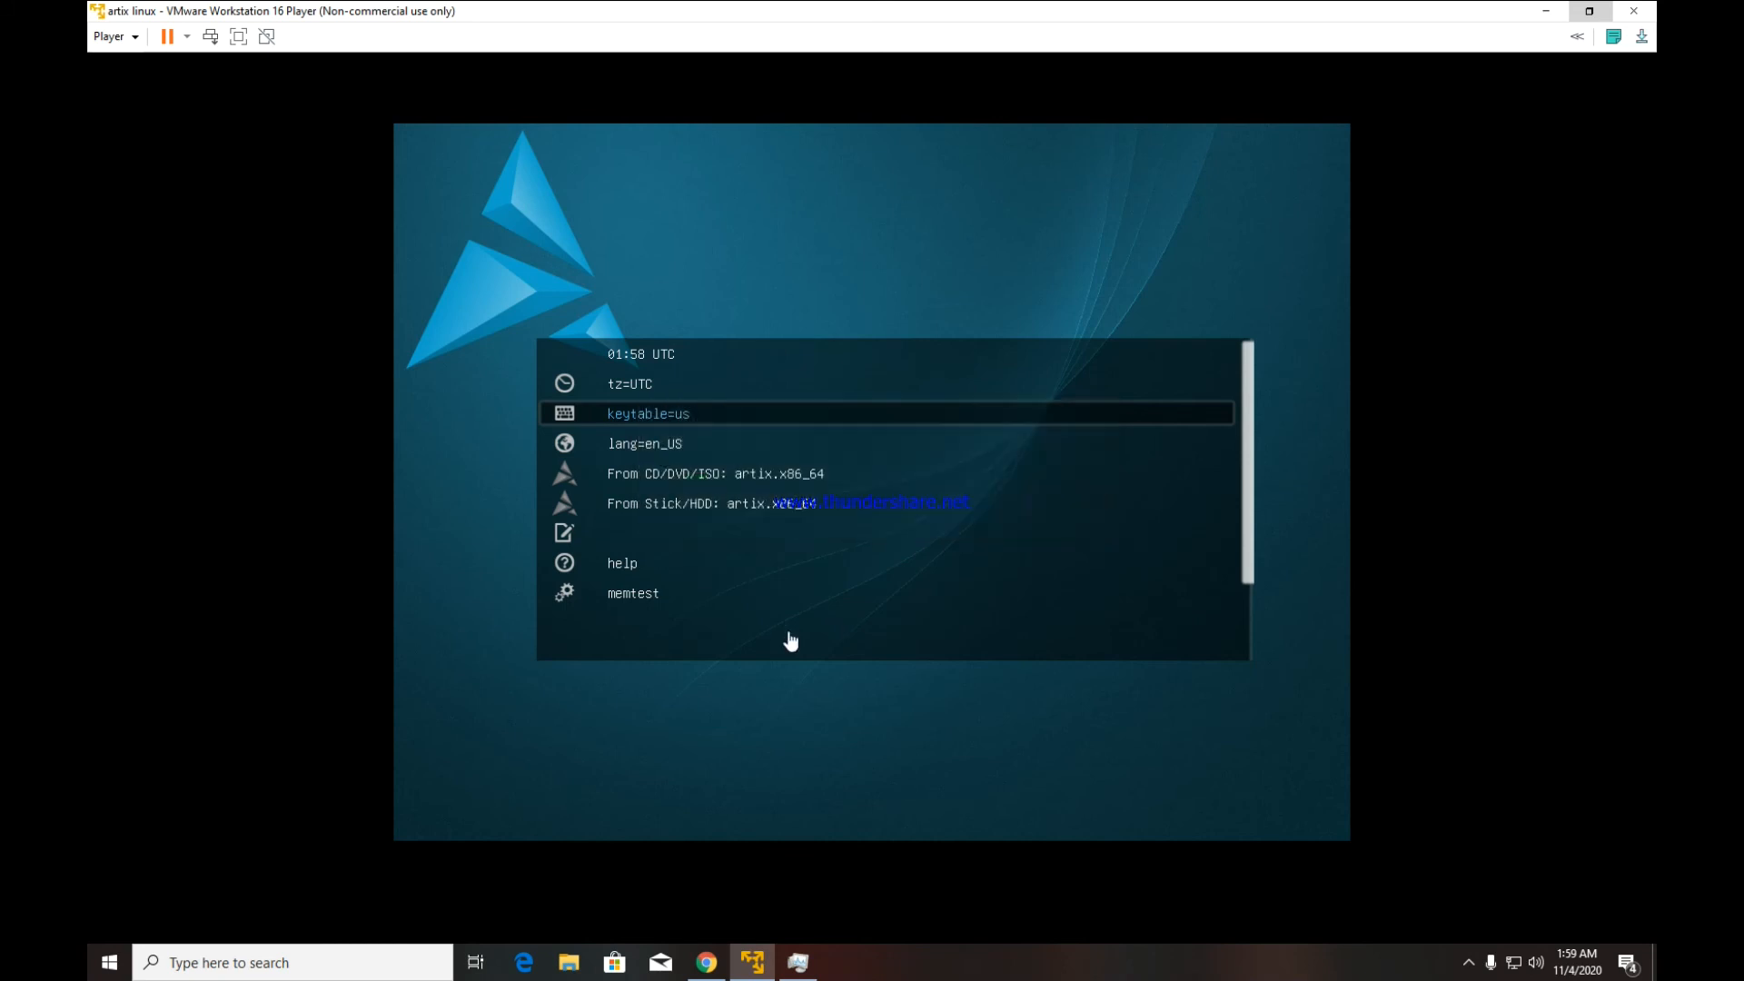
- Boot the Artix live system from the "From CD/DVD/ISO: artix.x86_64" entry of the boot menu
click(874, 439)
key(Down)
key(Down)
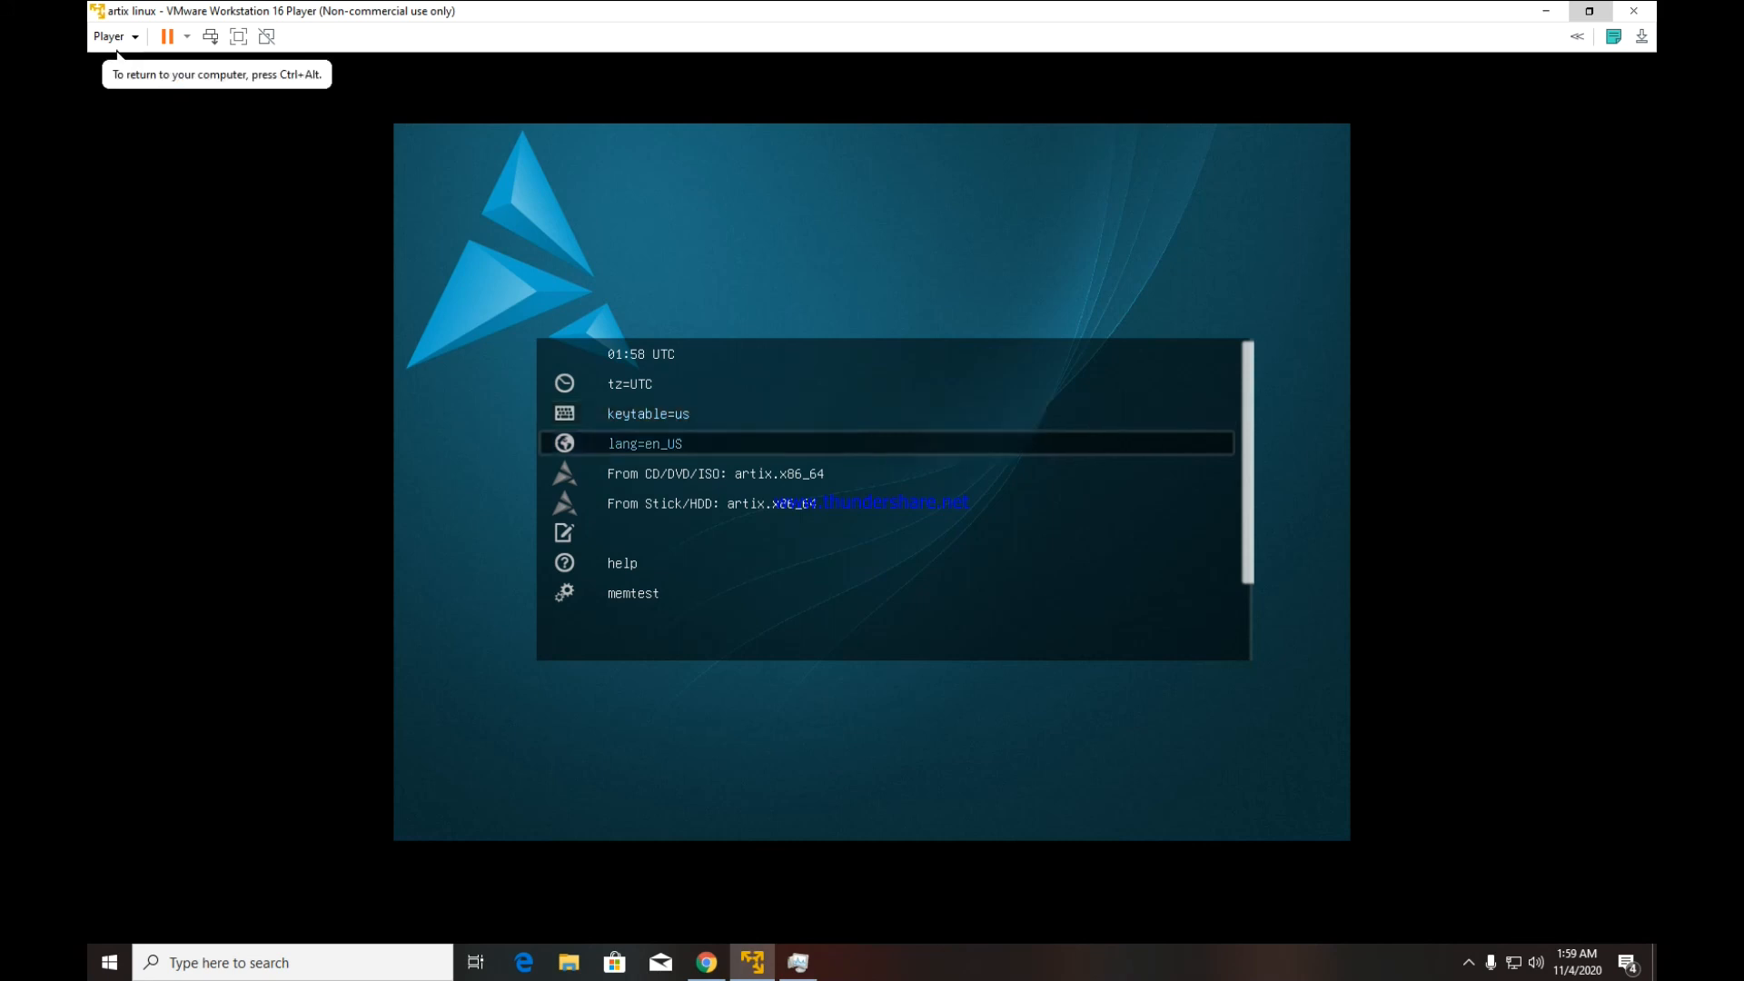
key(Return)
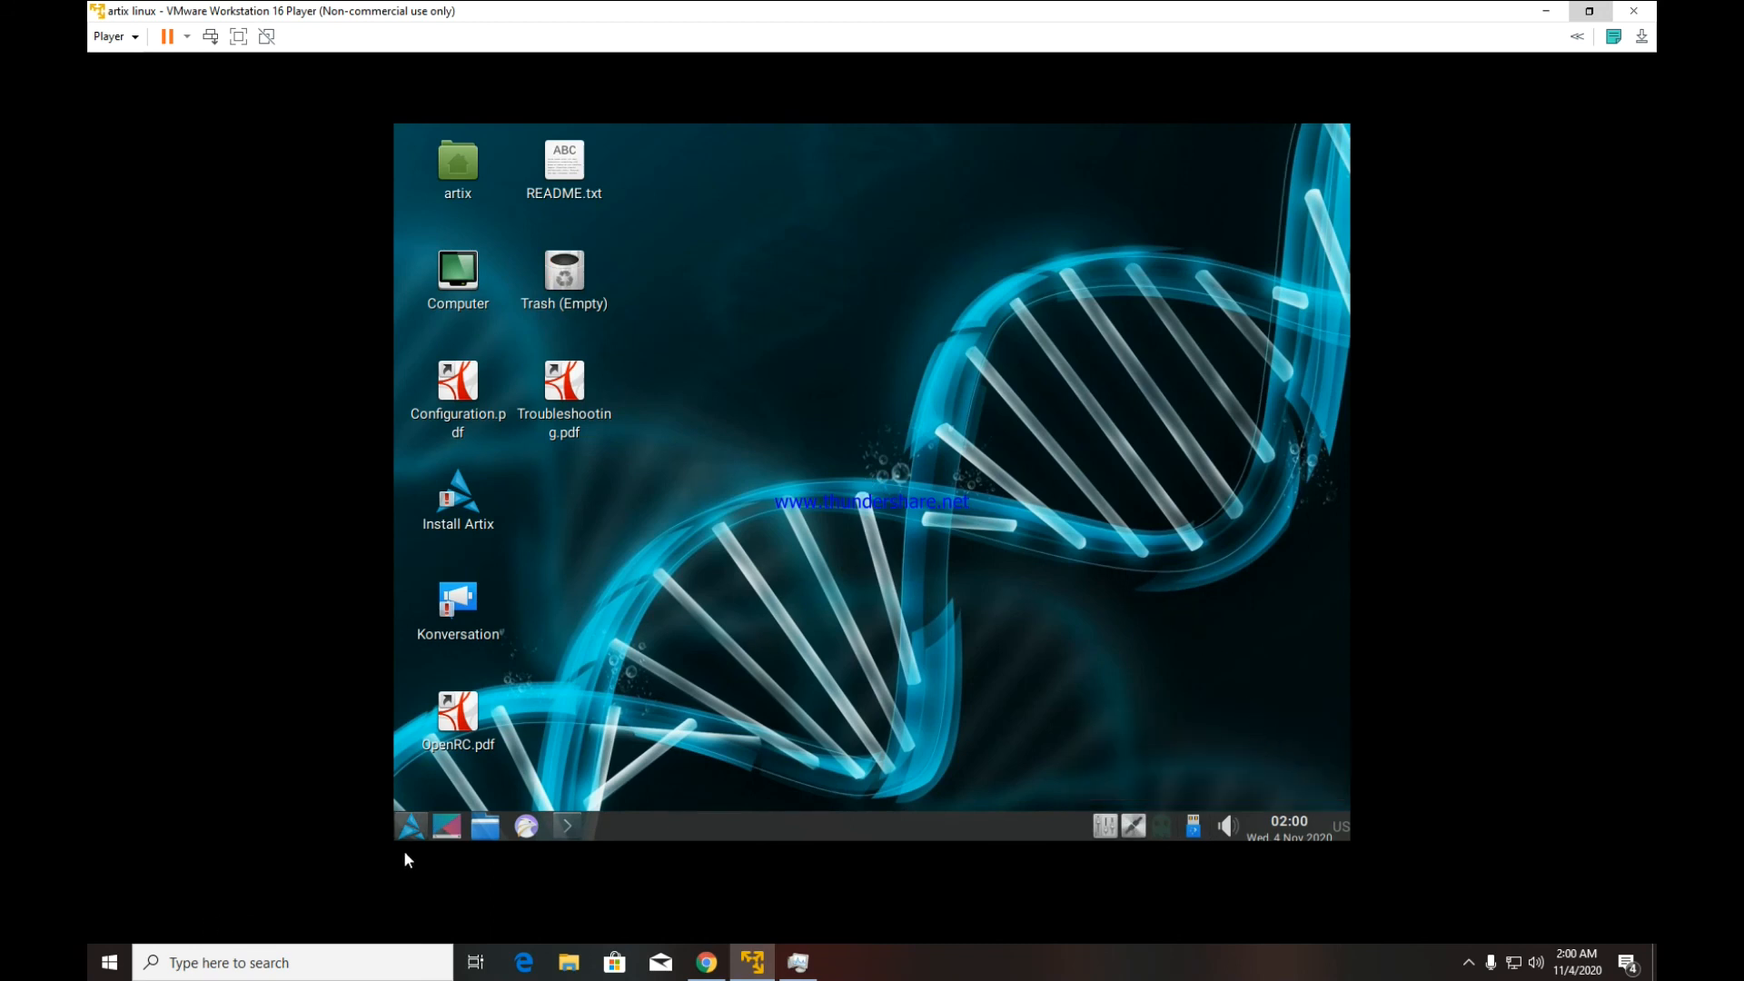
- Open the application menu on the Artix desktop, then restore the virtual machine window to a smaller size and minimize it
click(396, 828)
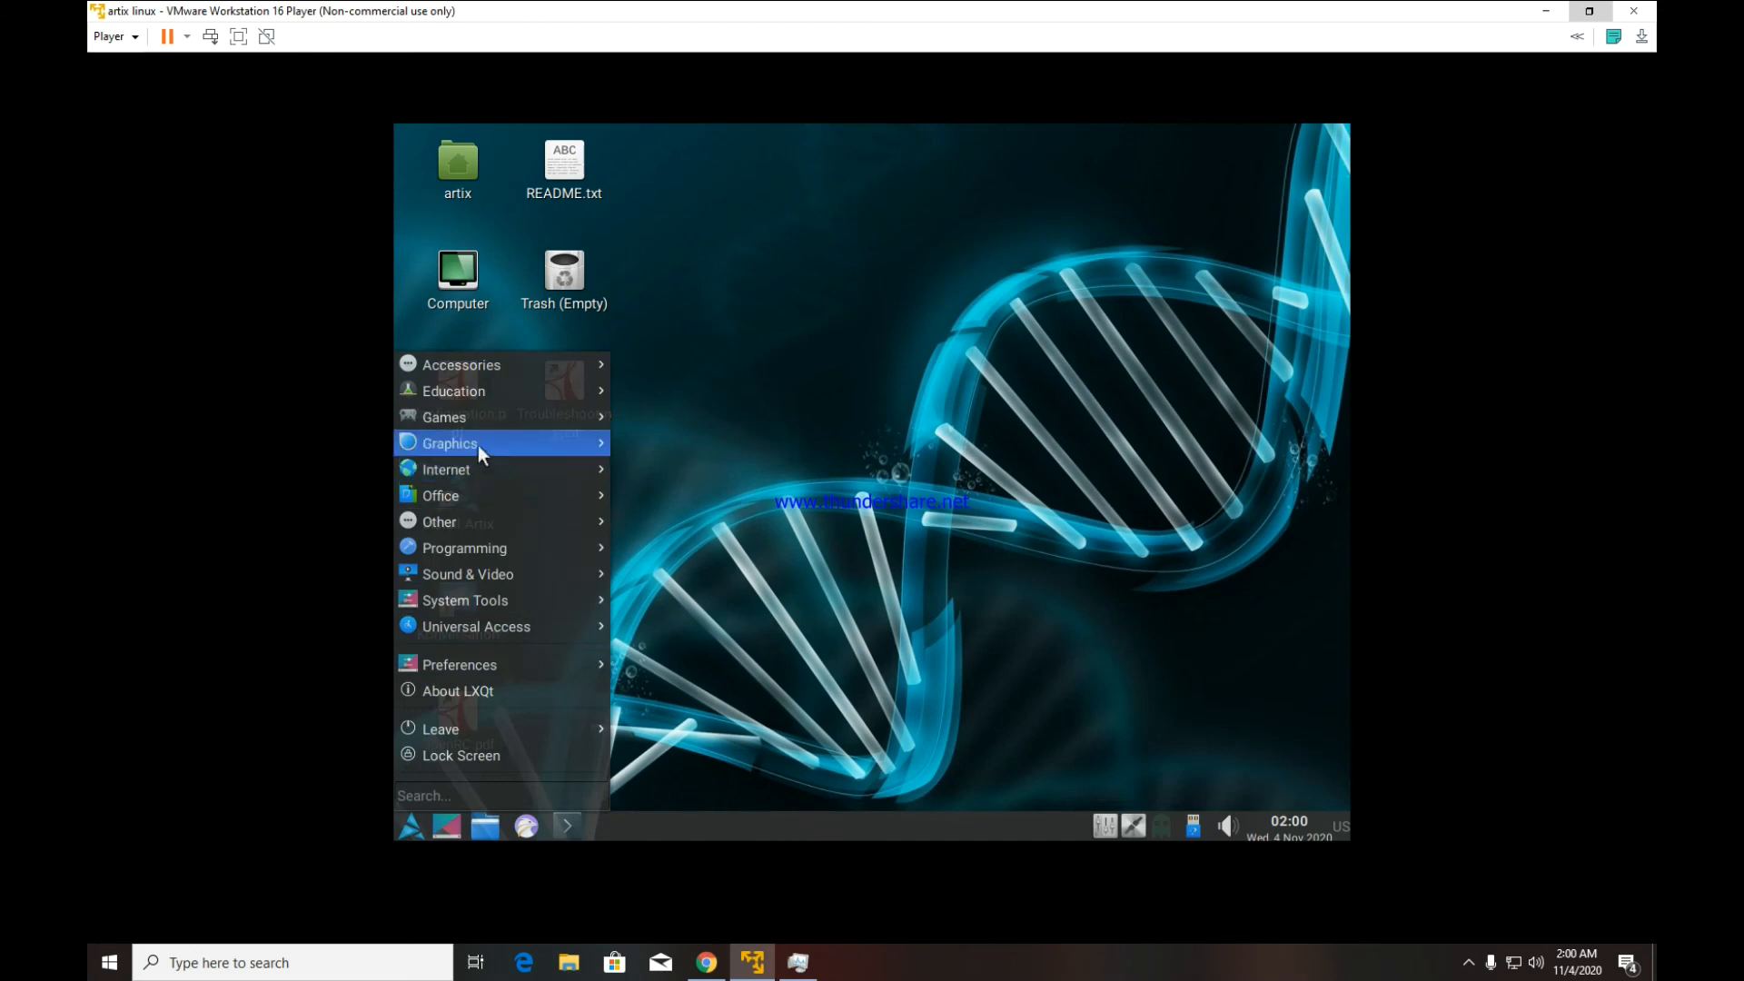
mouse_move(478, 445)
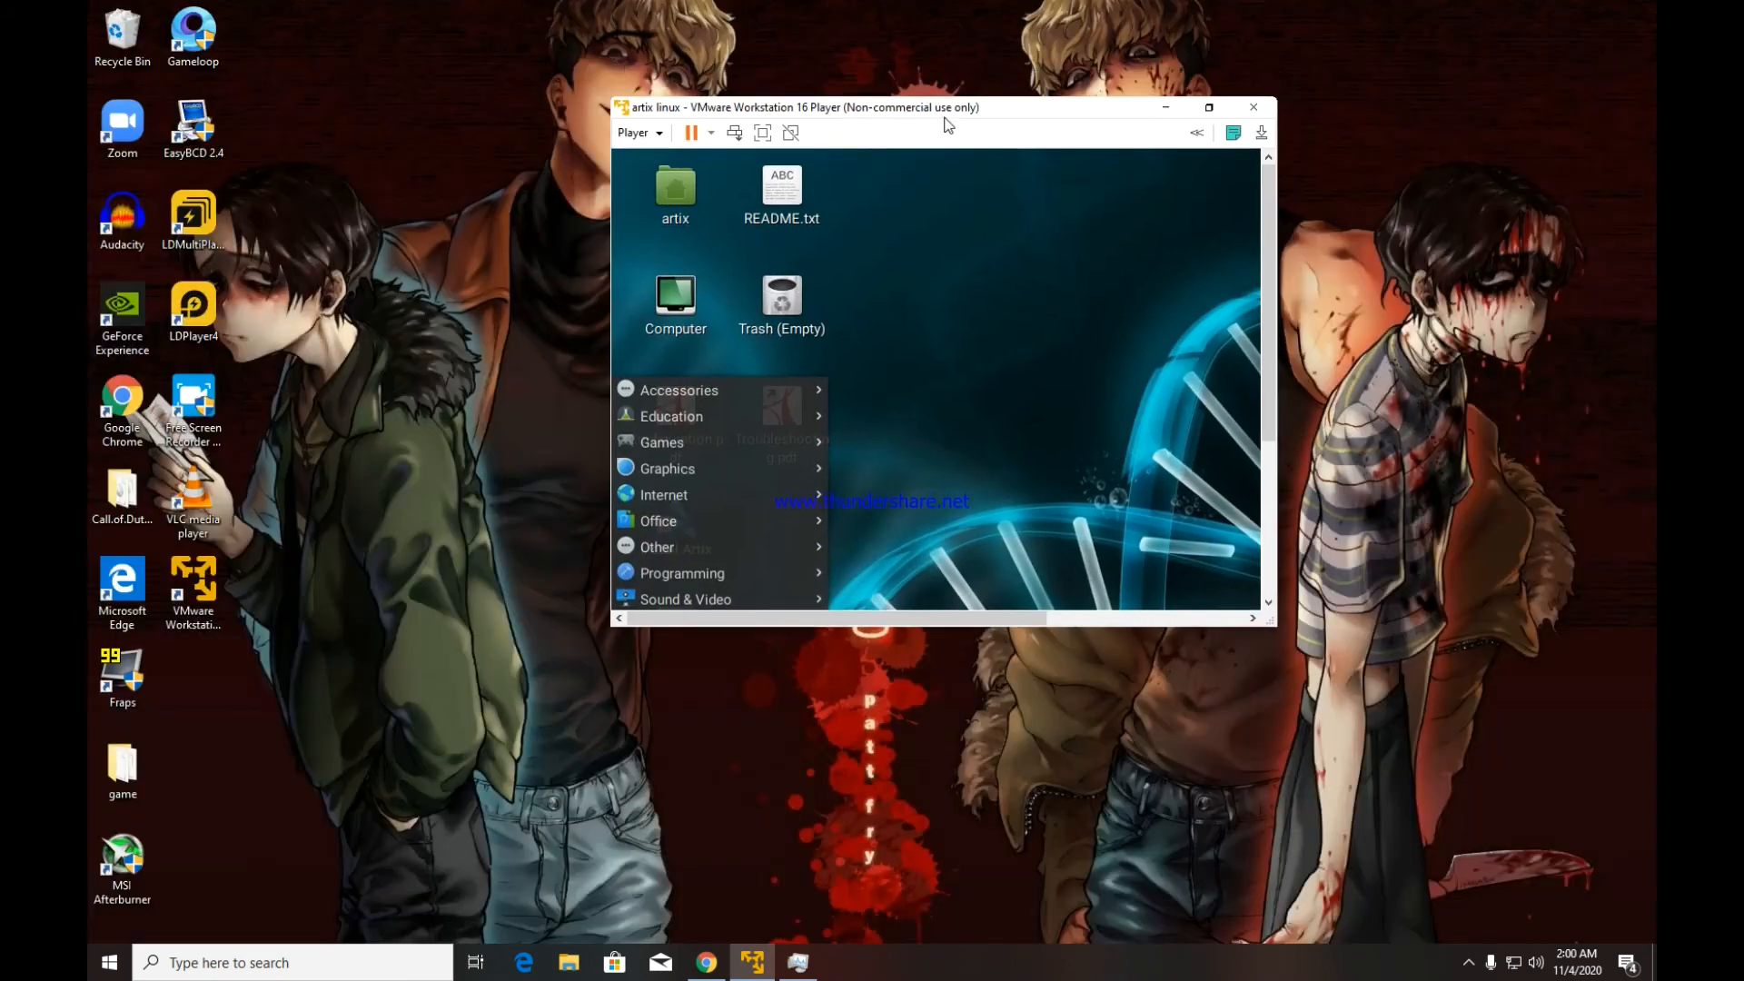
drag(963, 13, 947, 118)
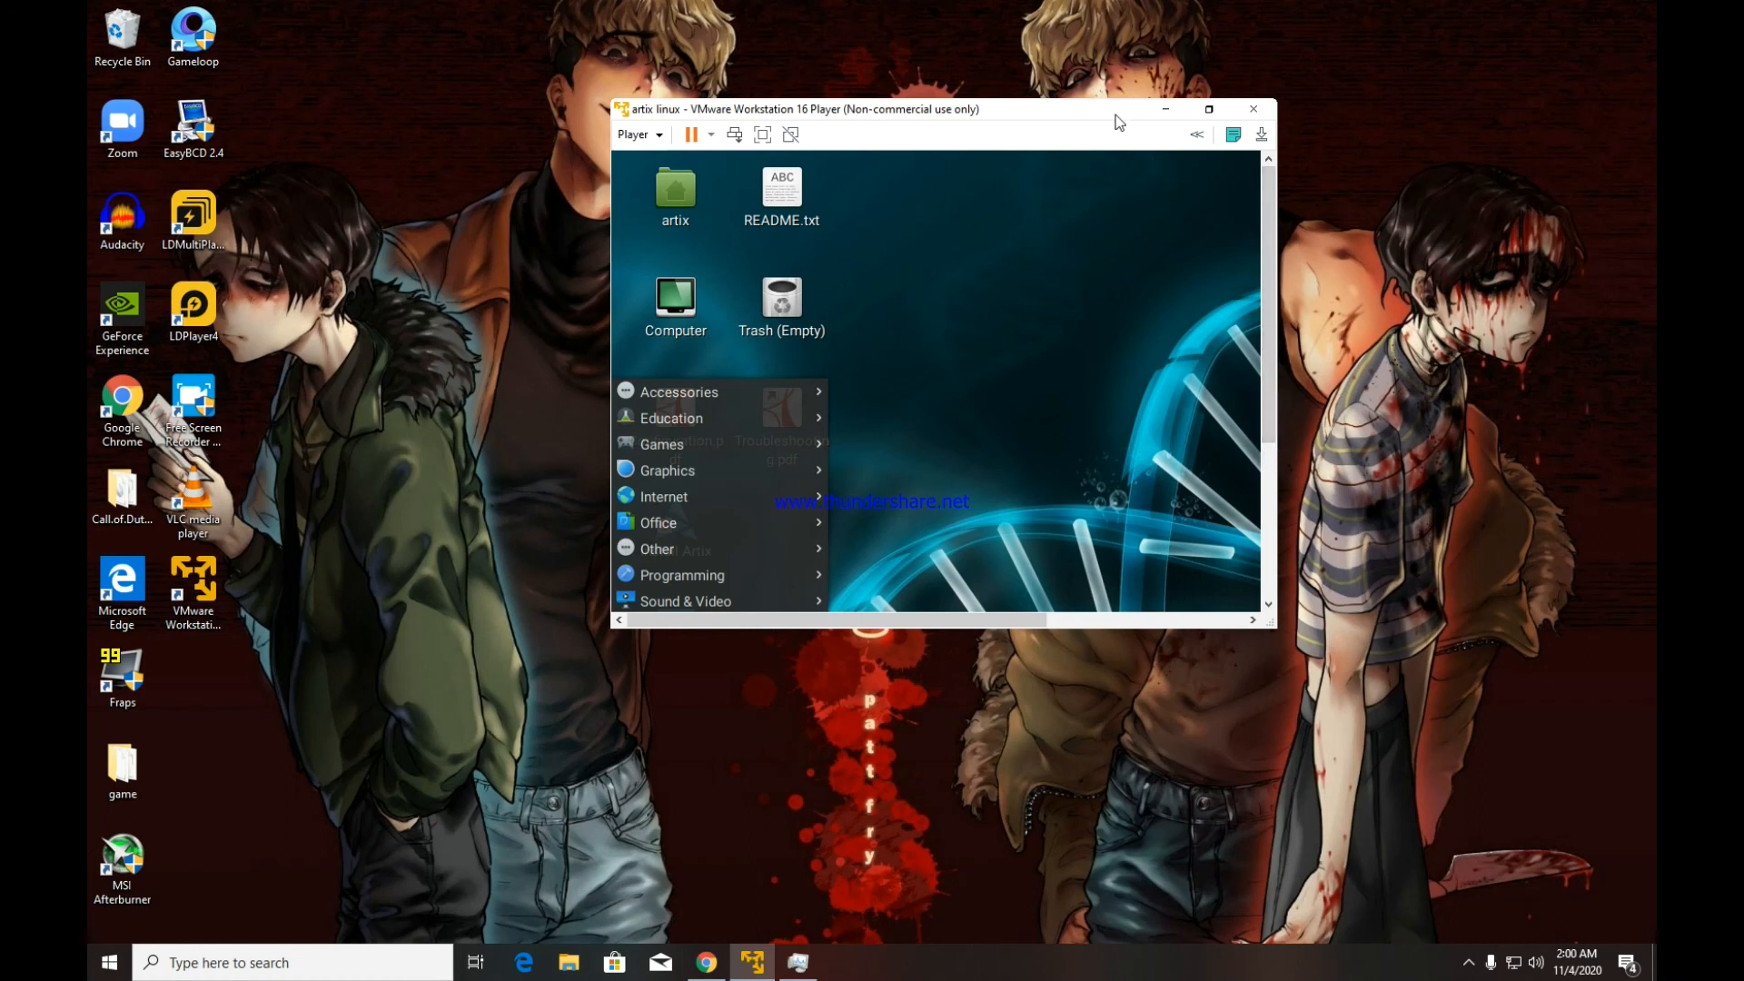
click(1167, 111)
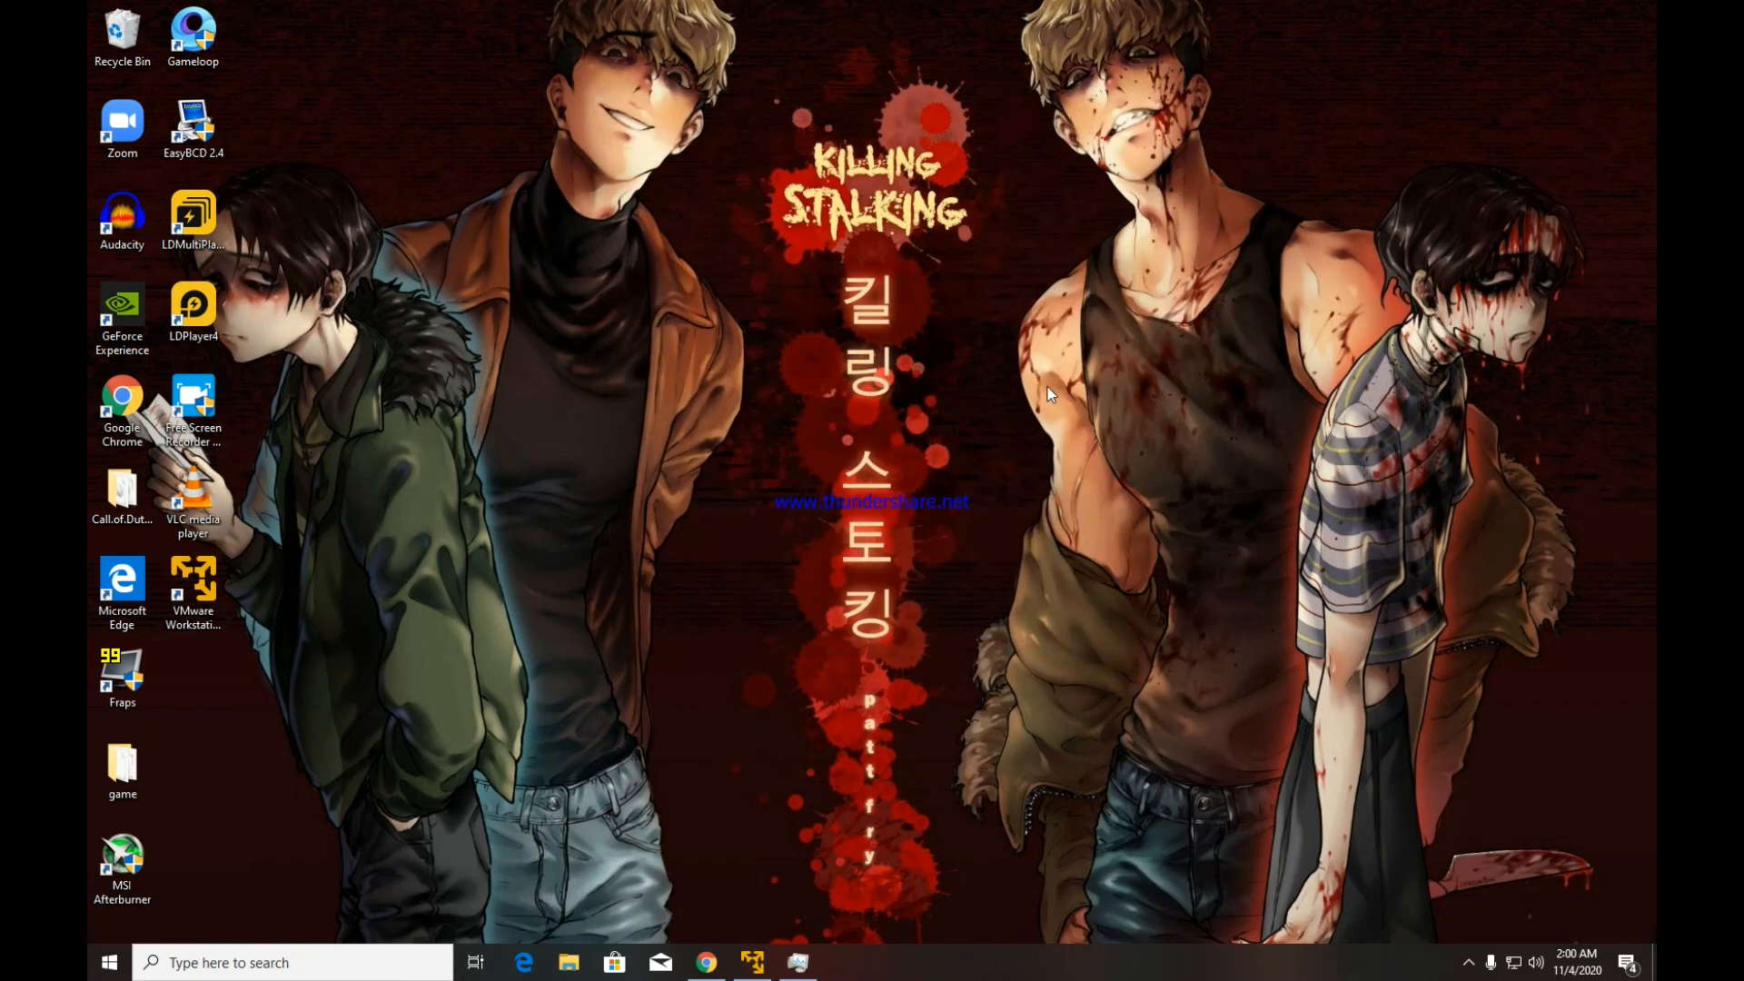